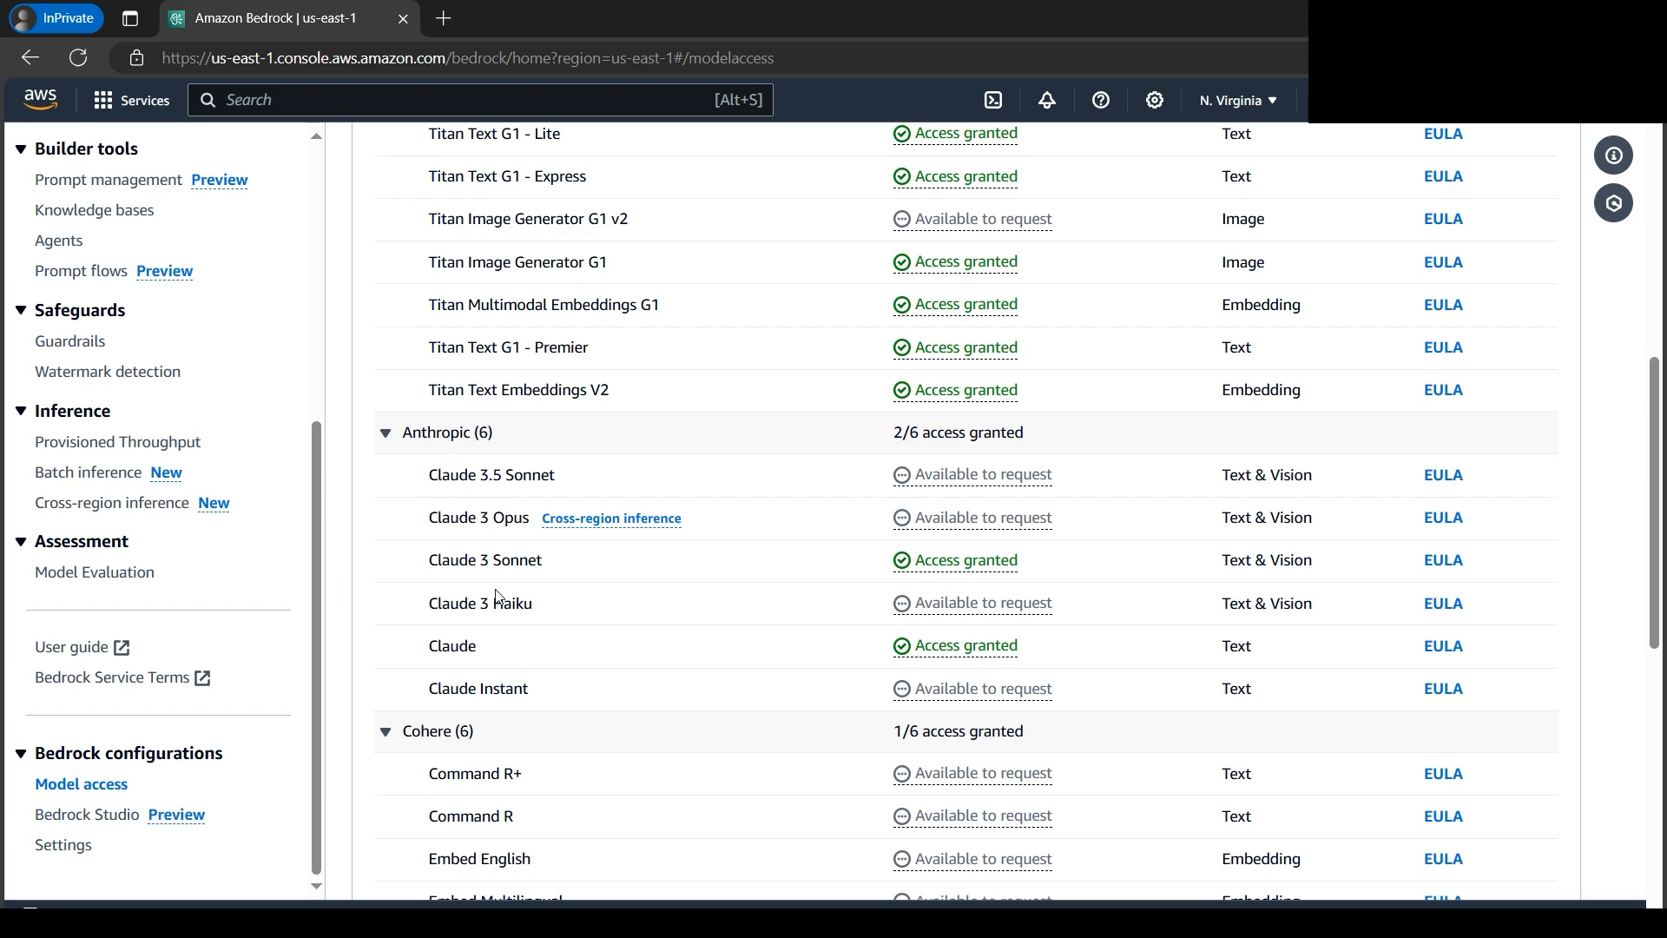
- Check the access status of the Claude model among the Anthropic base models
{"action": "double_click", "coordinate": [429, 646]}
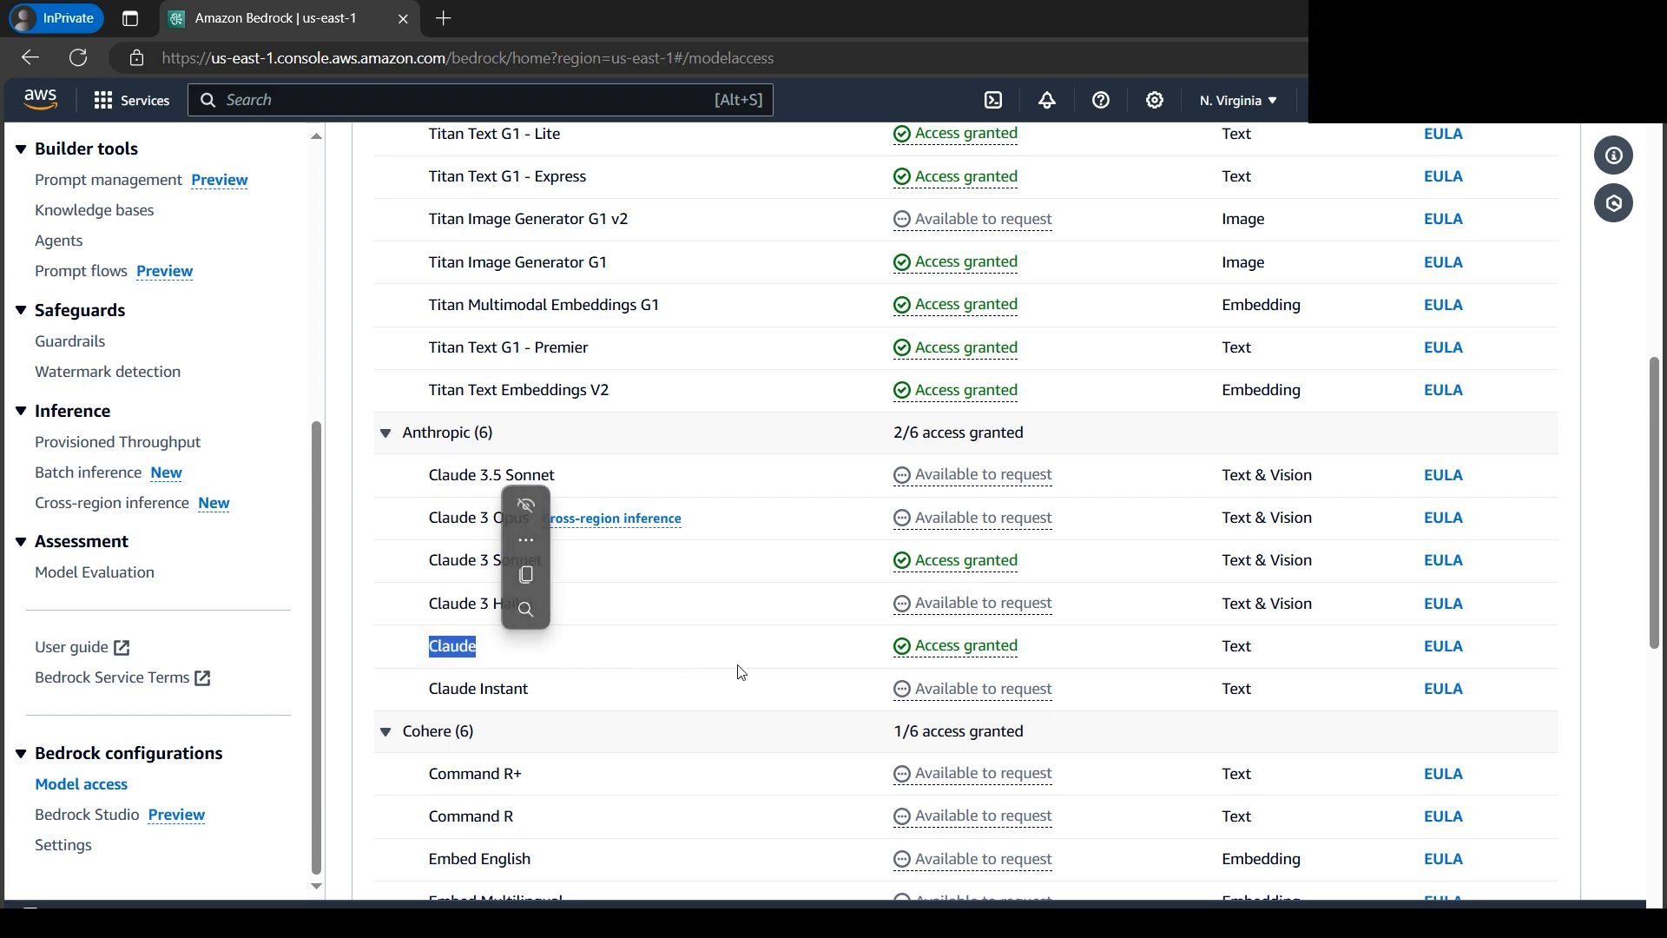
{"action": "left_click_drag", "start_coordinate": [1053, 647], "coordinate": [925, 647]}
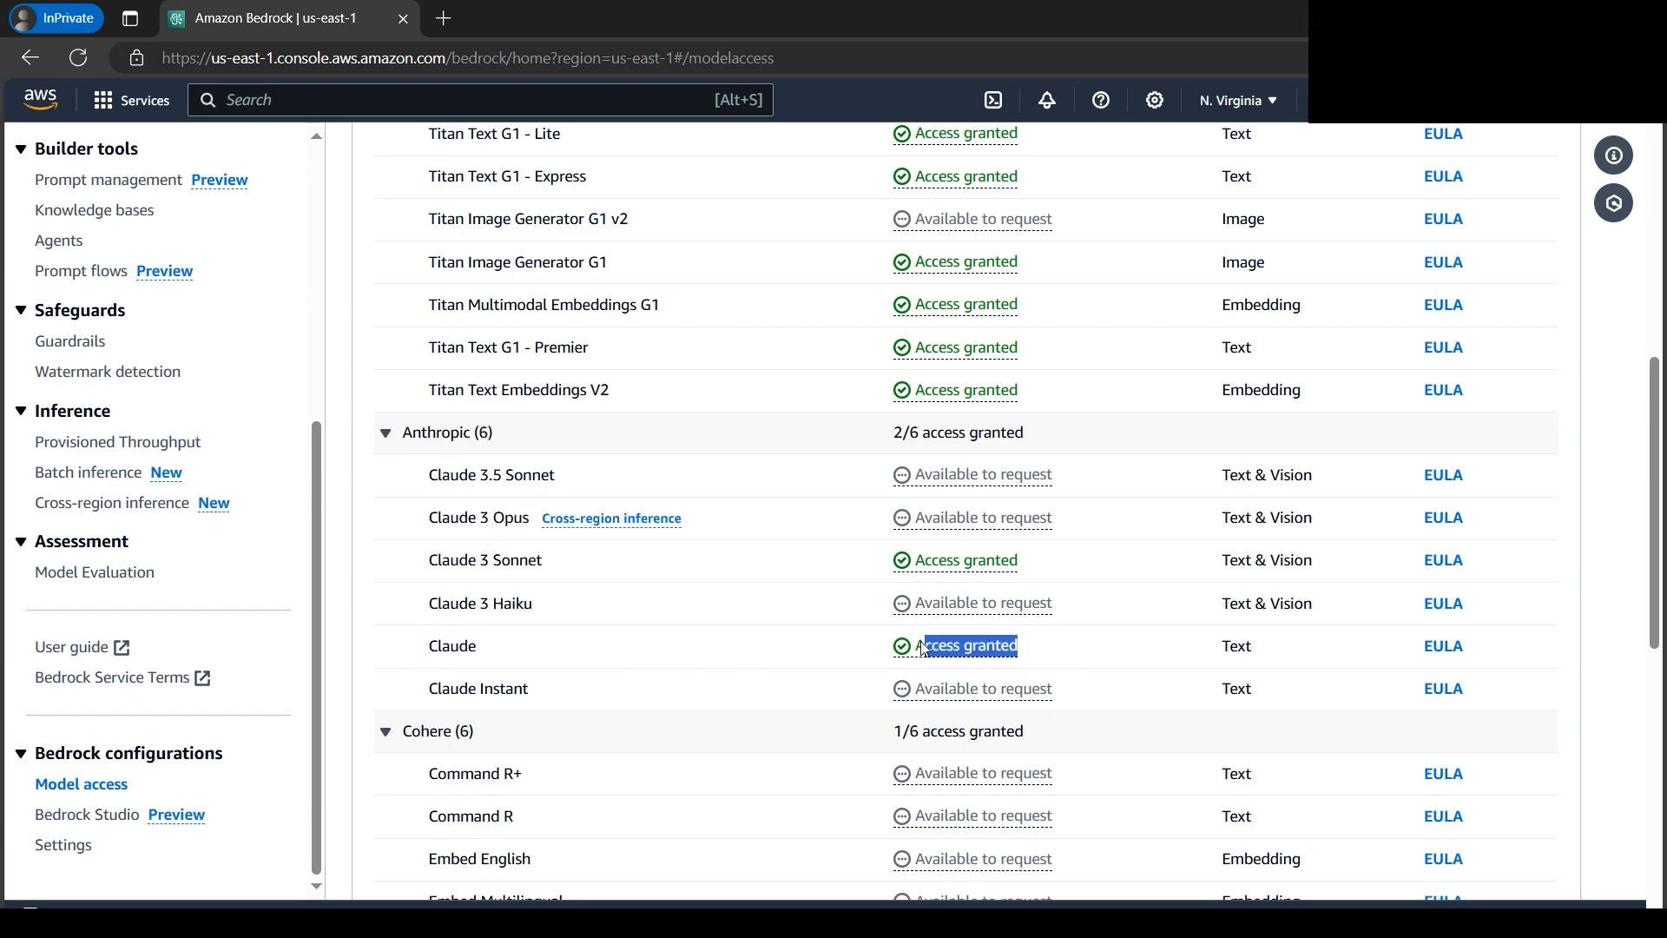
{"action": "left_click", "coordinate": [1161, 644]}
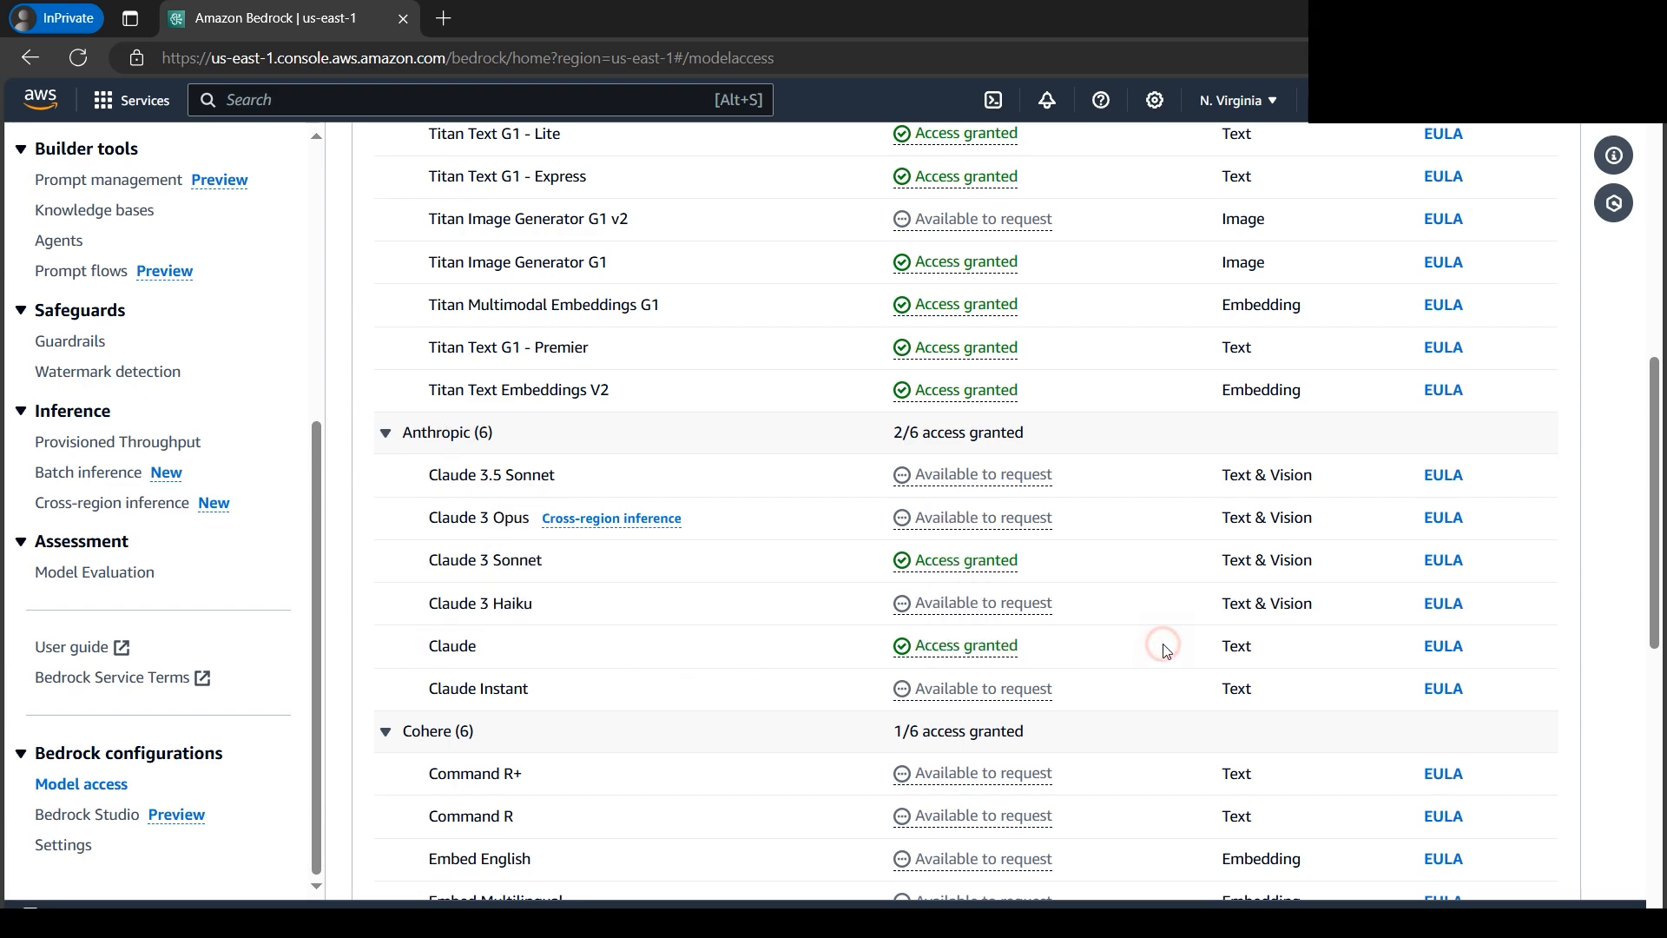
- Duplicate the Bedrock console tab and view the Architecture Diagram.png image before returning to the browser
{"action": "right_click", "coordinate": [239, 24]}
{"action": "left_click", "coordinate": [356, 146]}
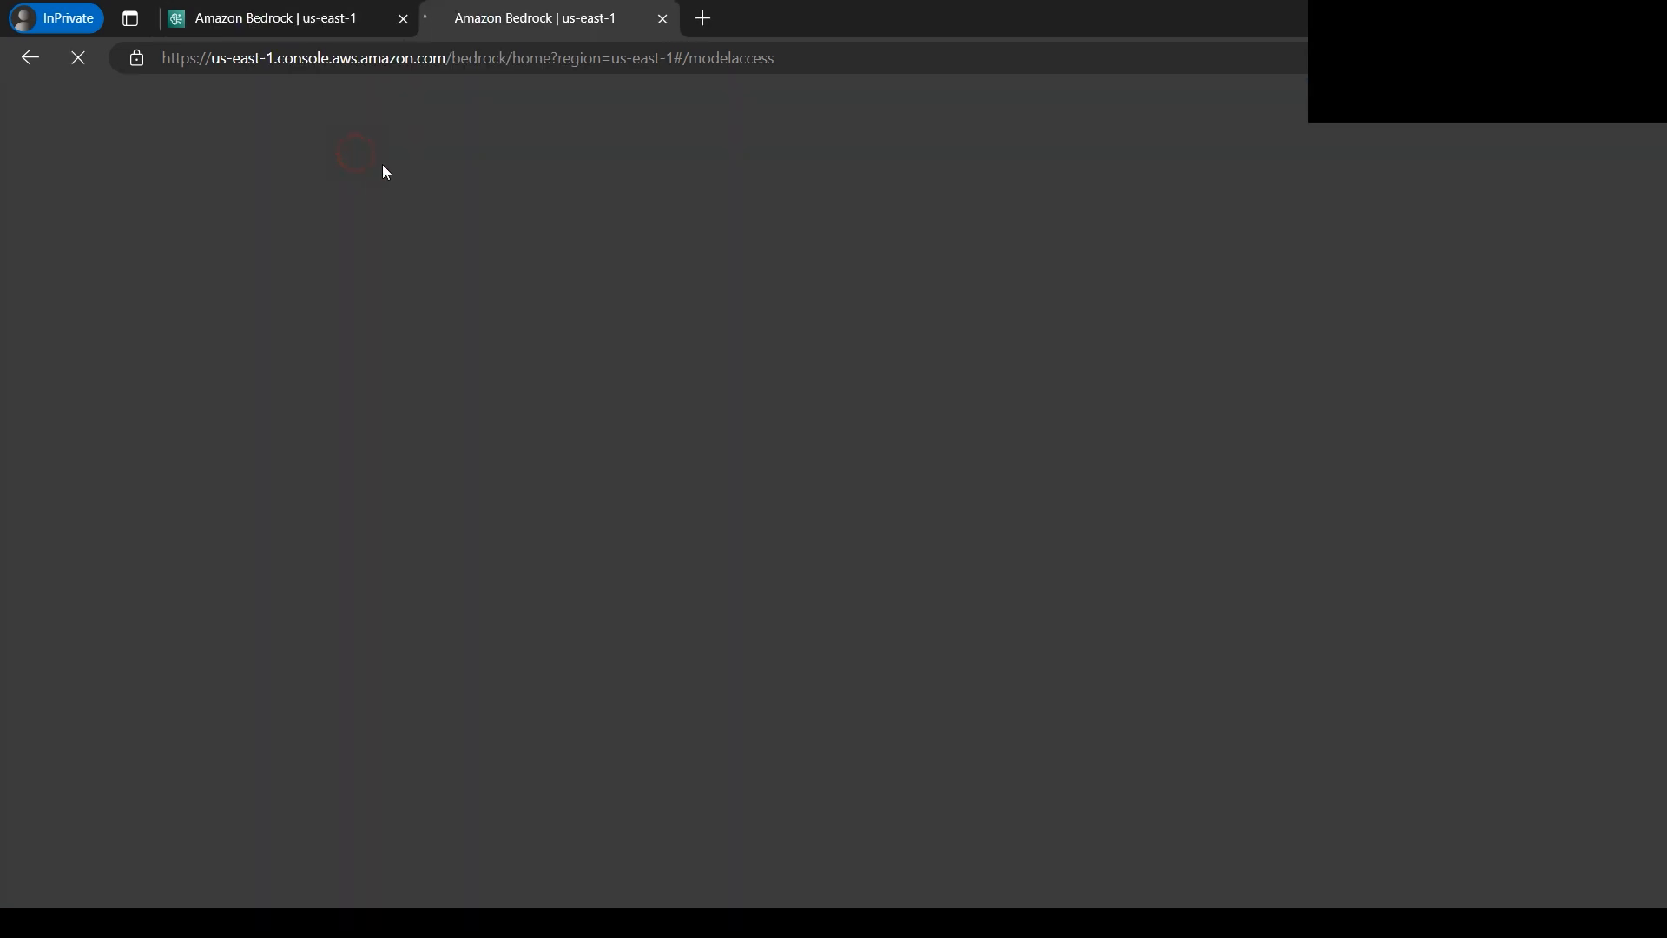
{"action": "left_click", "coordinate": [618, 918]}
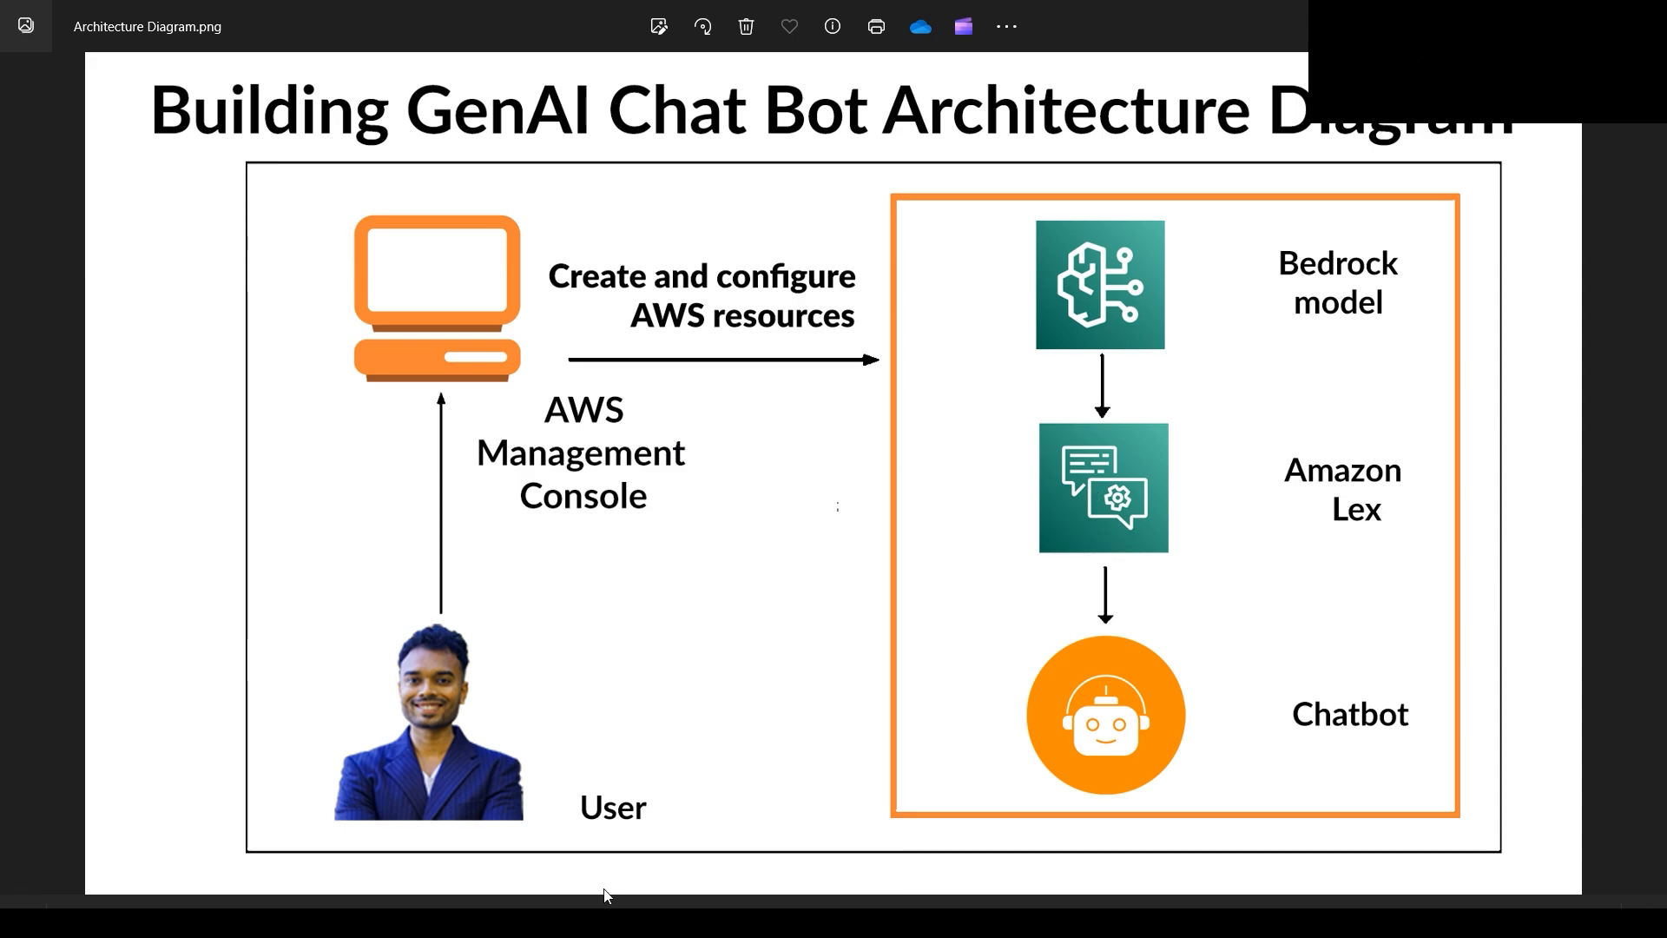
{"action": "left_click", "coordinate": [489, 780]}
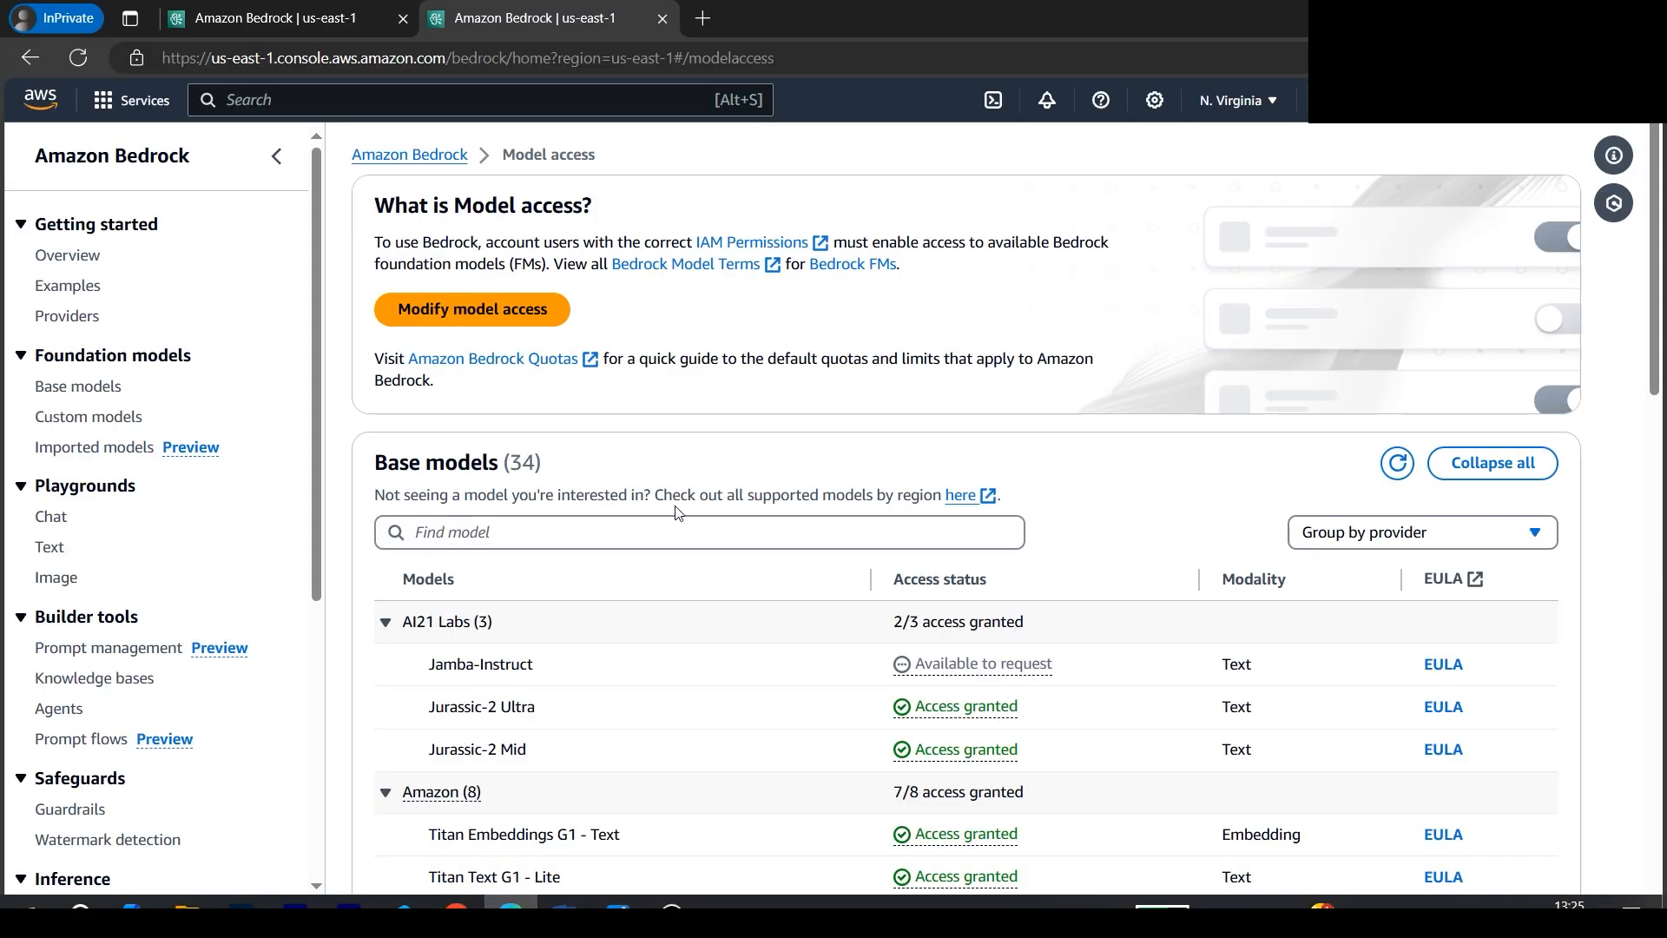
- Search the AWS services for "lex" and open the Amazon Lex console
{"action": "left_click", "coordinate": [458, 103]}
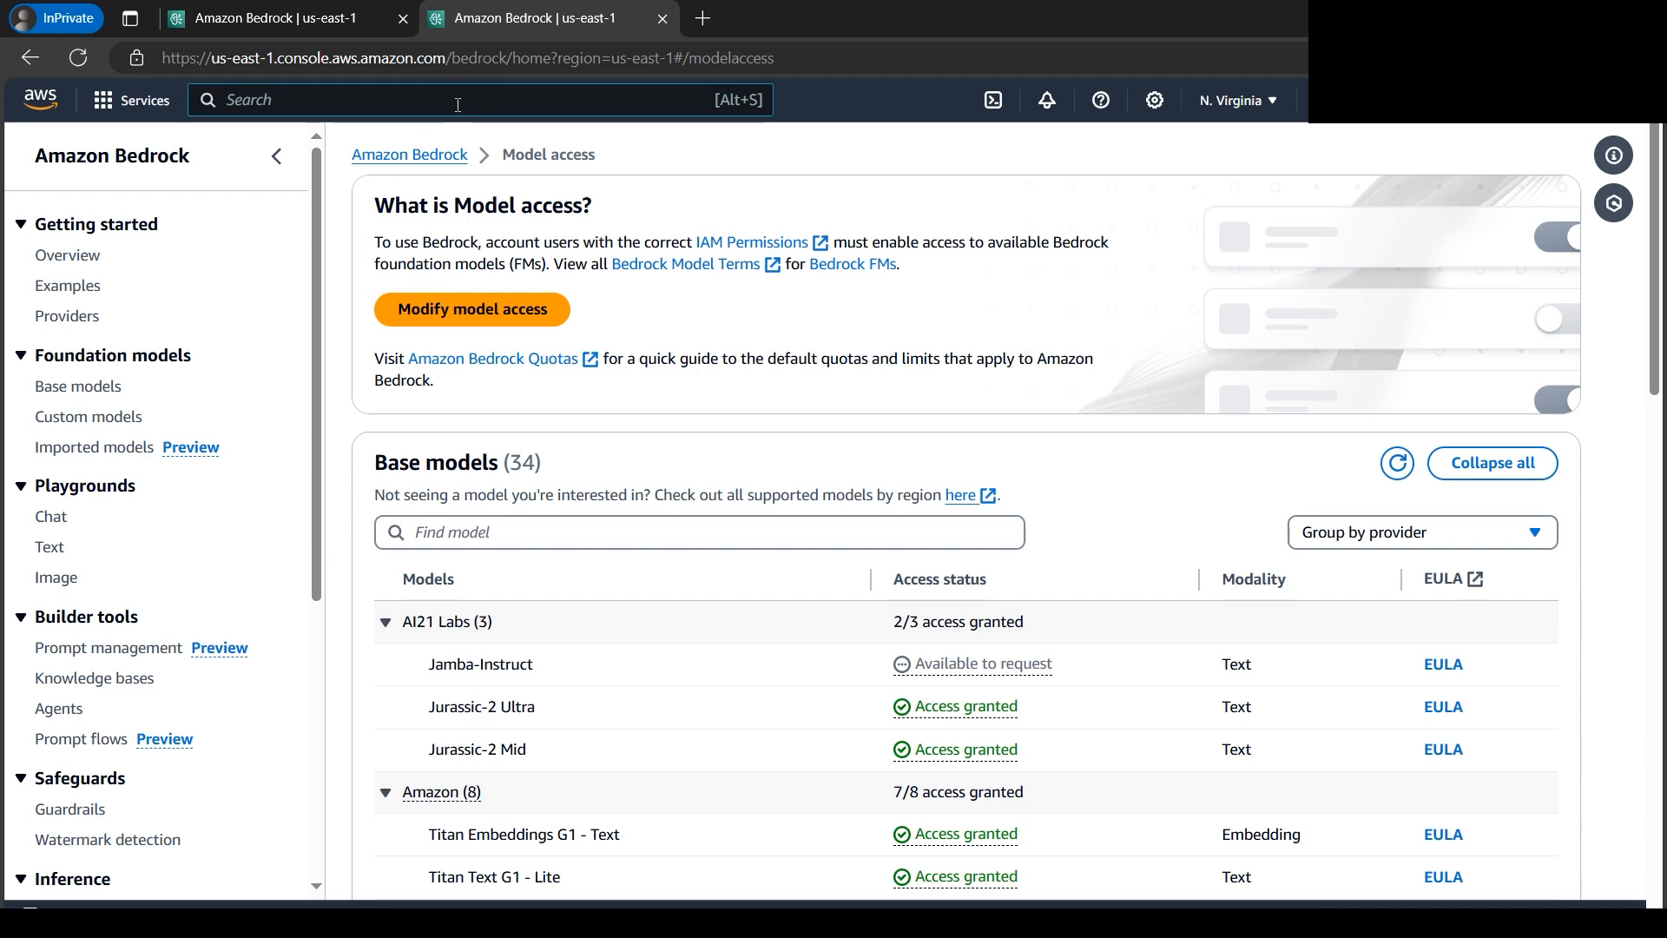
{"action": "type", "text": "lex"}
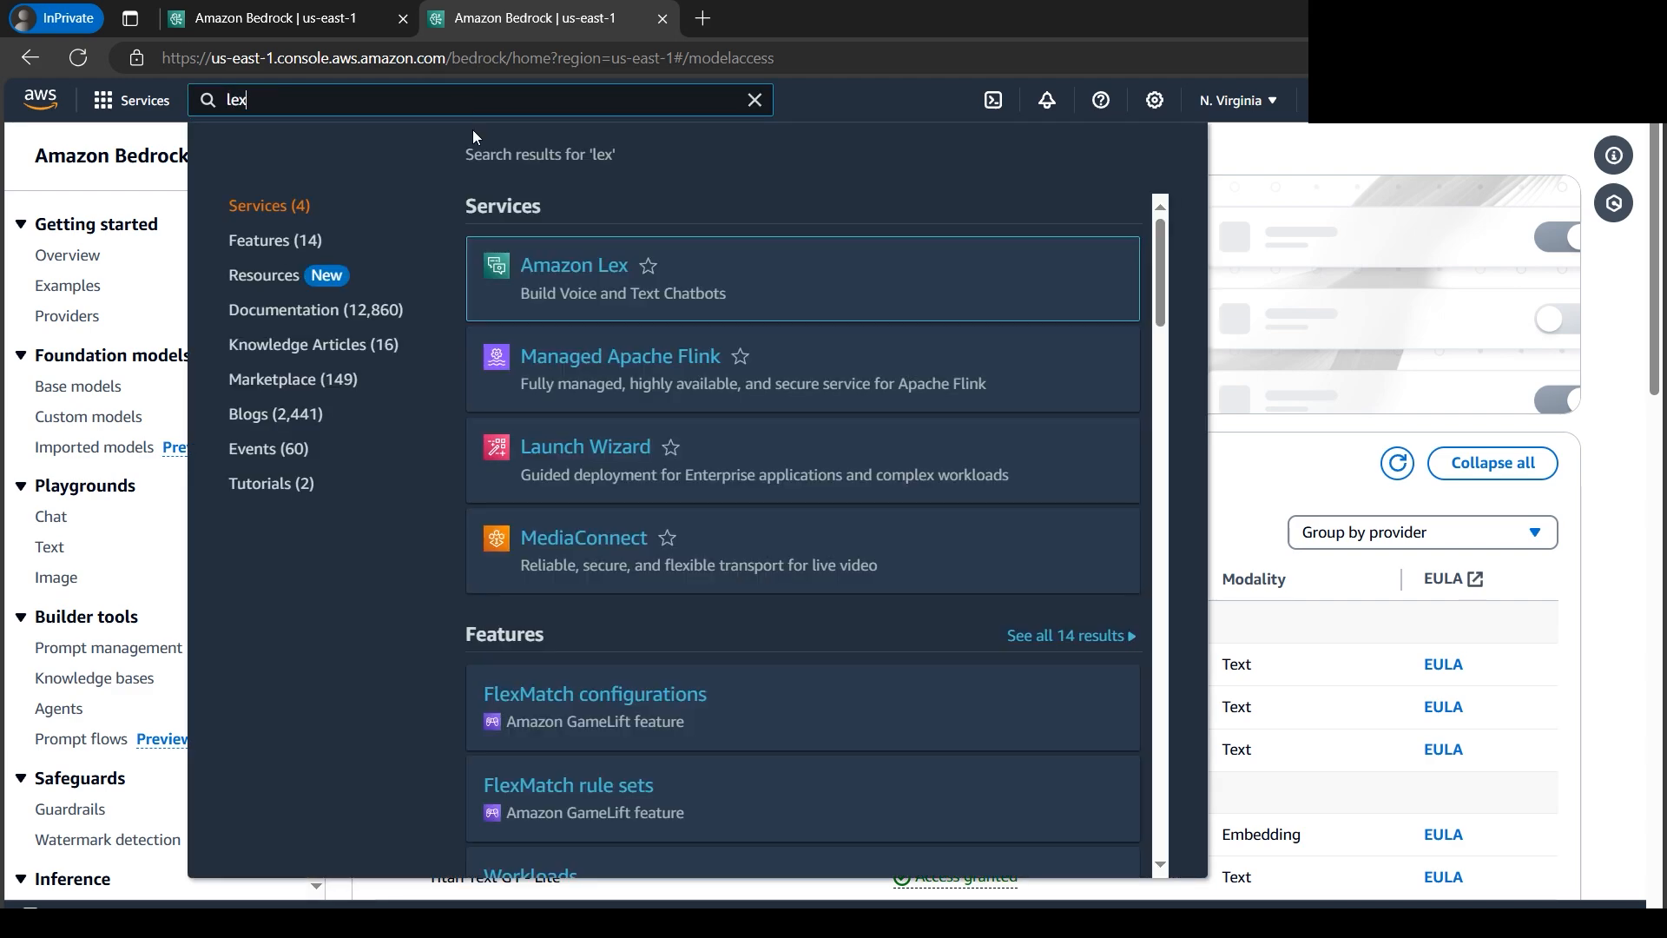
{"action": "left_click", "coordinate": [552, 281]}
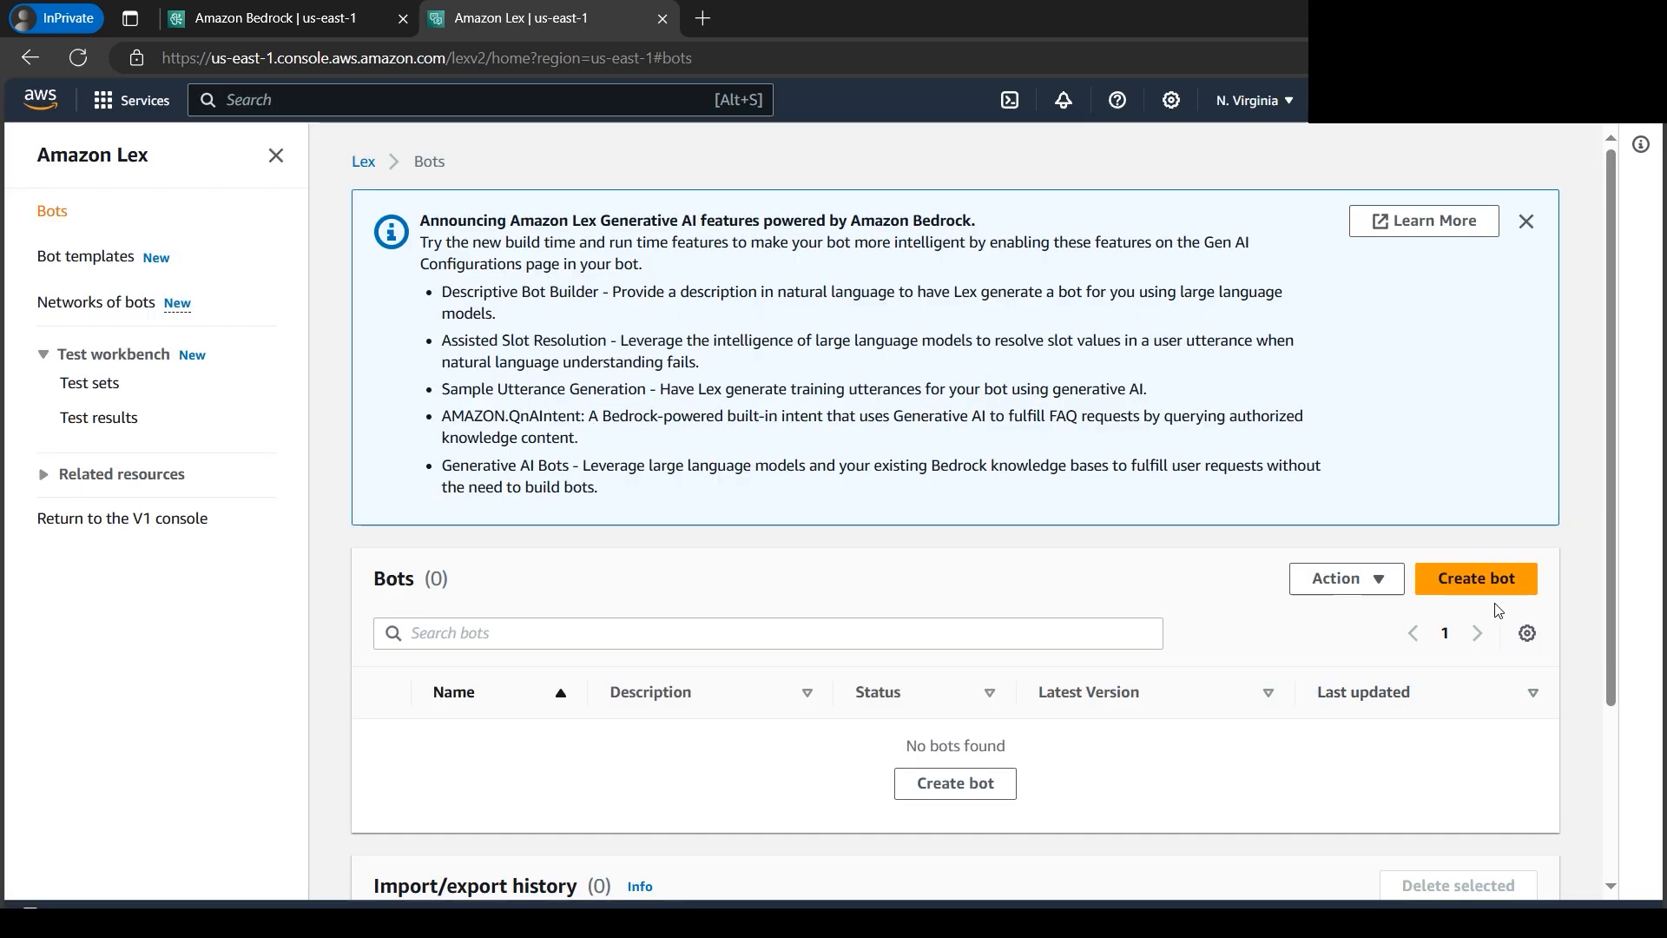
- Start a new bot with the Generative AI creation method and name it HotelBuddy
{"action": "left_click", "coordinate": [1479, 579]}
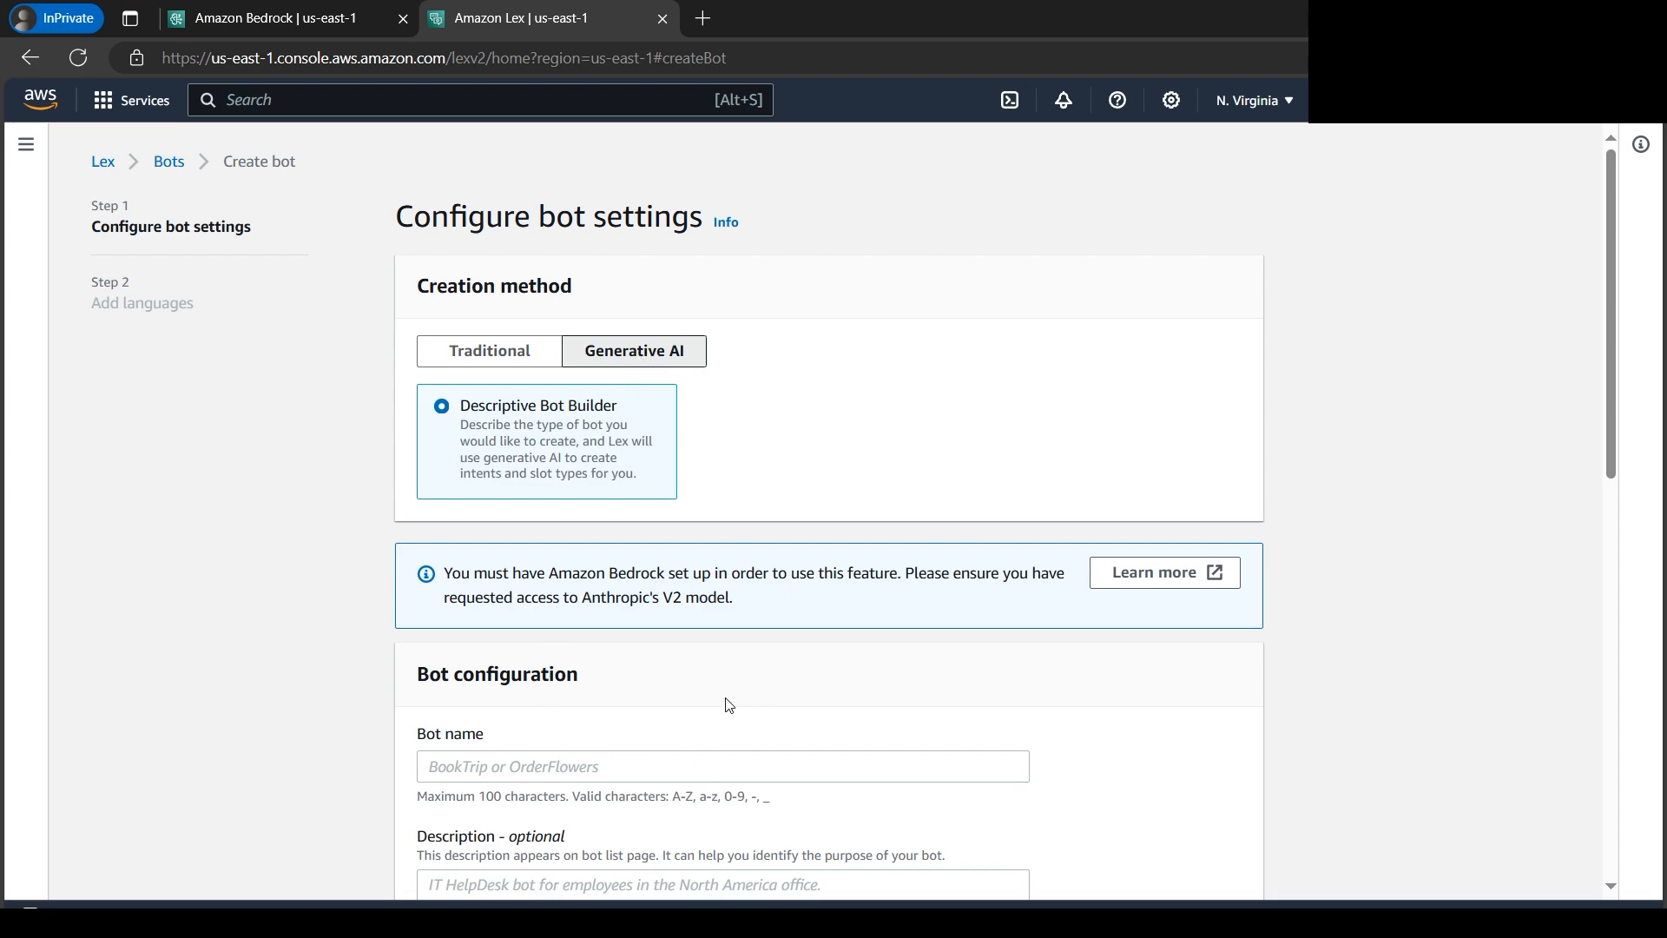
{"action": "left_click", "coordinate": [604, 766]}
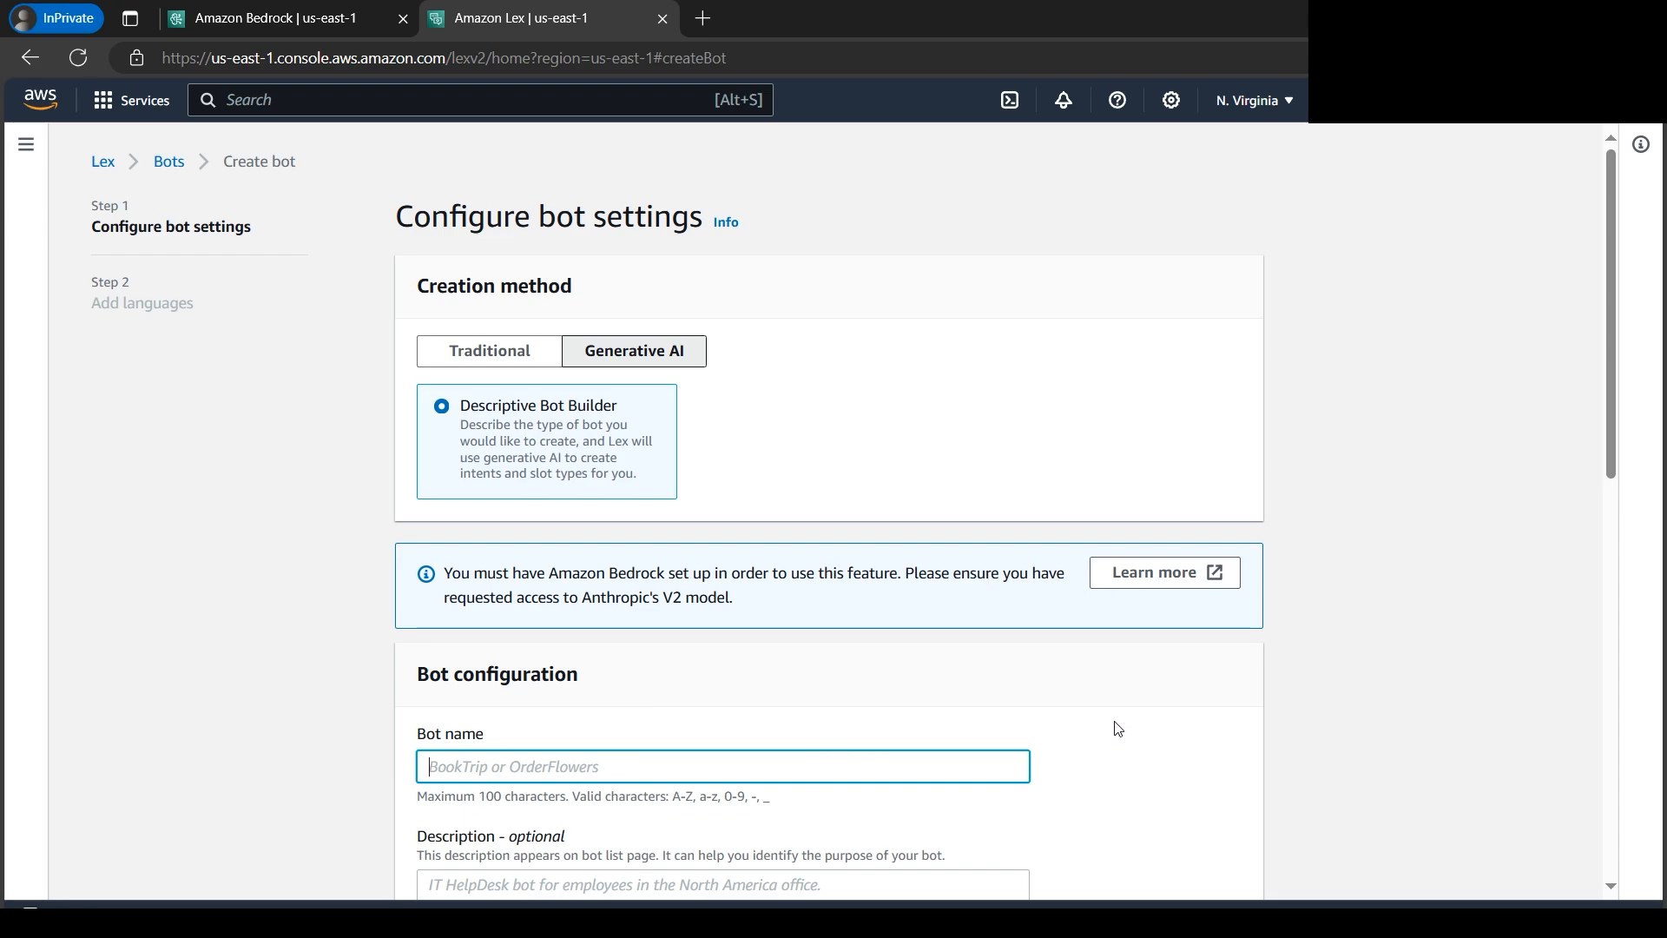
{"action": "type", "text": "Hote"}
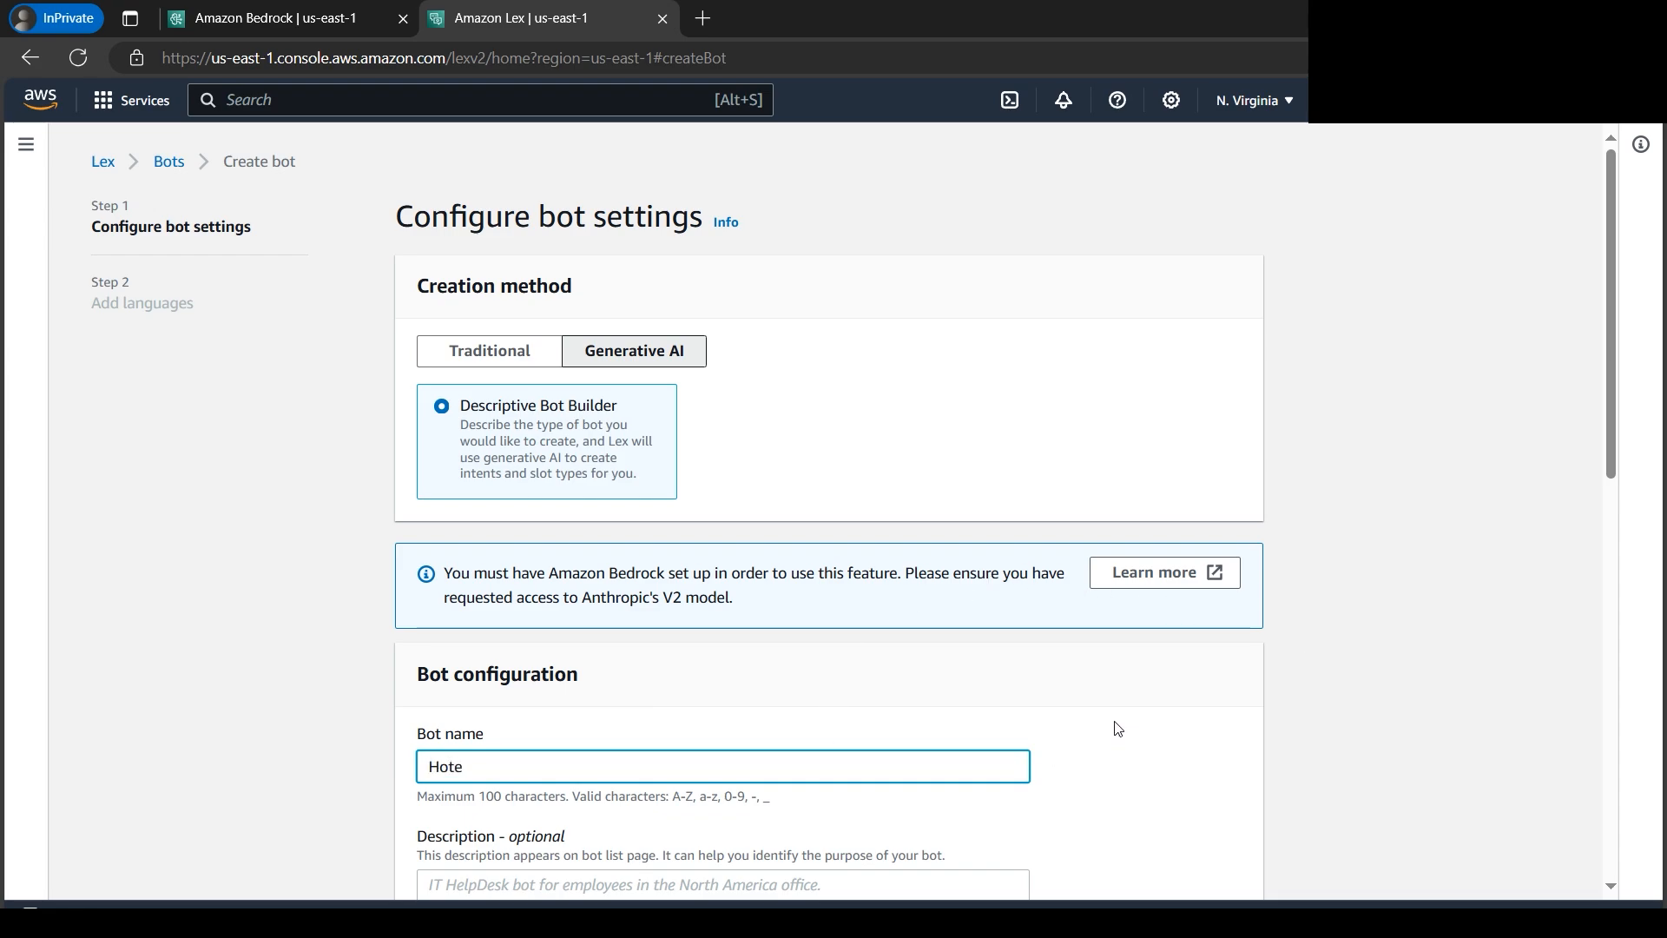
{"action": "type", "text": "lBuddy"}
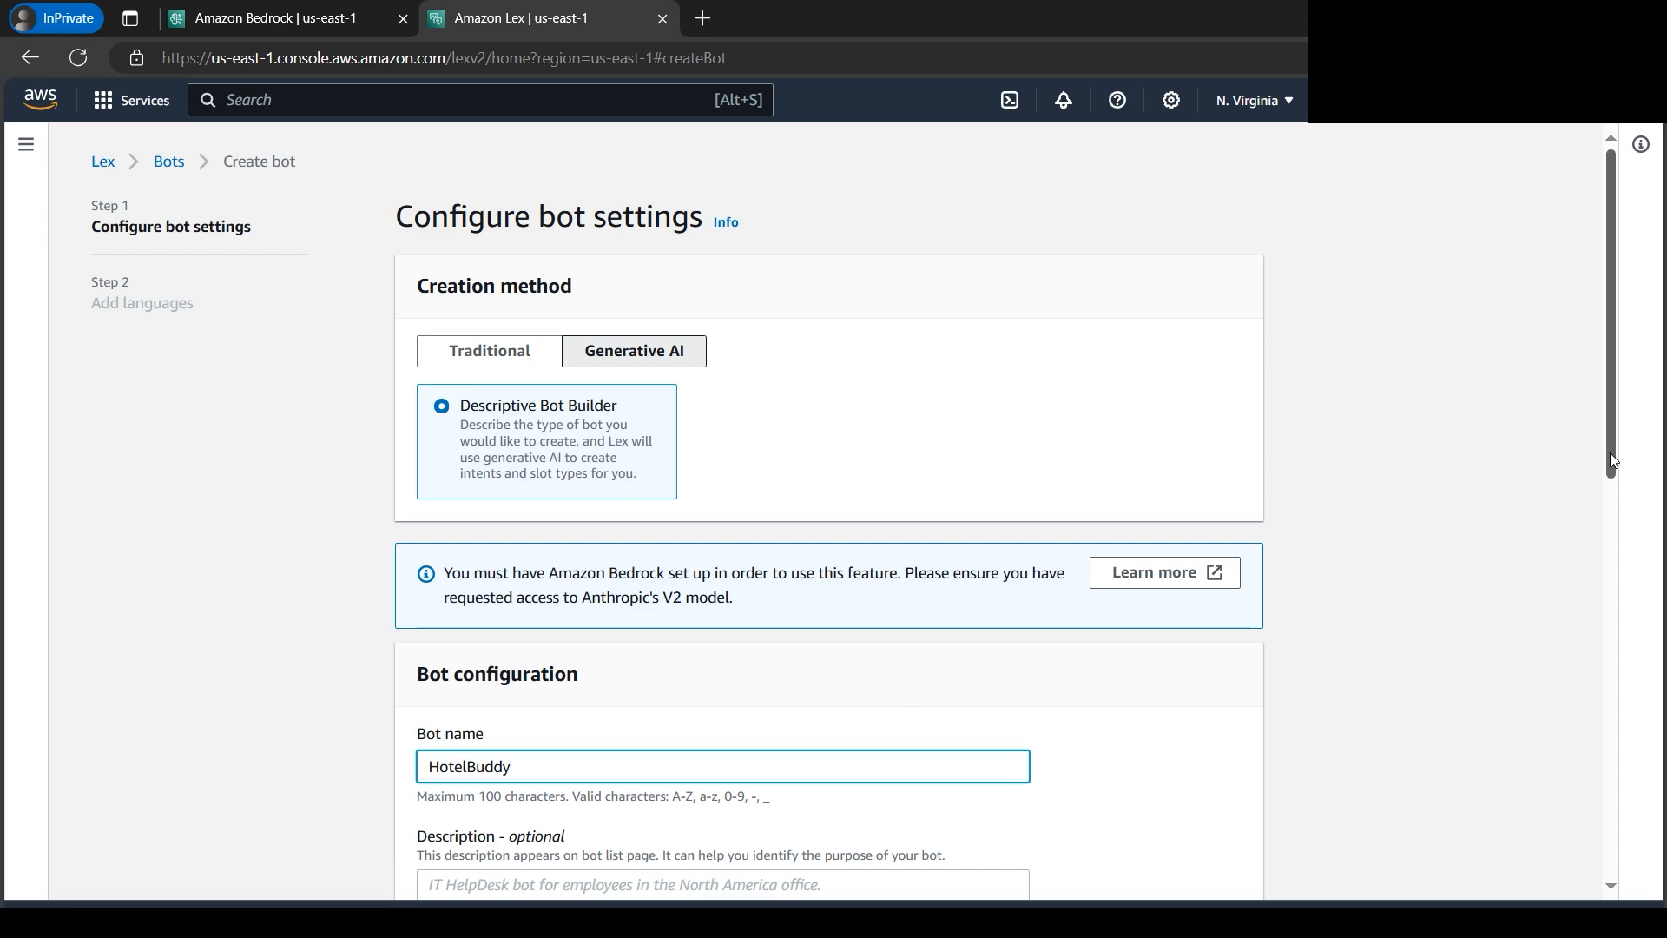
- Set the bot's runtime role to create a role with basic Amazon Lex permissions
{"action": "left_click_drag", "start_coordinate": [1612, 461], "coordinate": [1608, 542]}
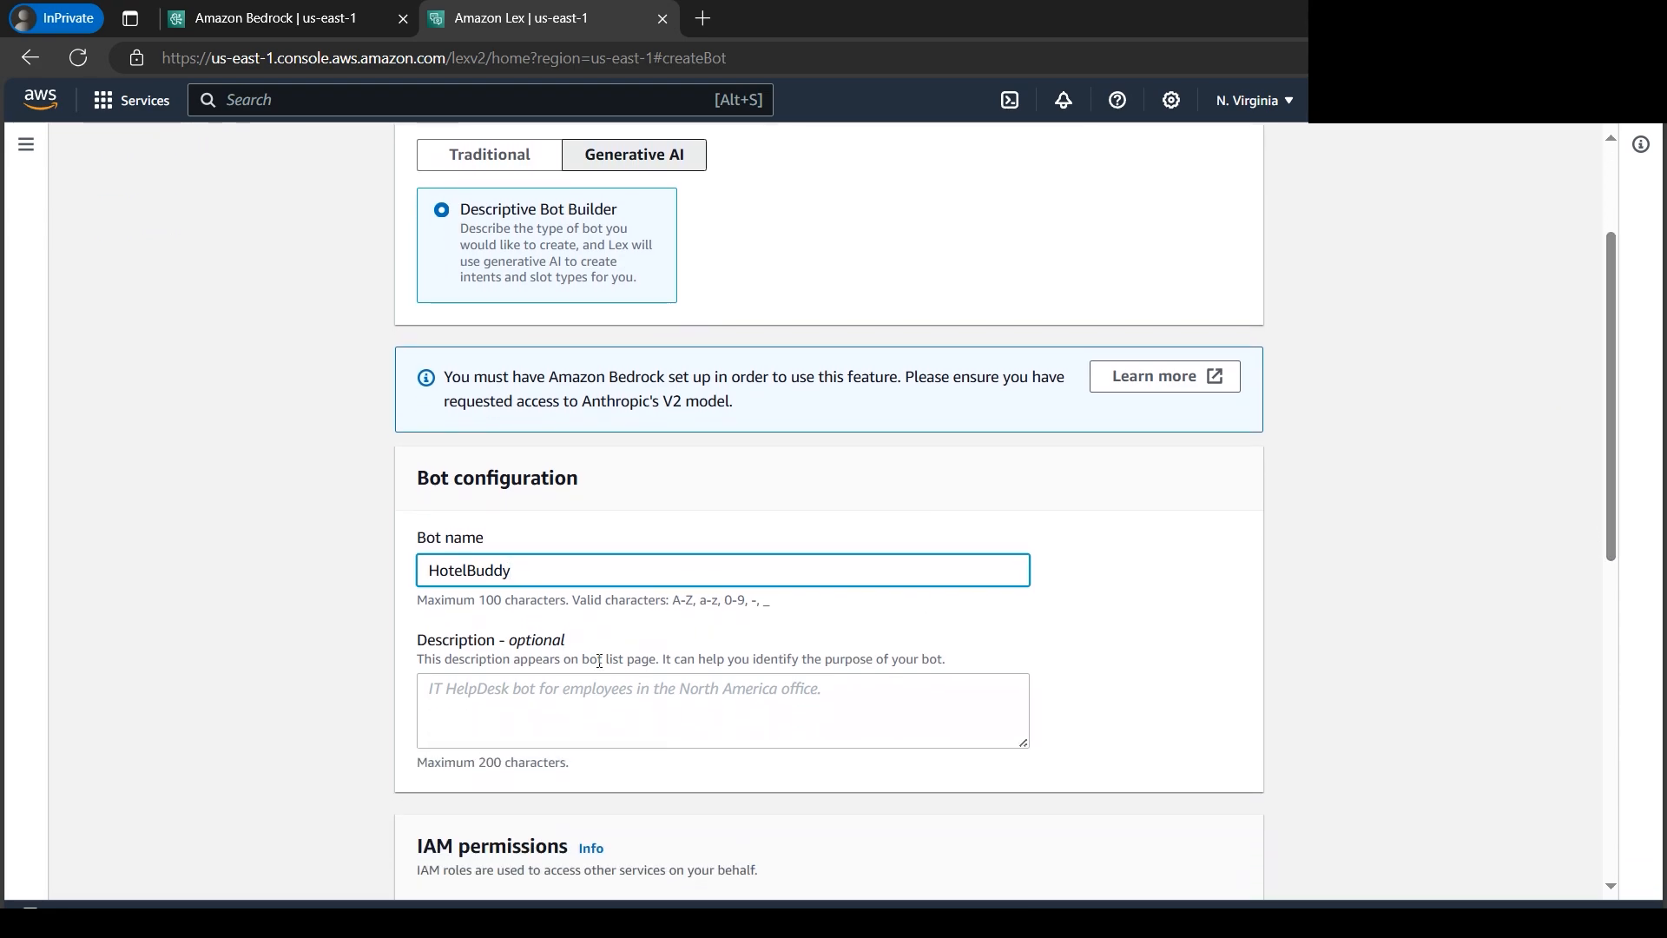
{"action": "double_click", "coordinate": [530, 641]}
{"action": "left_click", "coordinate": [573, 693]}
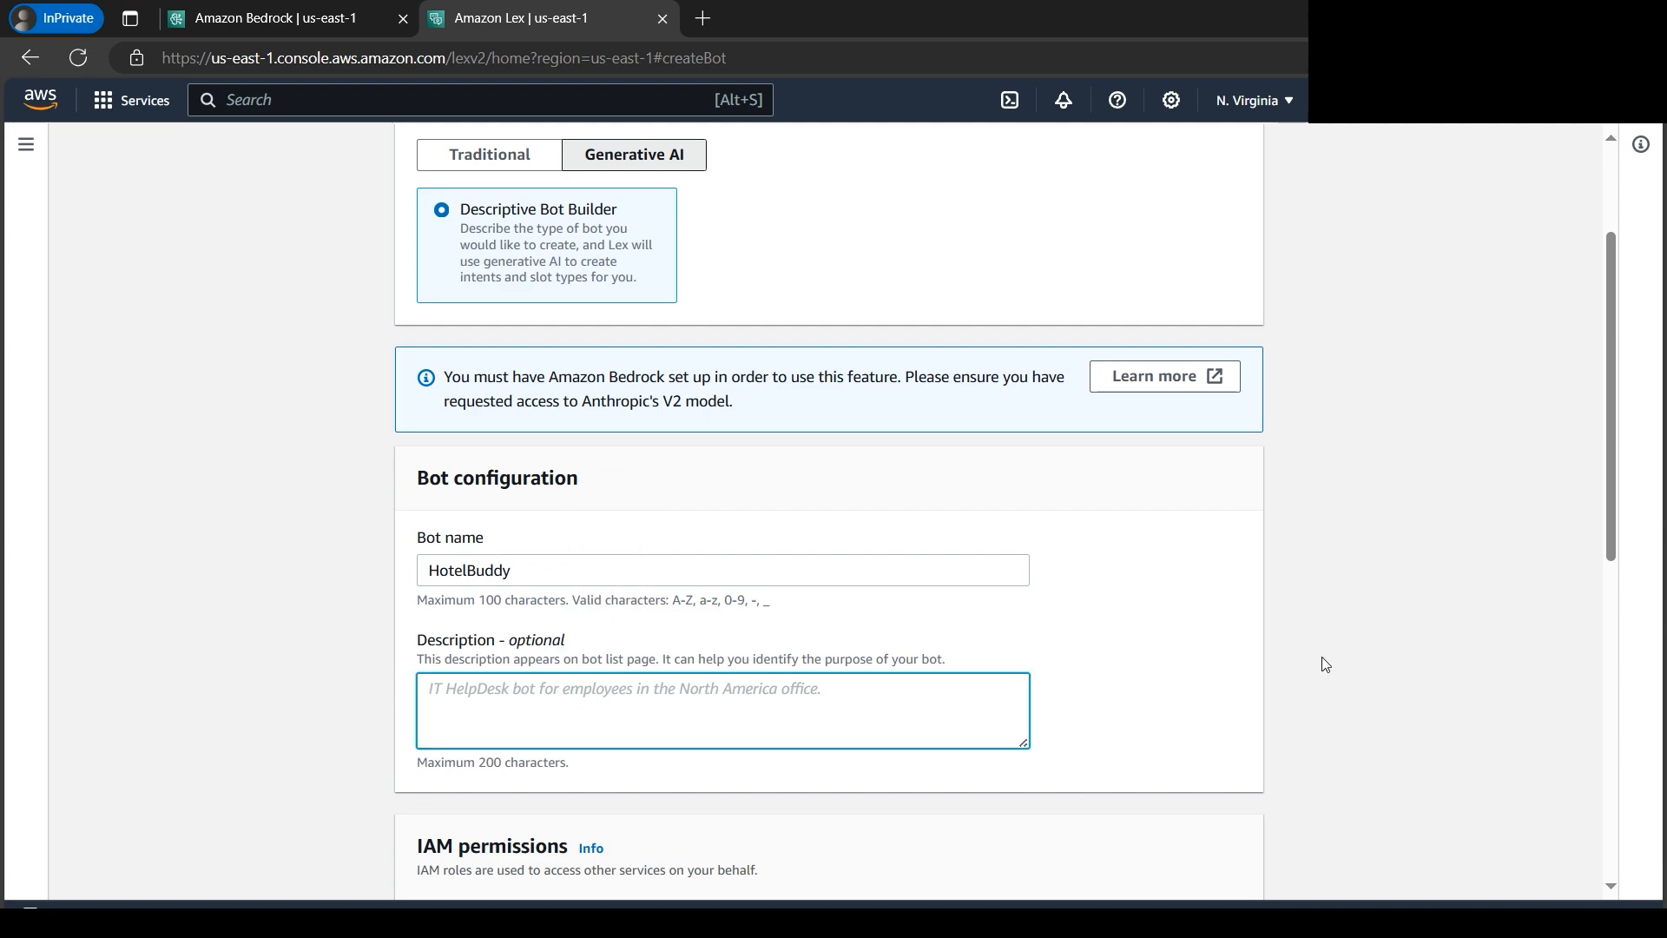
{"action": "left_click_drag", "start_coordinate": [1609, 542], "coordinate": [1426, 666]}
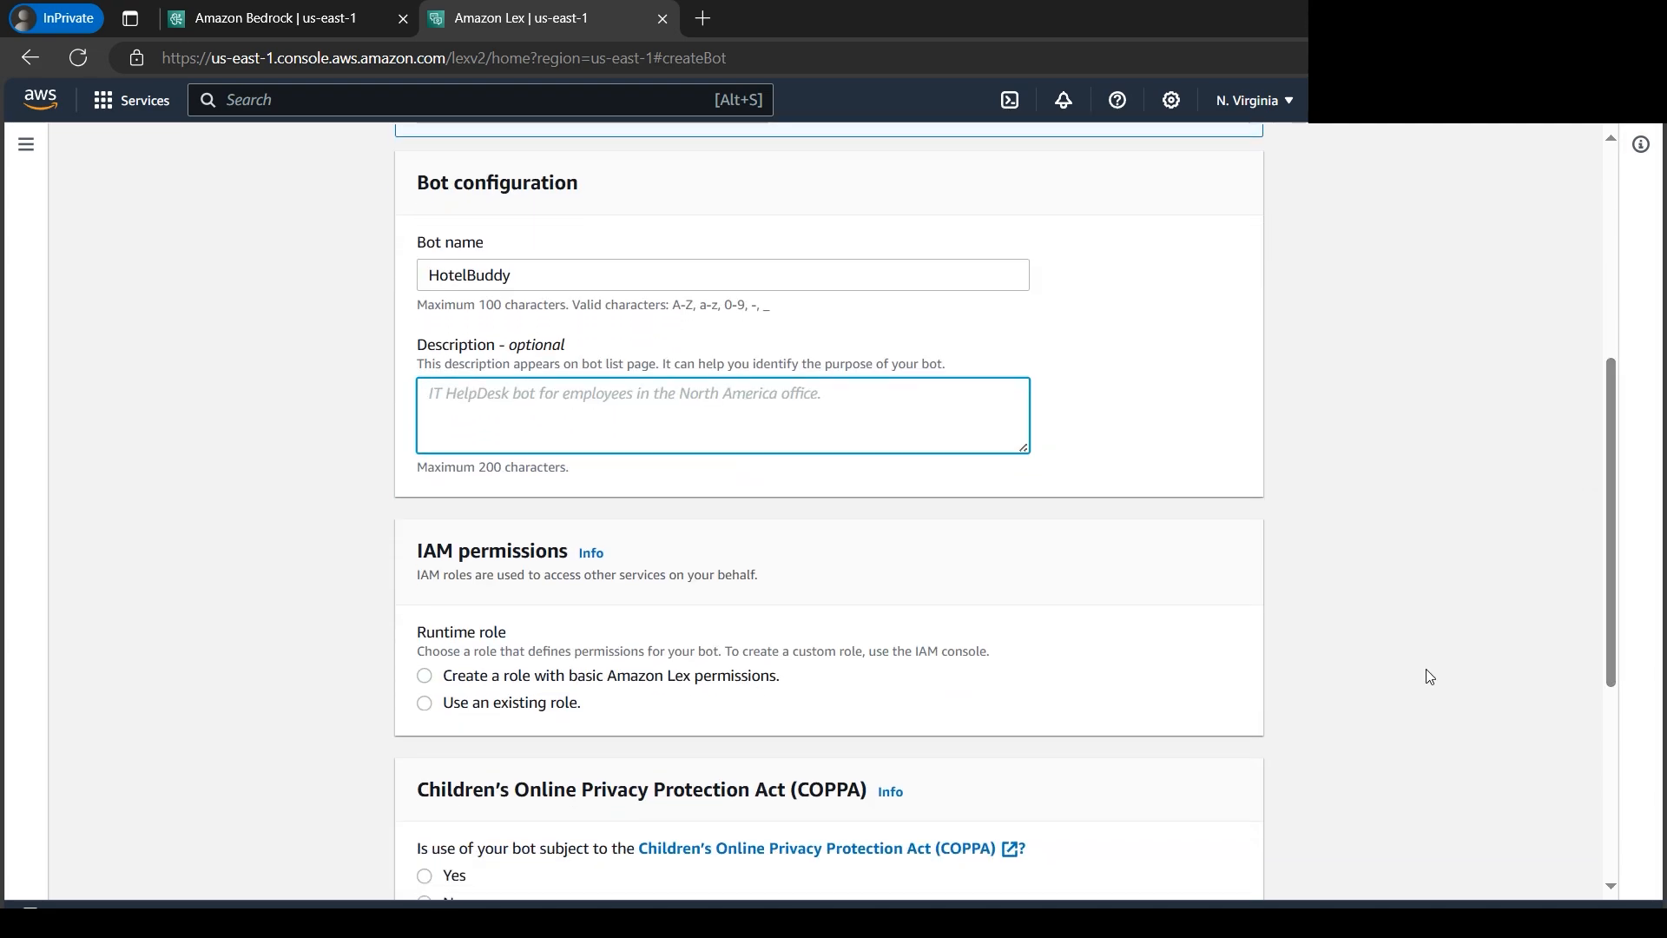
{"action": "left_click", "coordinate": [425, 679]}
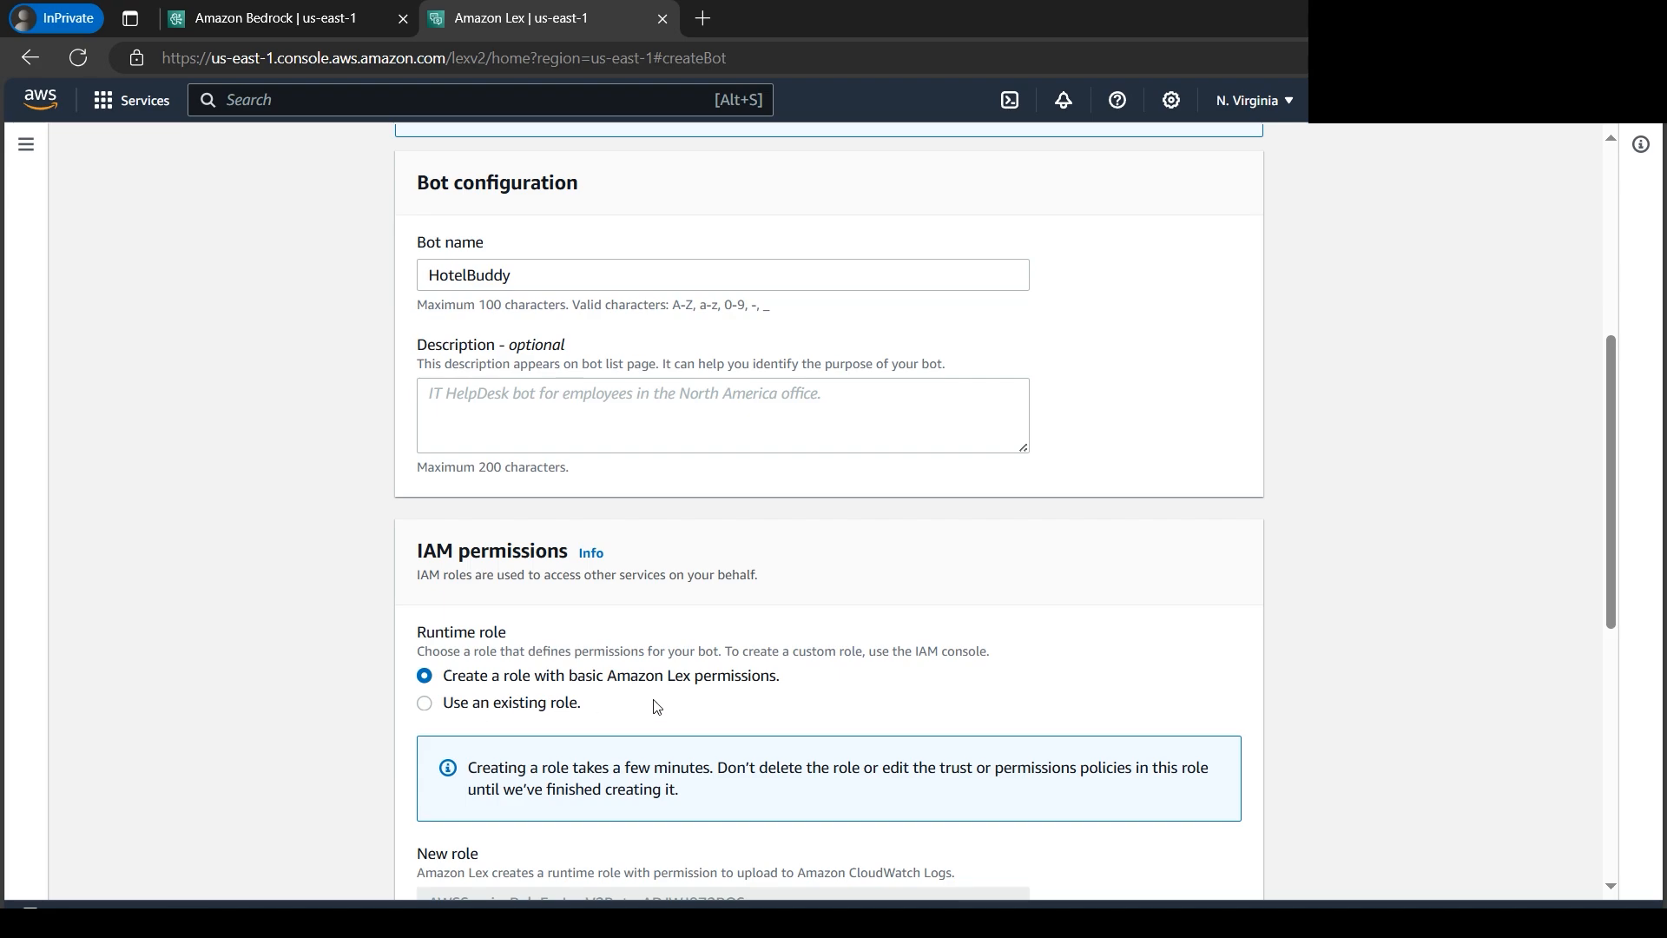
- Declare that the bot is not subject to the Children's Online Privacy Protection Act (COPPA)
{"action": "scroll", "coordinate": [679, 712], "scroll_direction": "down", "scroll_amount": 2}
{"action": "scroll", "coordinate": [679, 712], "scroll_direction": "down", "scroll_amount": 1}
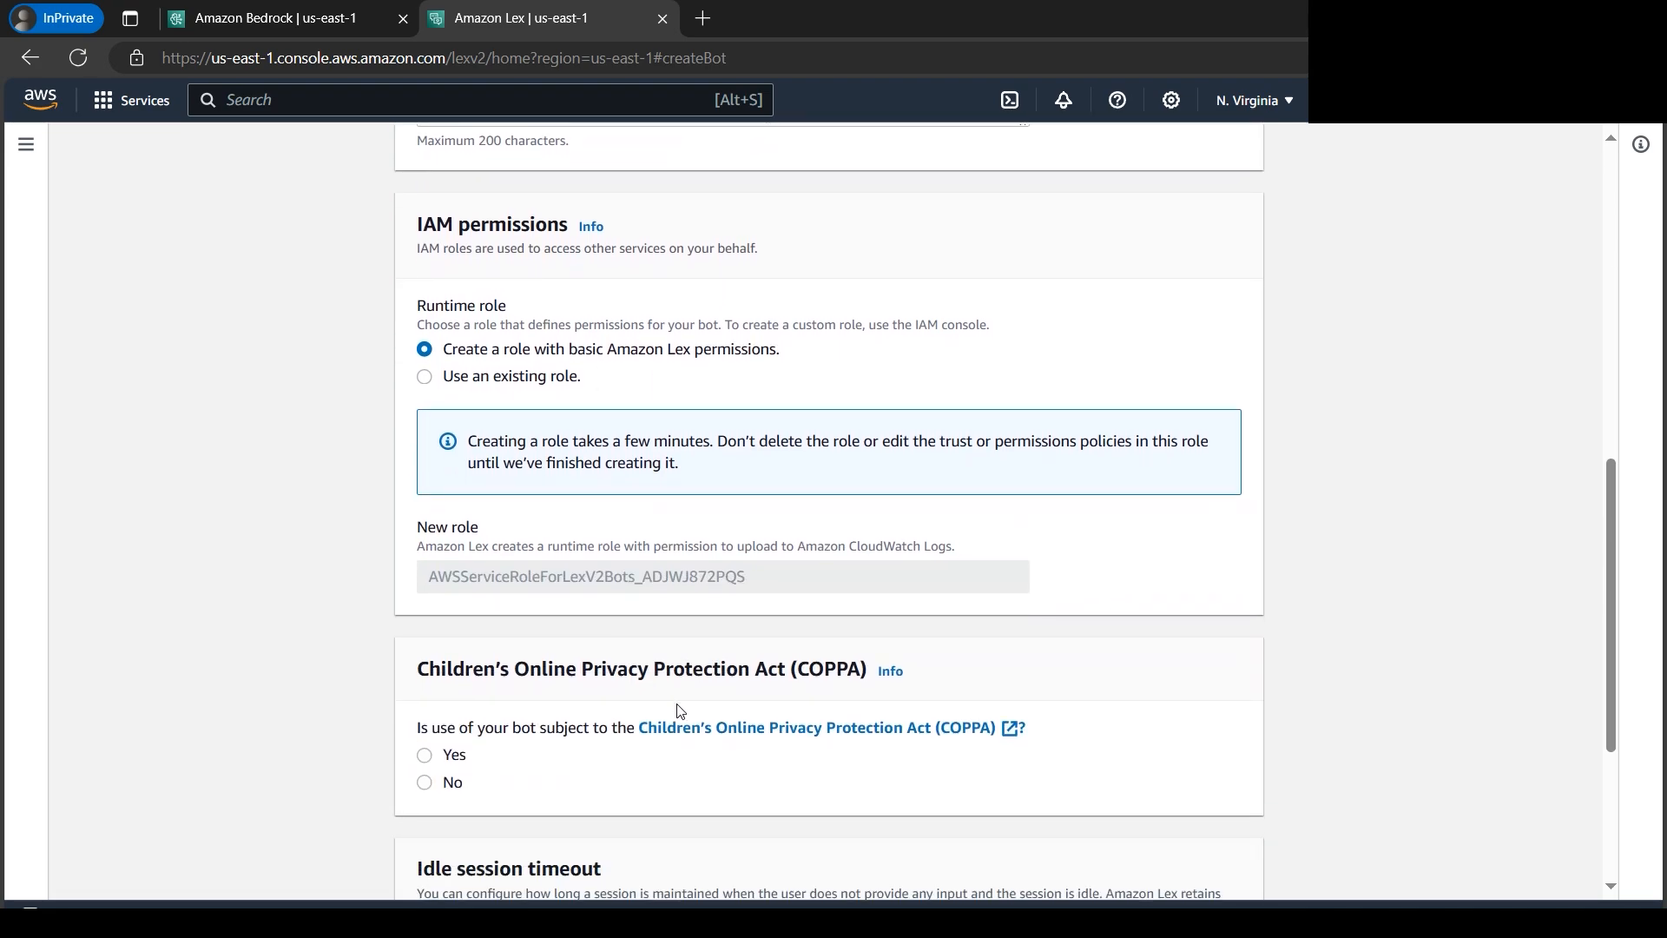
{"action": "scroll", "coordinate": [680, 712], "scroll_direction": "down", "scroll_amount": 1}
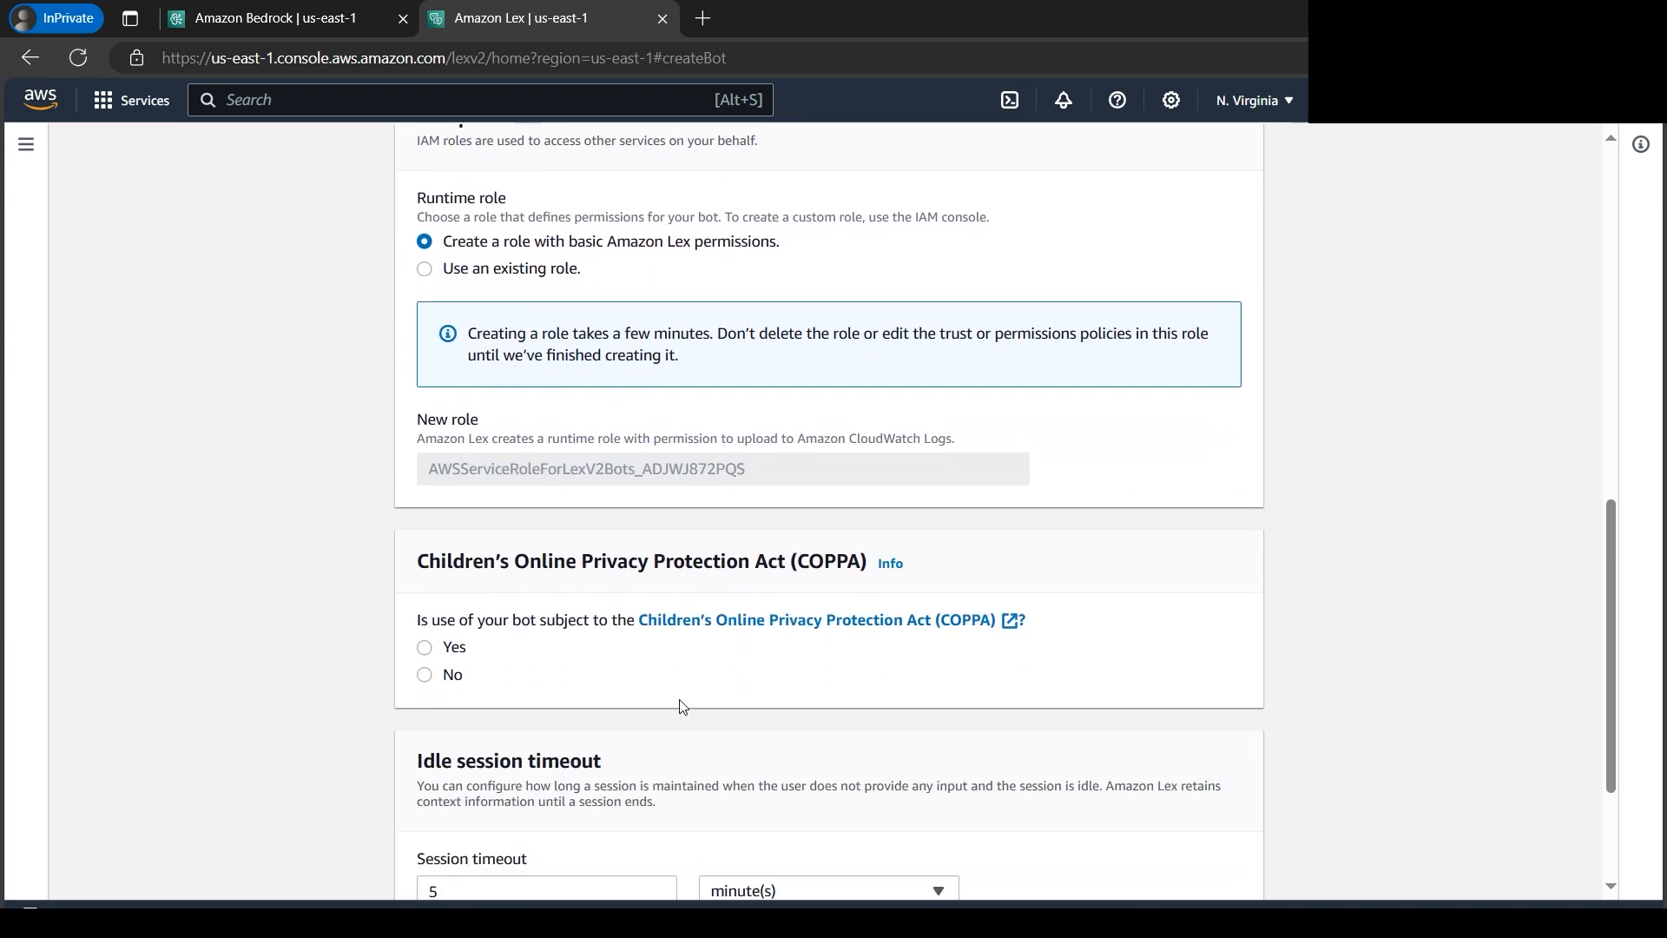
{"action": "left_click", "coordinate": [425, 677]}
- Review the idle session timeout, keep it at 5 minutes, and continue to the bot's language settings
{"action": "scroll", "coordinate": [688, 714], "scroll_direction": "down", "scroll_amount": 2}
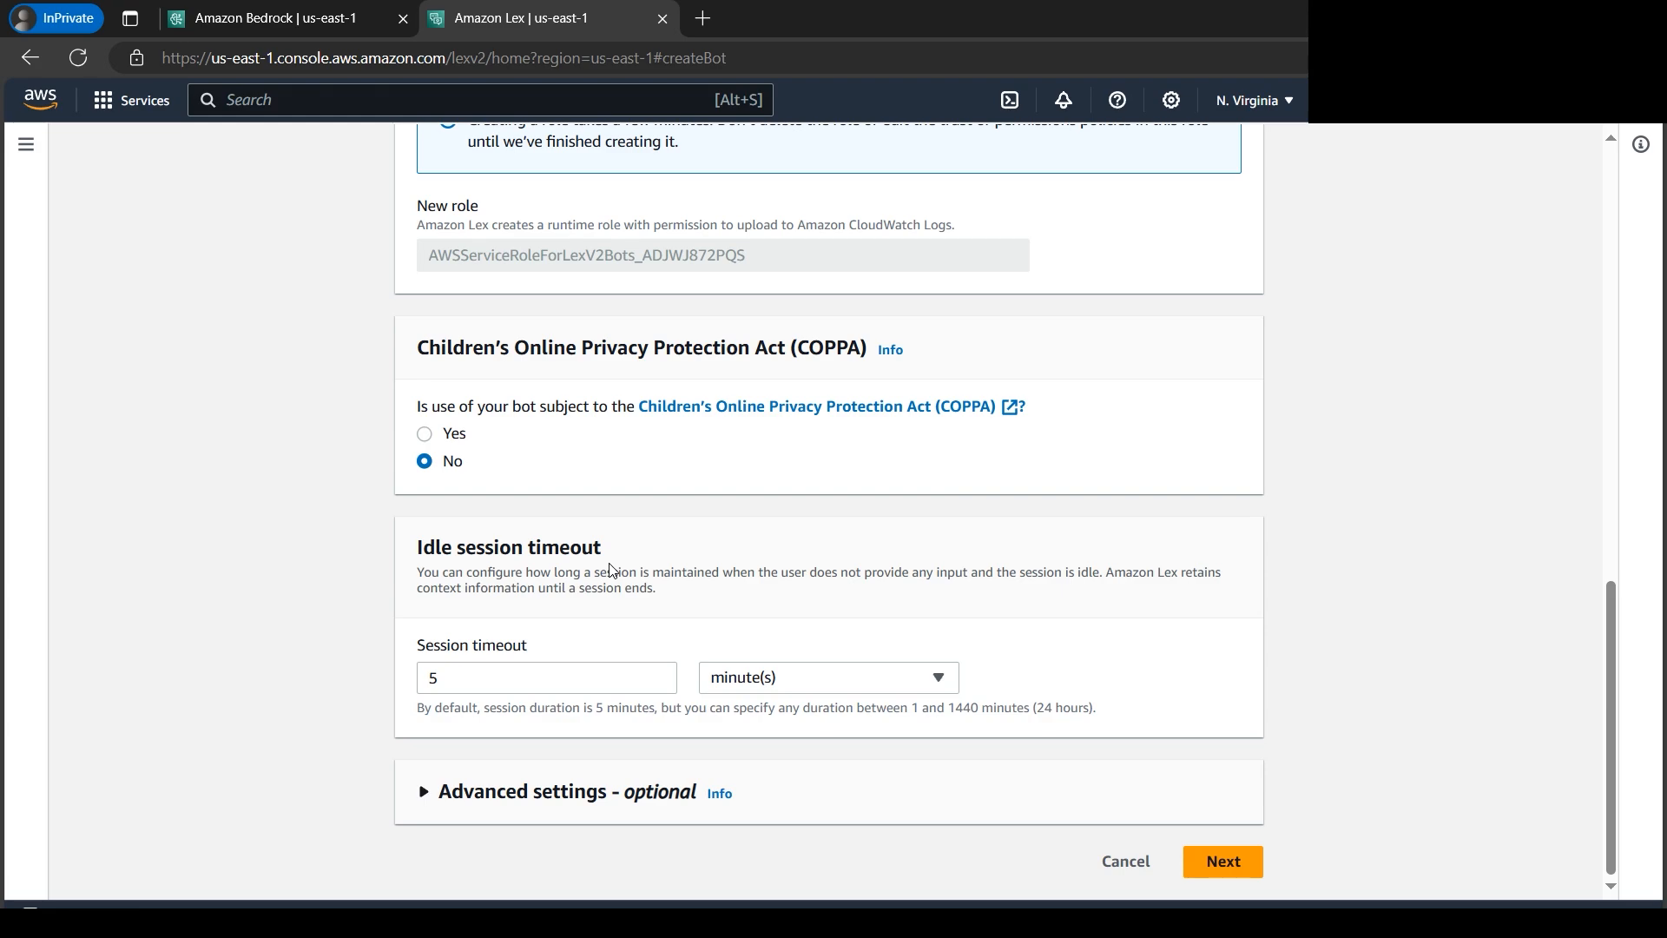
{"action": "left_click", "coordinate": [943, 677]}
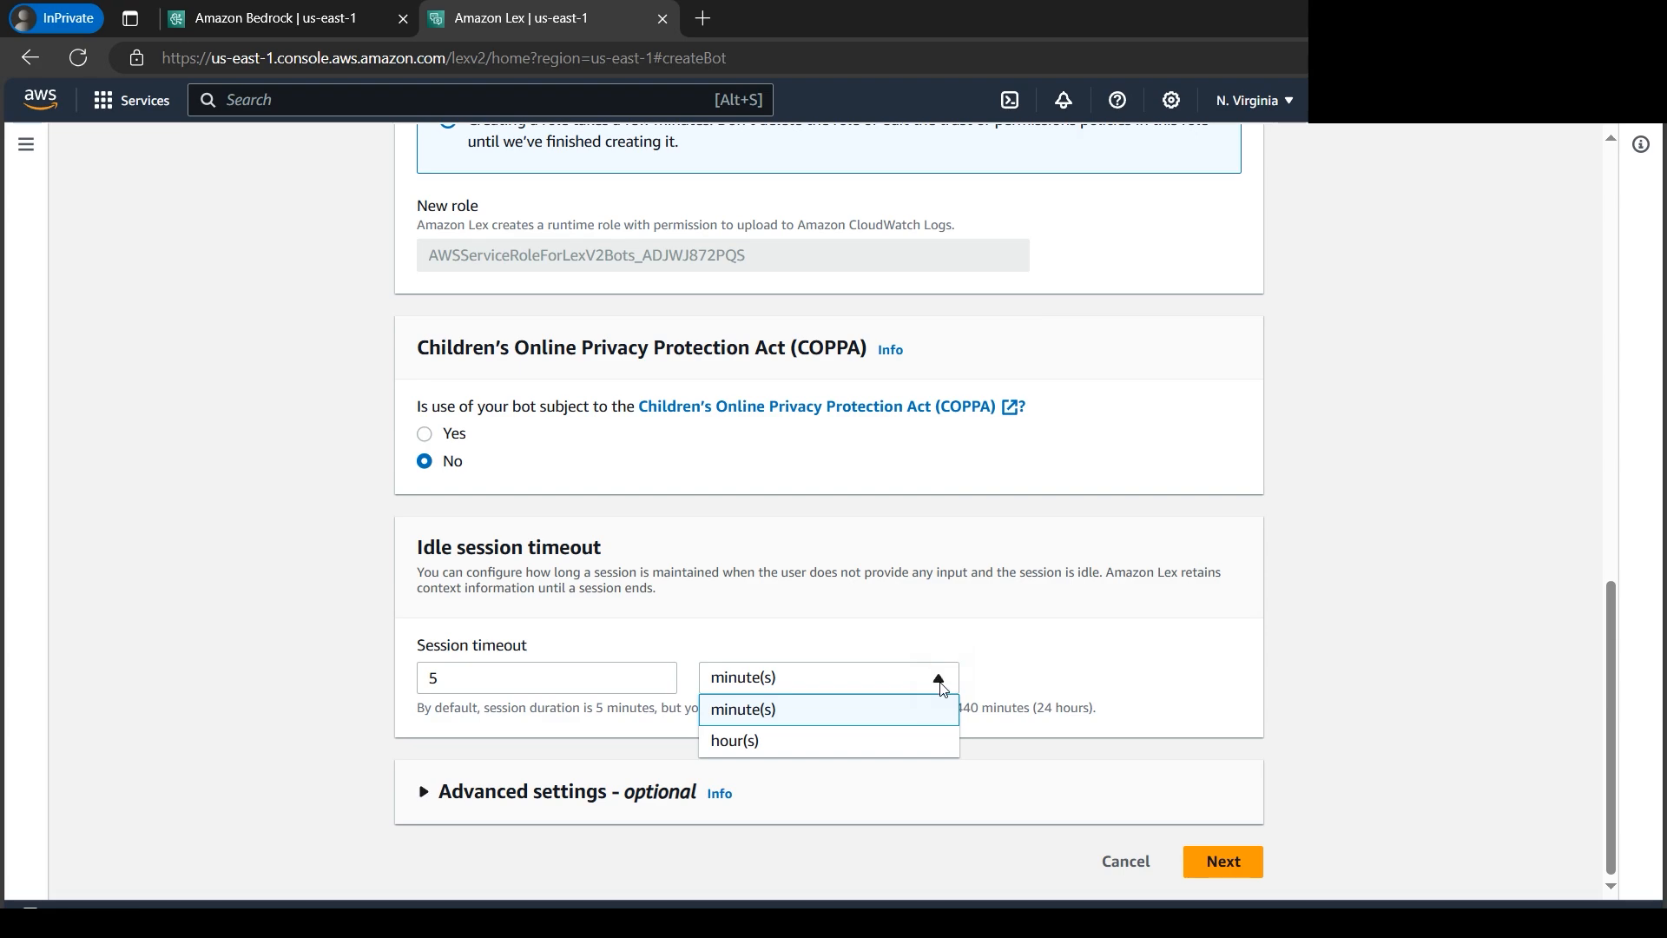
{"action": "left_click", "coordinate": [1203, 638]}
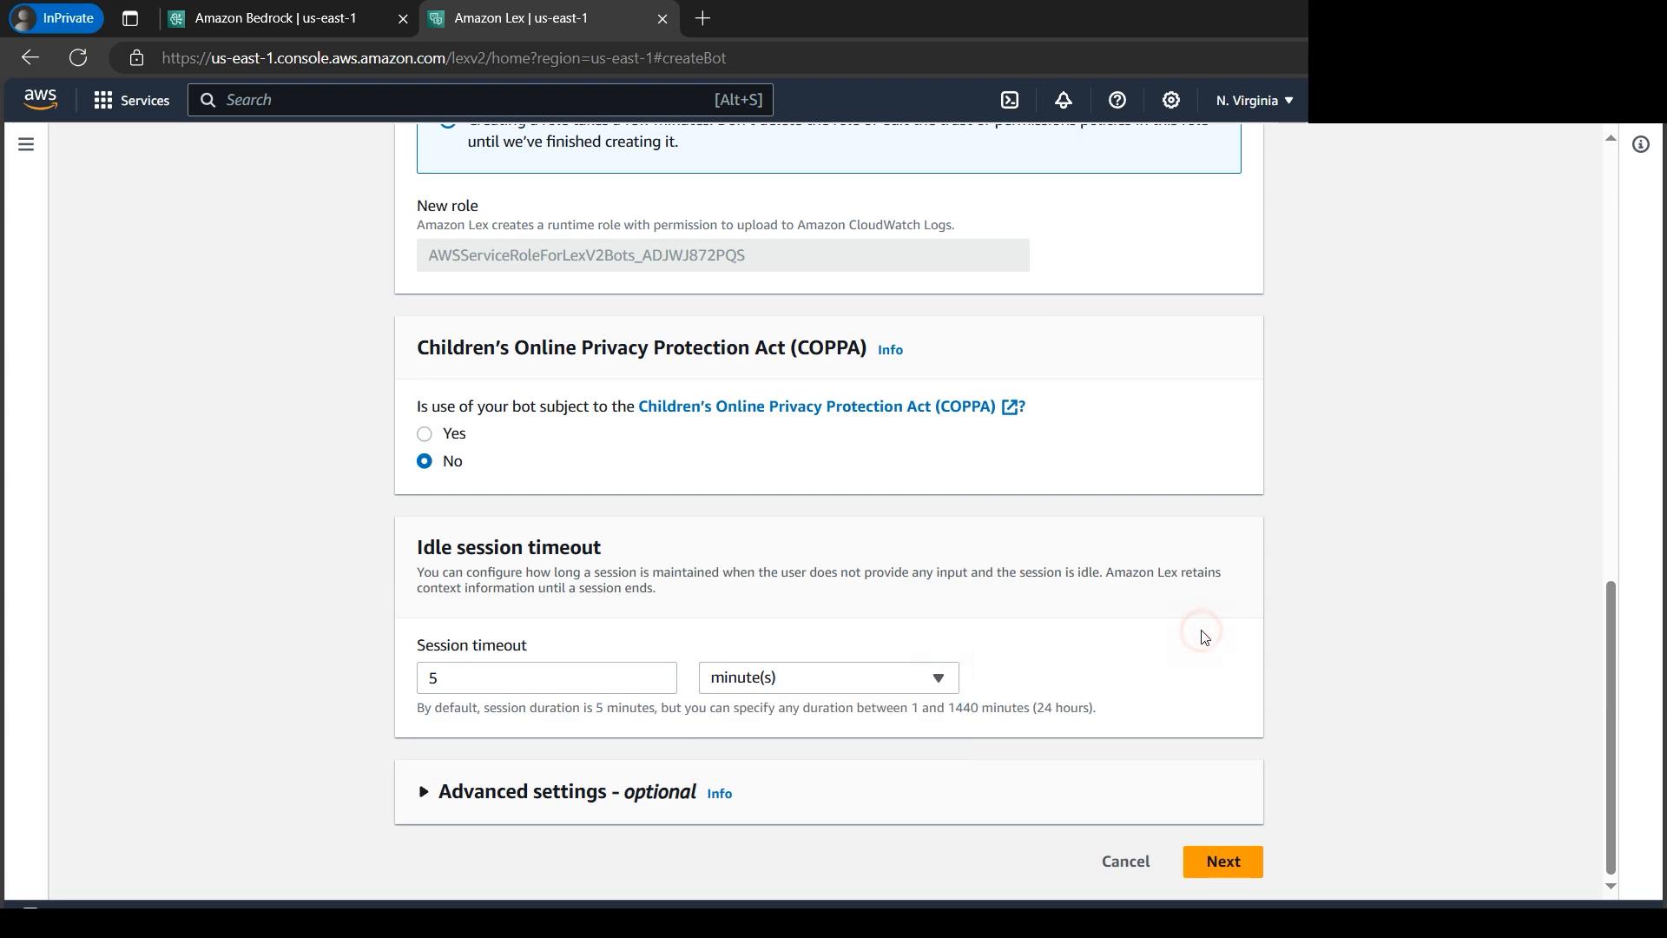
{"action": "double_click", "coordinate": [442, 681]}
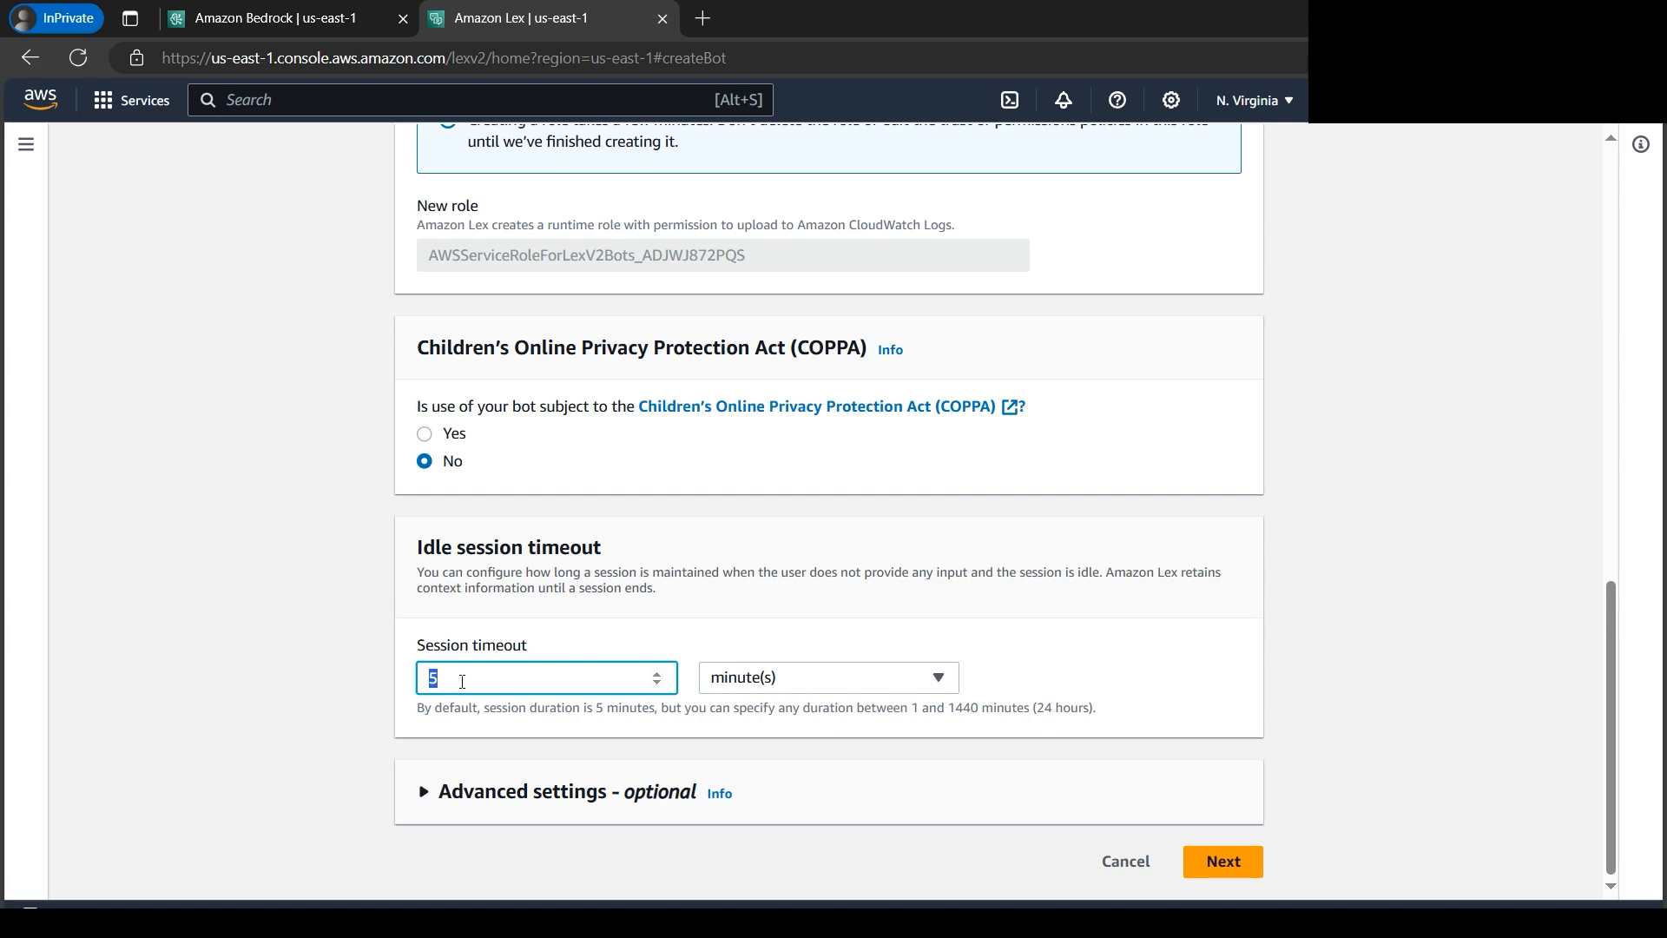
{"action": "left_click", "coordinate": [871, 602]}
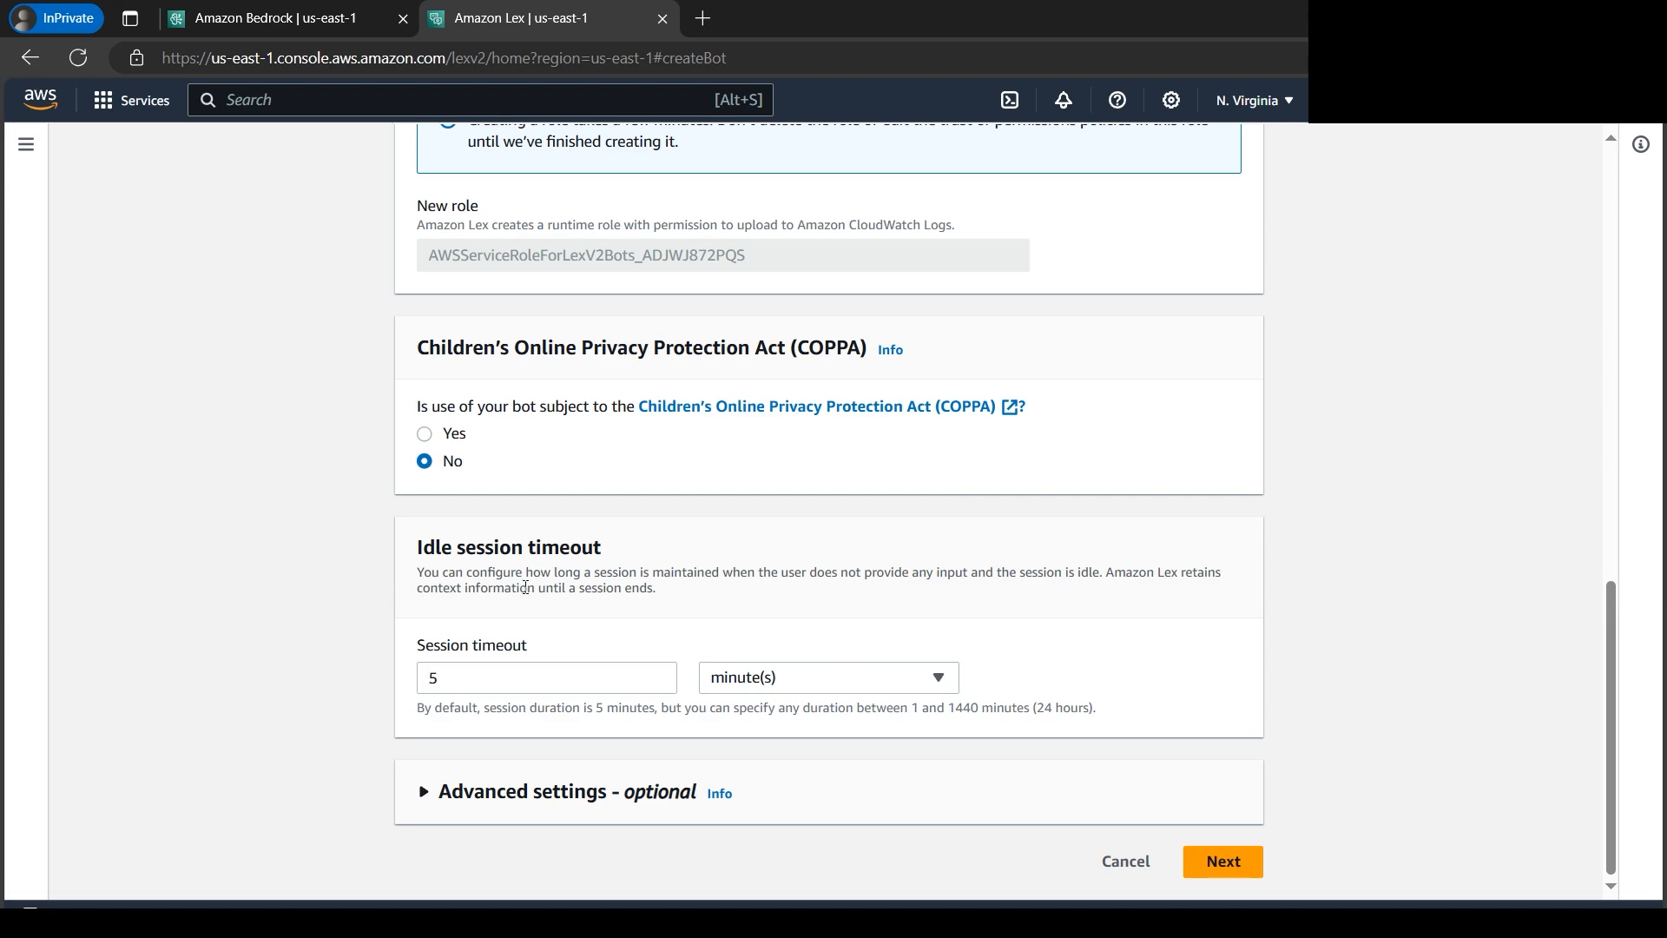
{"action": "left_click_drag", "start_coordinate": [527, 574], "coordinate": [968, 574]}
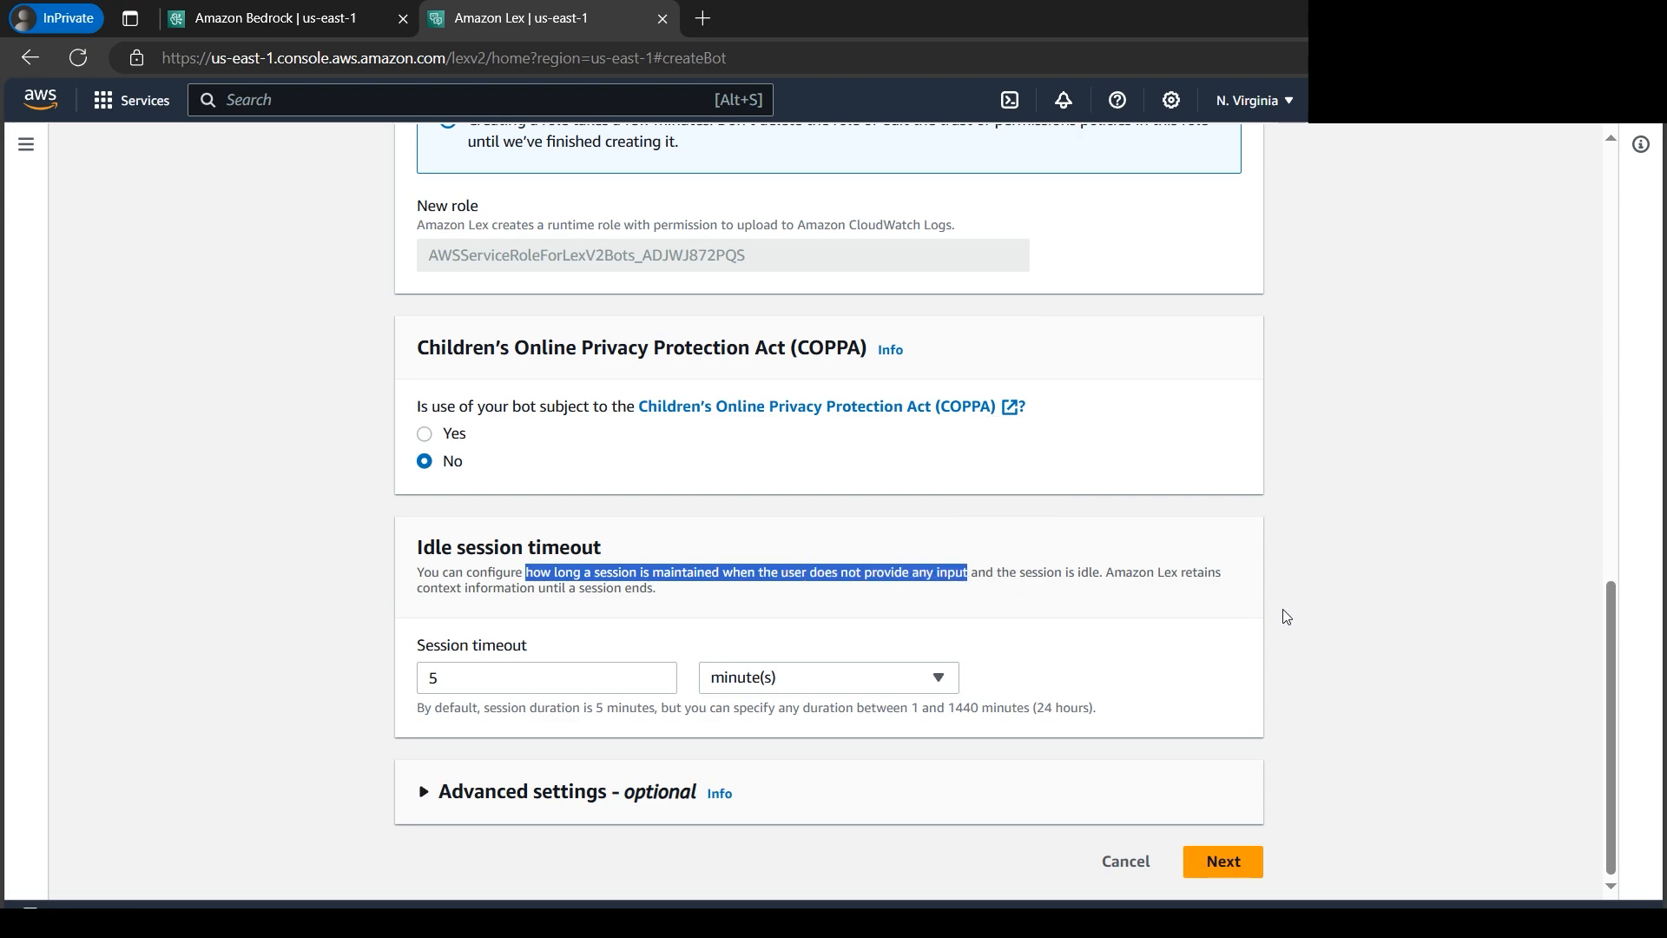
{"action": "left_click", "coordinate": [1096, 575]}
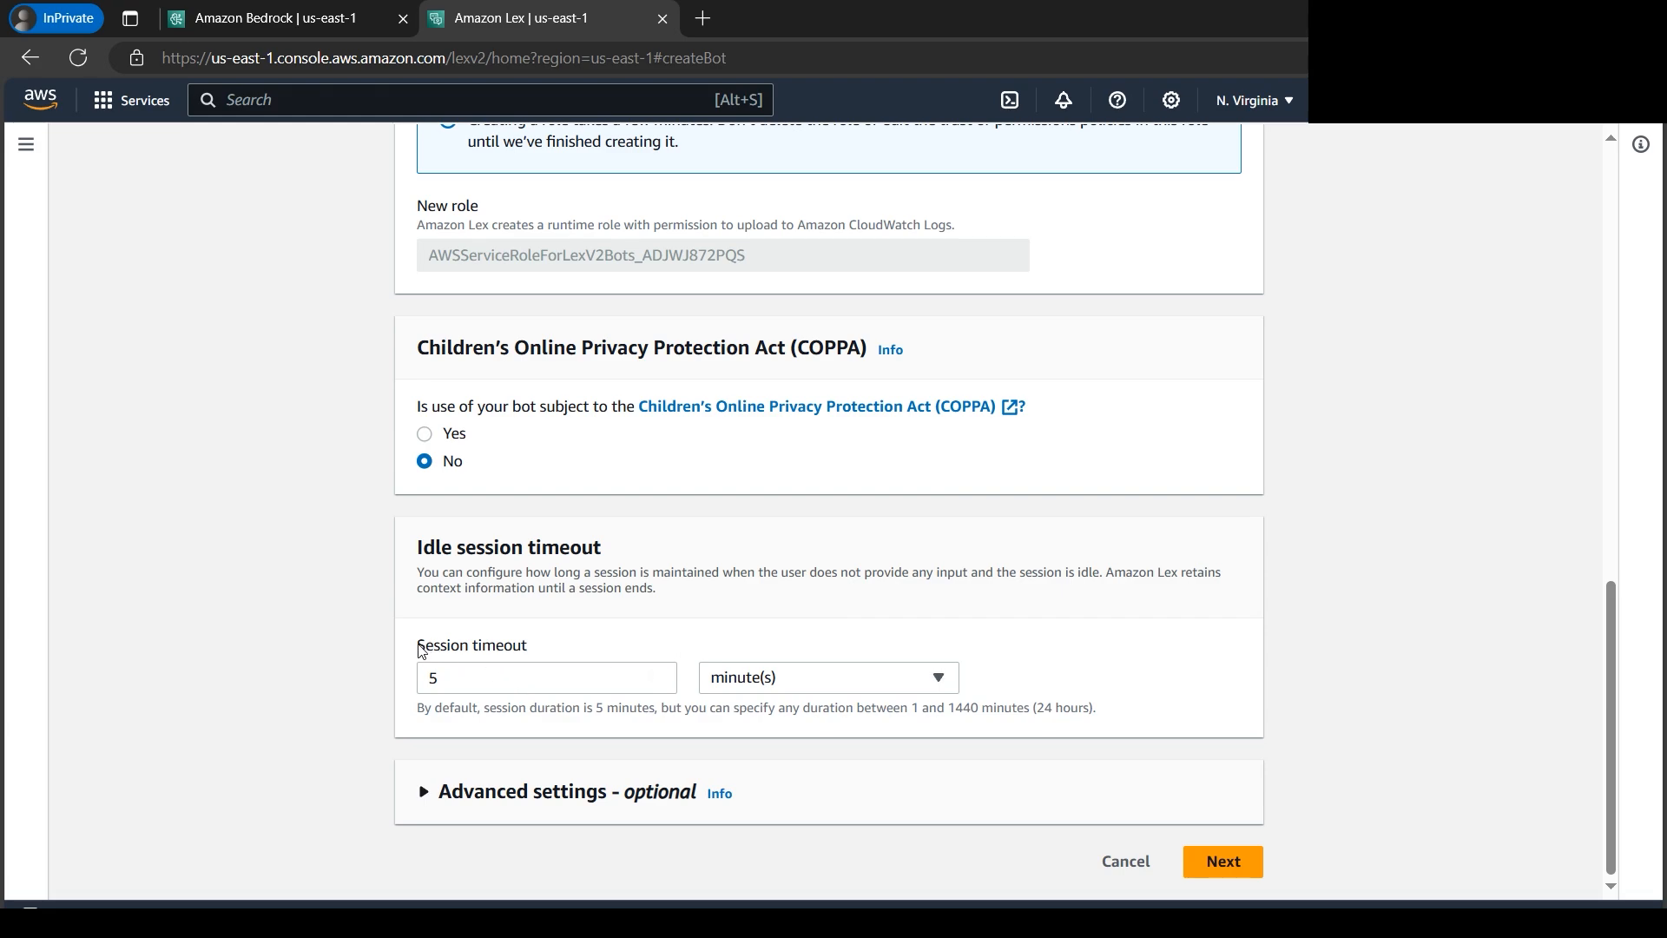
{"action": "left_click_drag", "start_coordinate": [415, 646], "coordinate": [531, 646]}
{"action": "left_click", "coordinate": [1380, 596]}
{"action": "left_click", "coordinate": [1234, 865]}
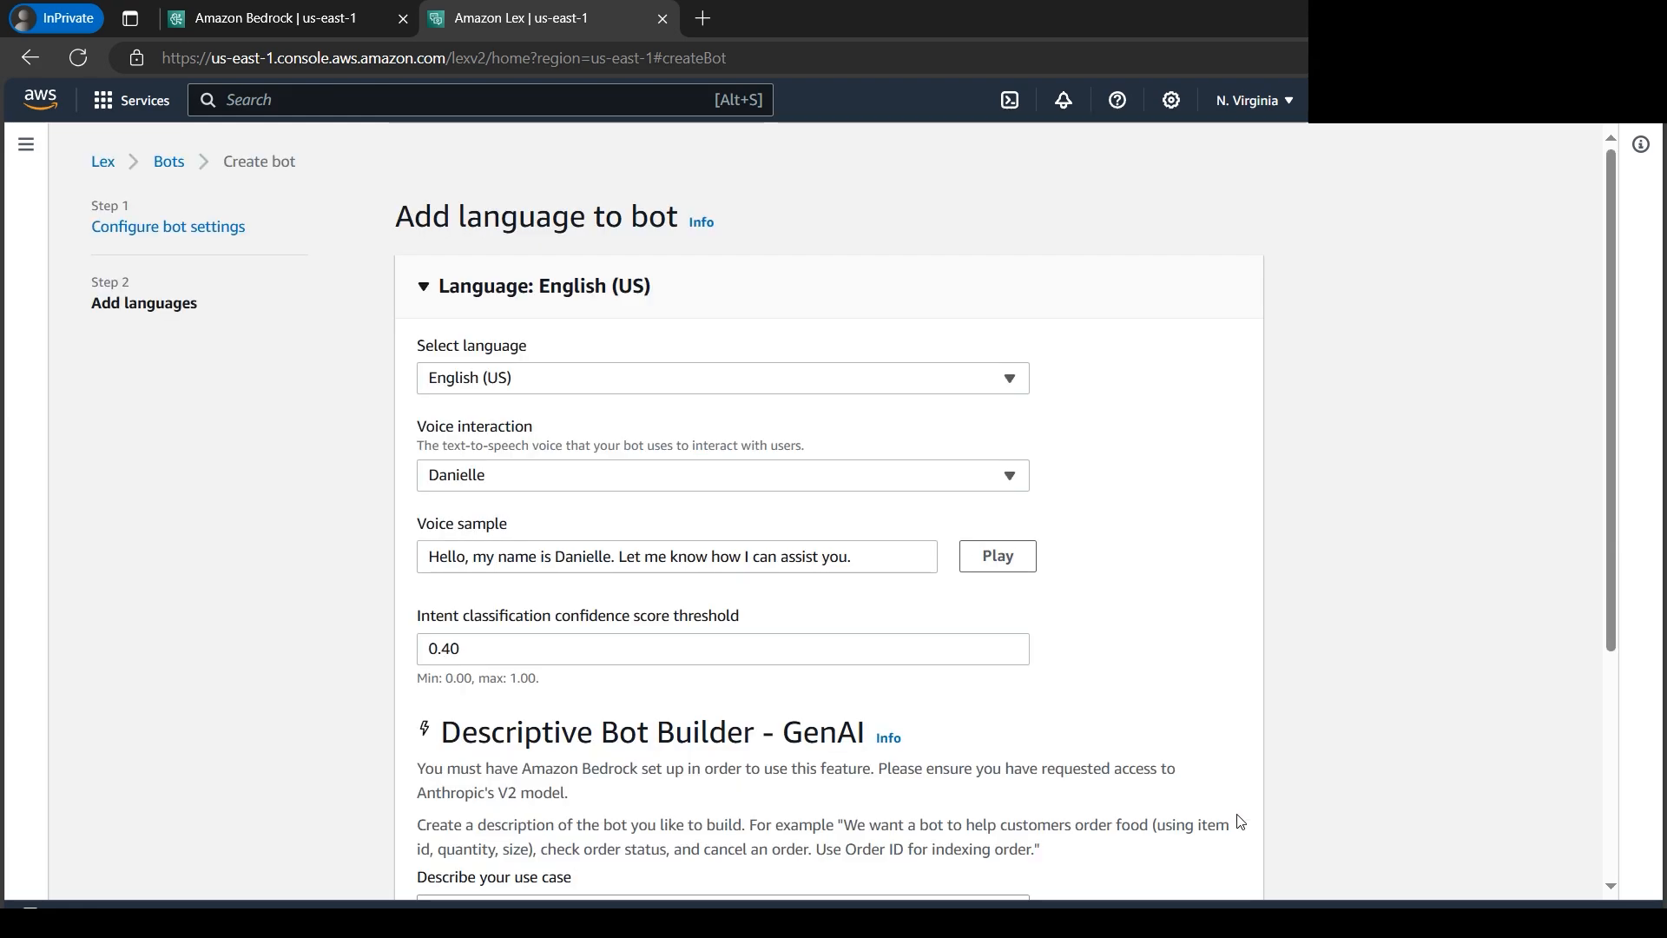
- Review the languages available for the bot, keeping English (US) selected
{"action": "left_click", "coordinate": [1025, 386]}
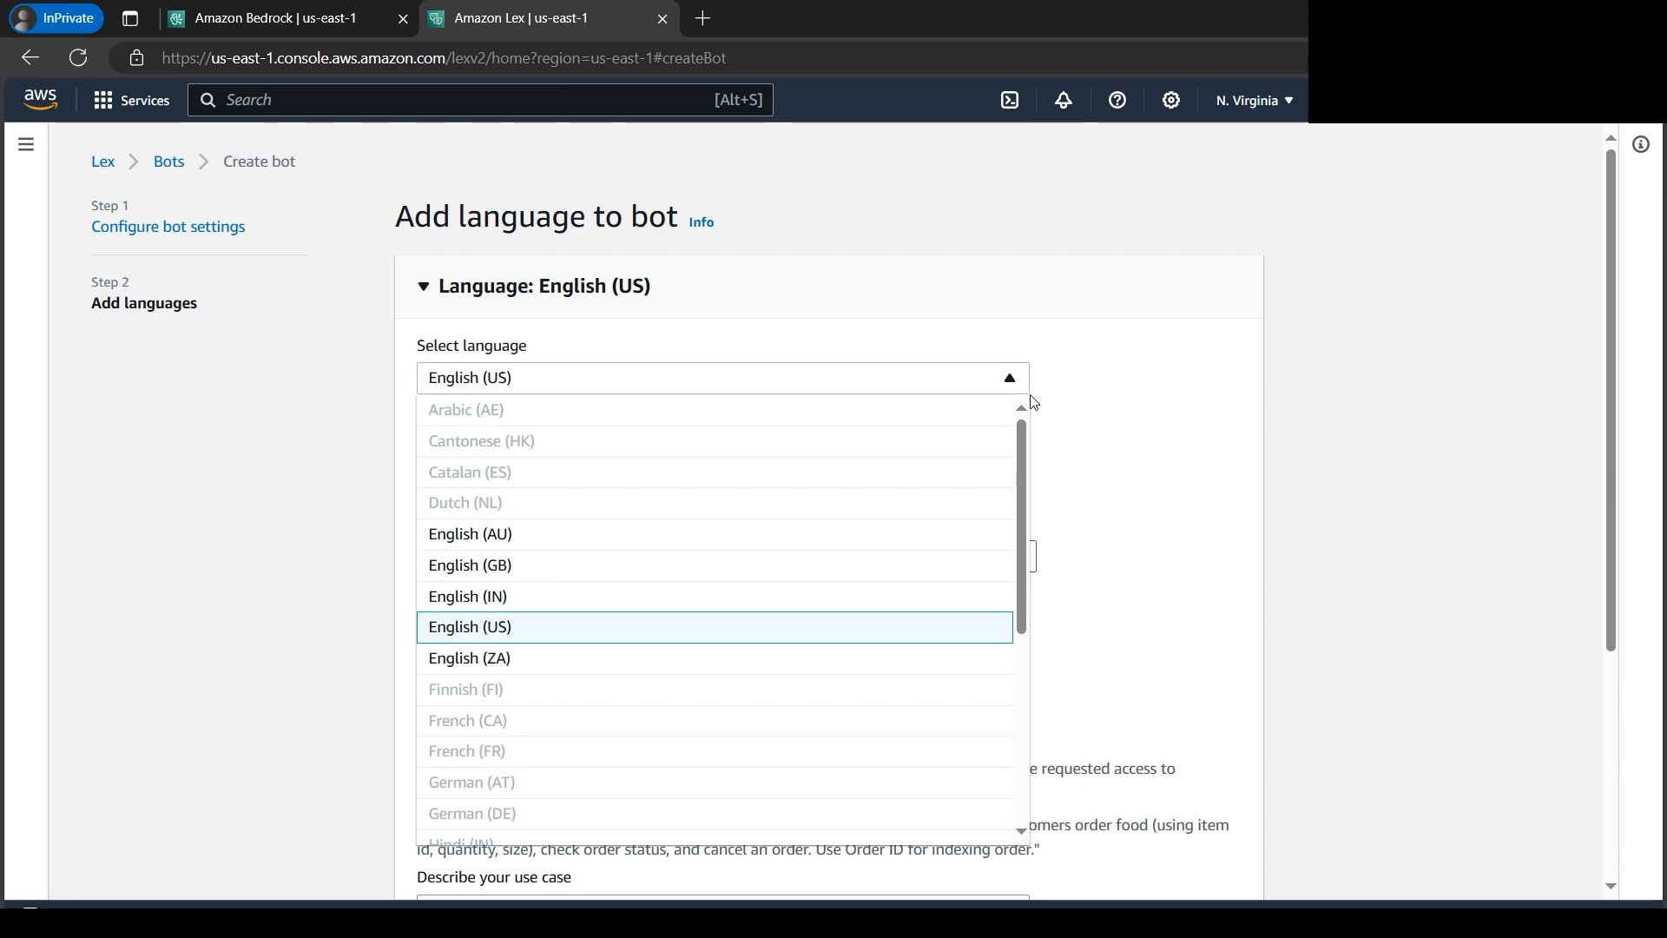
{"action": "left_click_drag", "start_coordinate": [1033, 447], "coordinate": [1079, 417]}
{"action": "left_click", "coordinate": [1176, 387]}
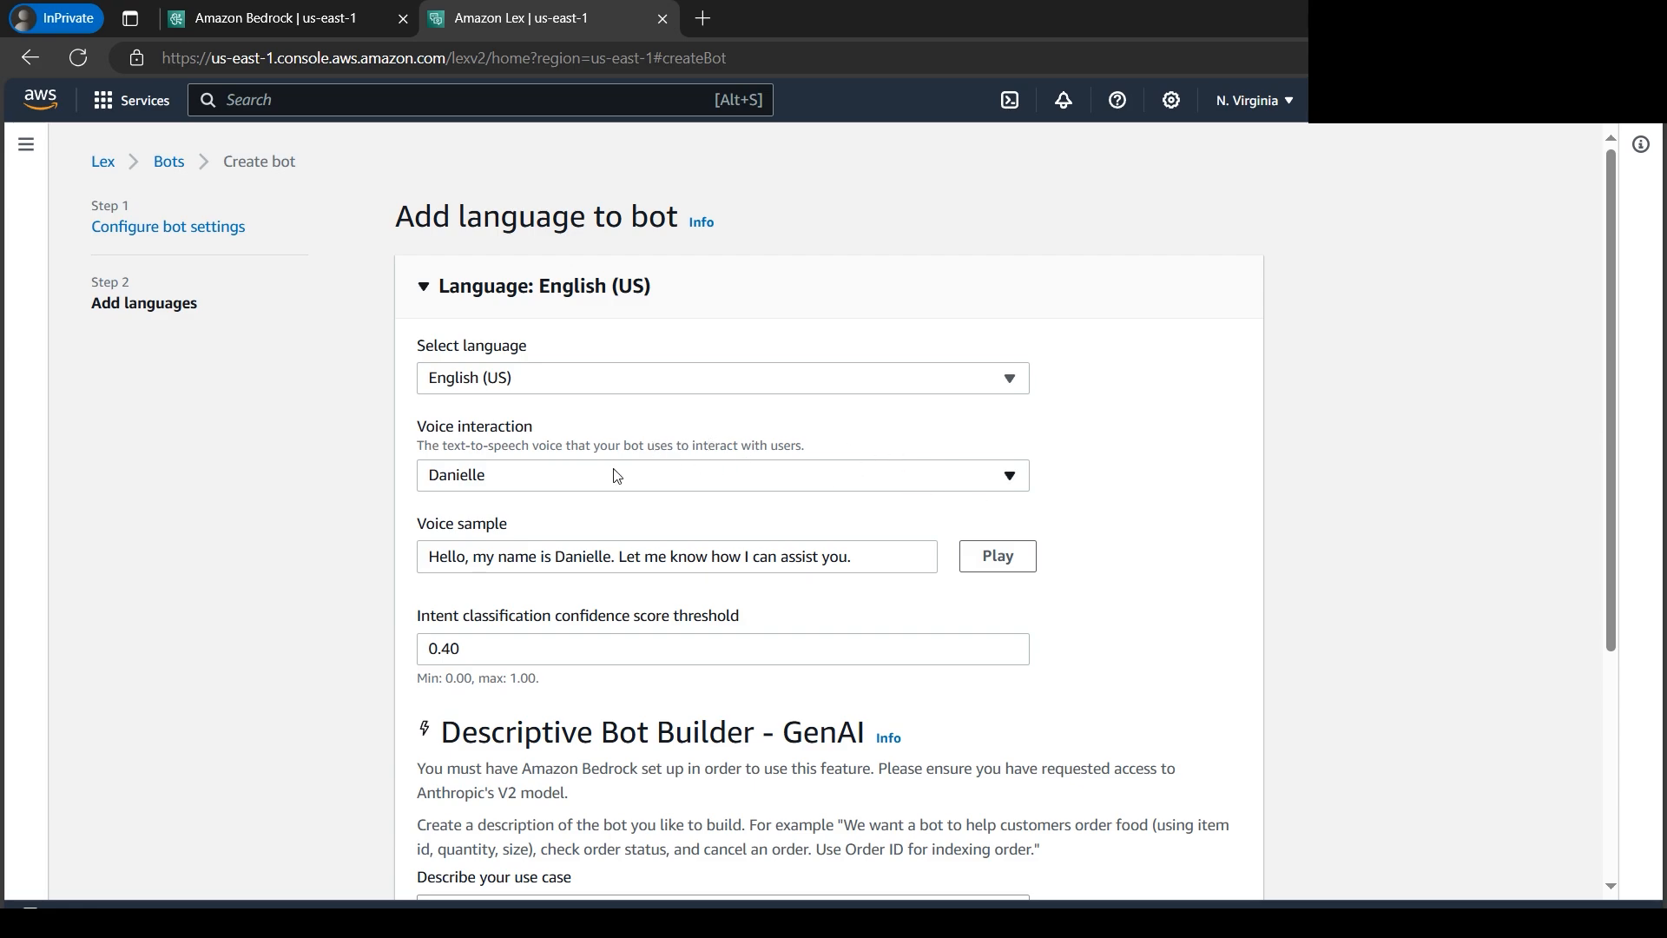
- Set the bot's voice interaction to "None. This is only a text based application"
{"action": "left_click", "coordinate": [1010, 475]}
{"action": "scroll", "coordinate": [903, 663], "scroll_direction": "down", "scroll_amount": 5}
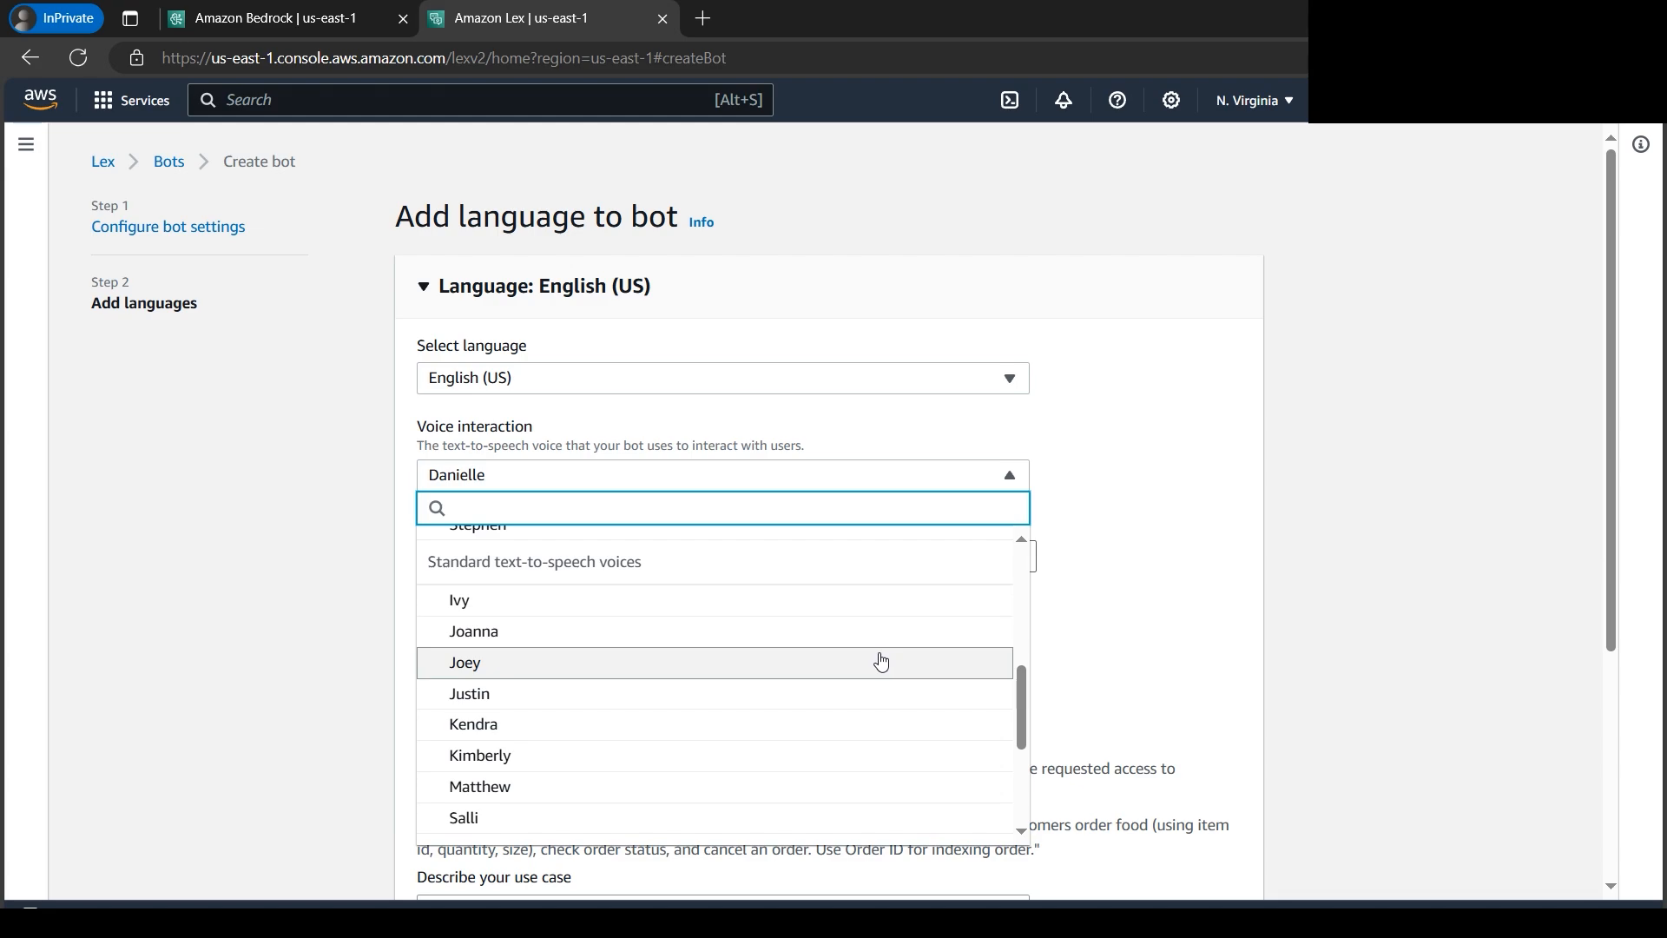
{"action": "scroll", "coordinate": [881, 663], "scroll_direction": "down", "scroll_amount": 3}
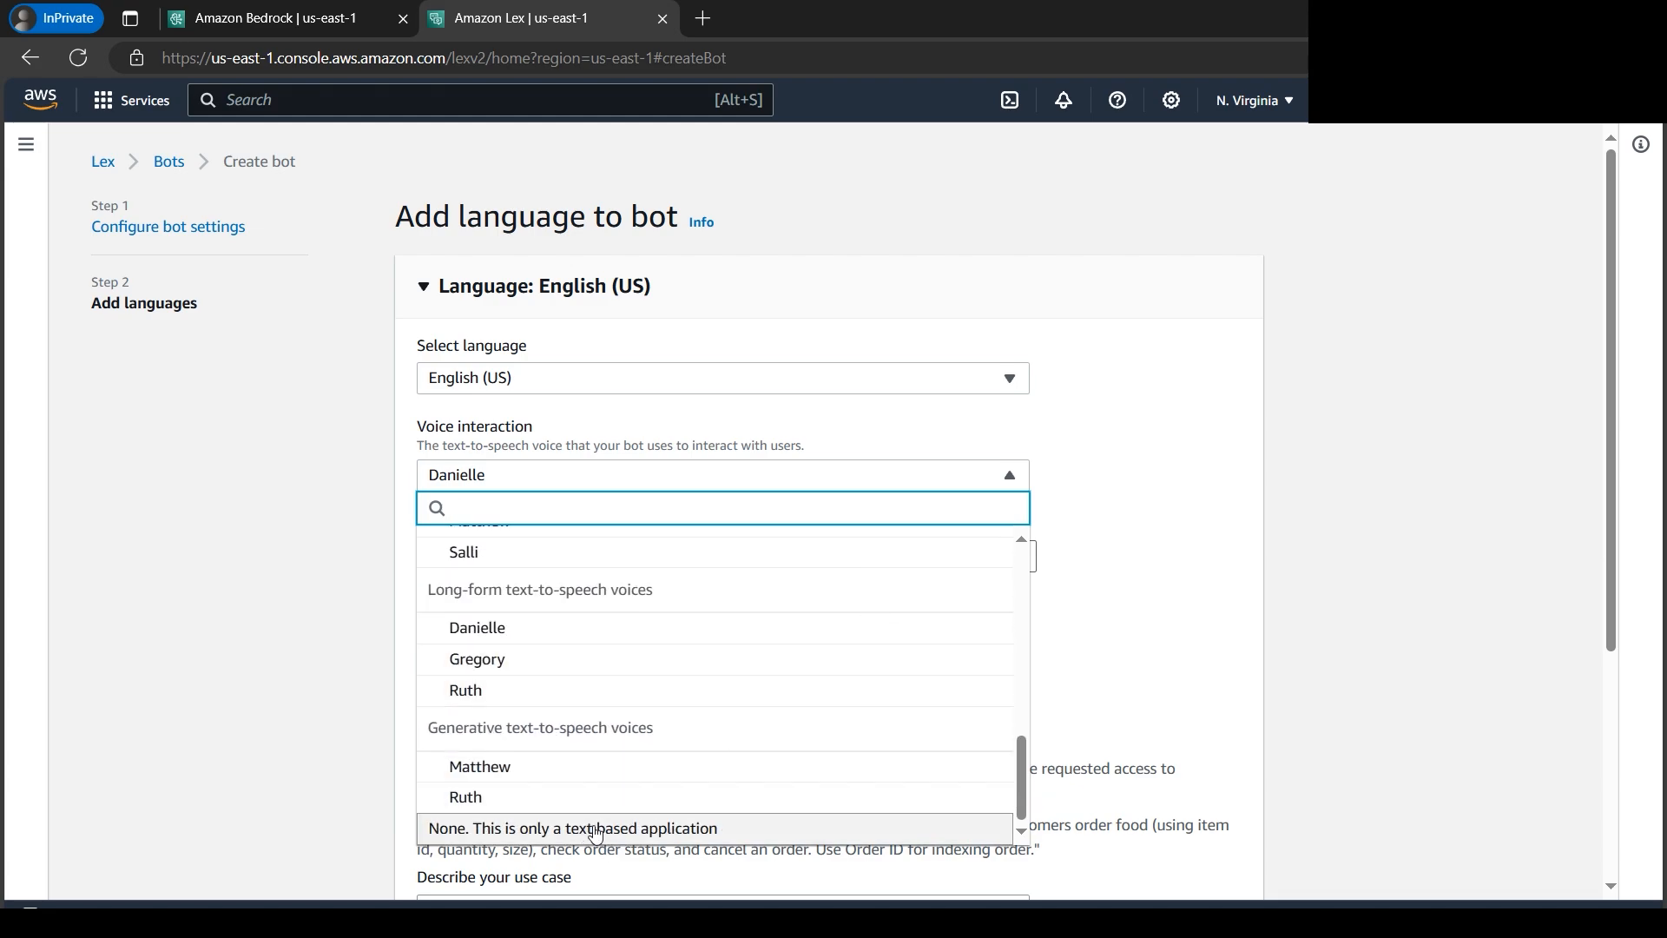
{"action": "scroll", "coordinate": [608, 647], "scroll_direction": "up", "scroll_amount": 8}
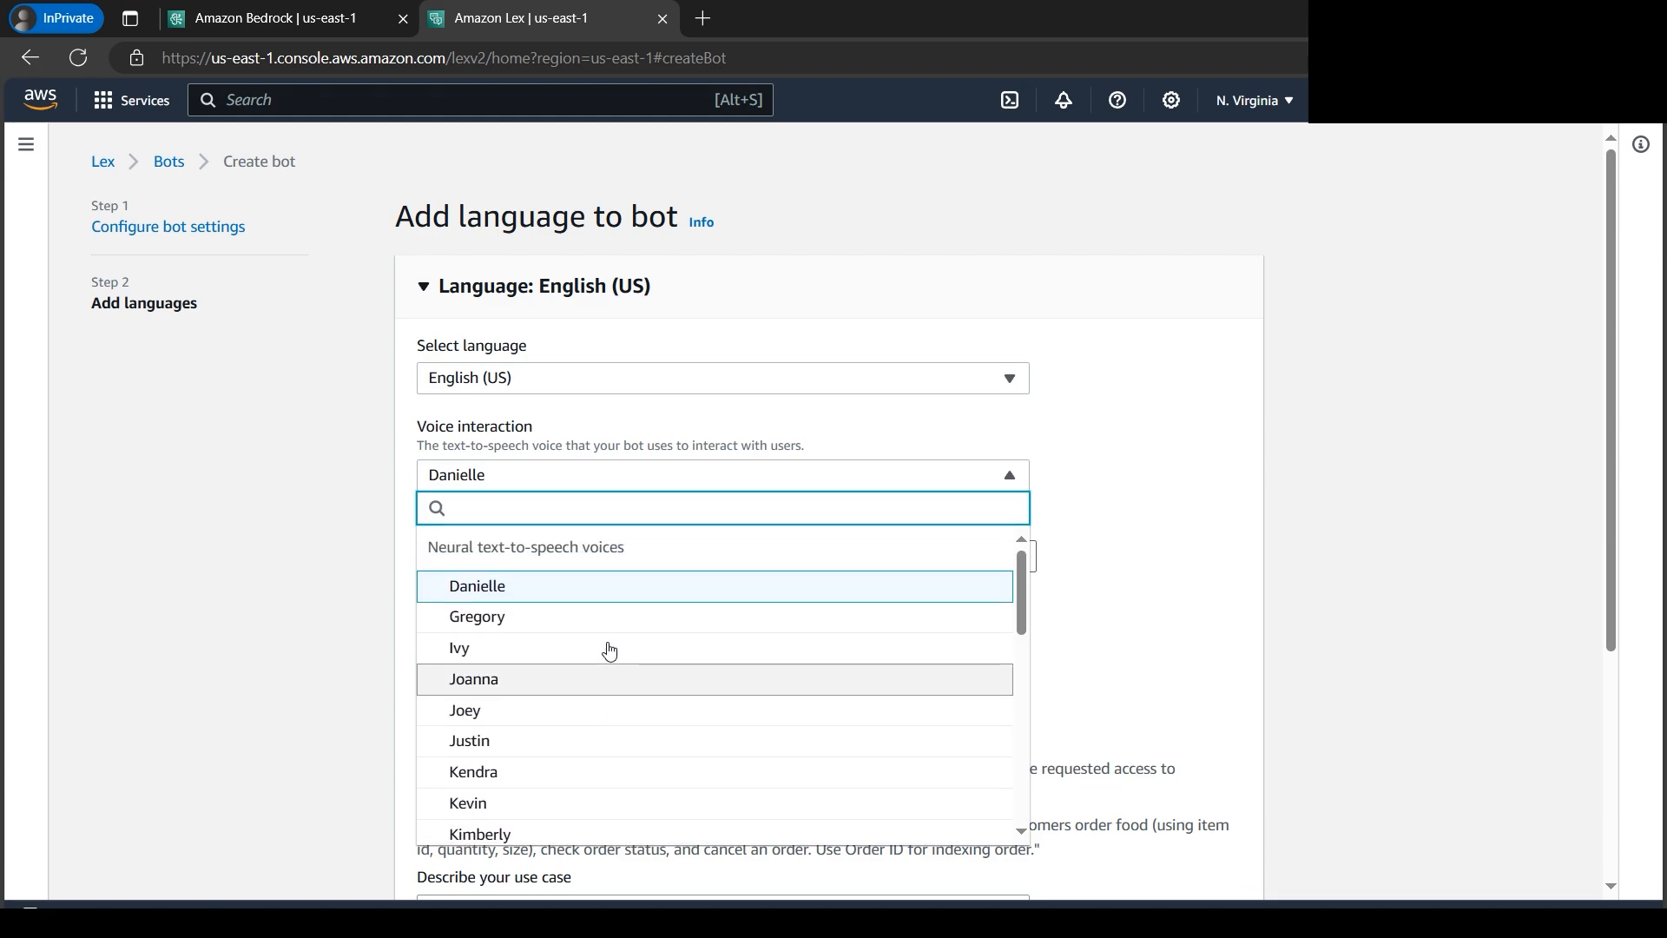
{"action": "scroll", "coordinate": [610, 651], "scroll_direction": "down", "scroll_amount": 8}
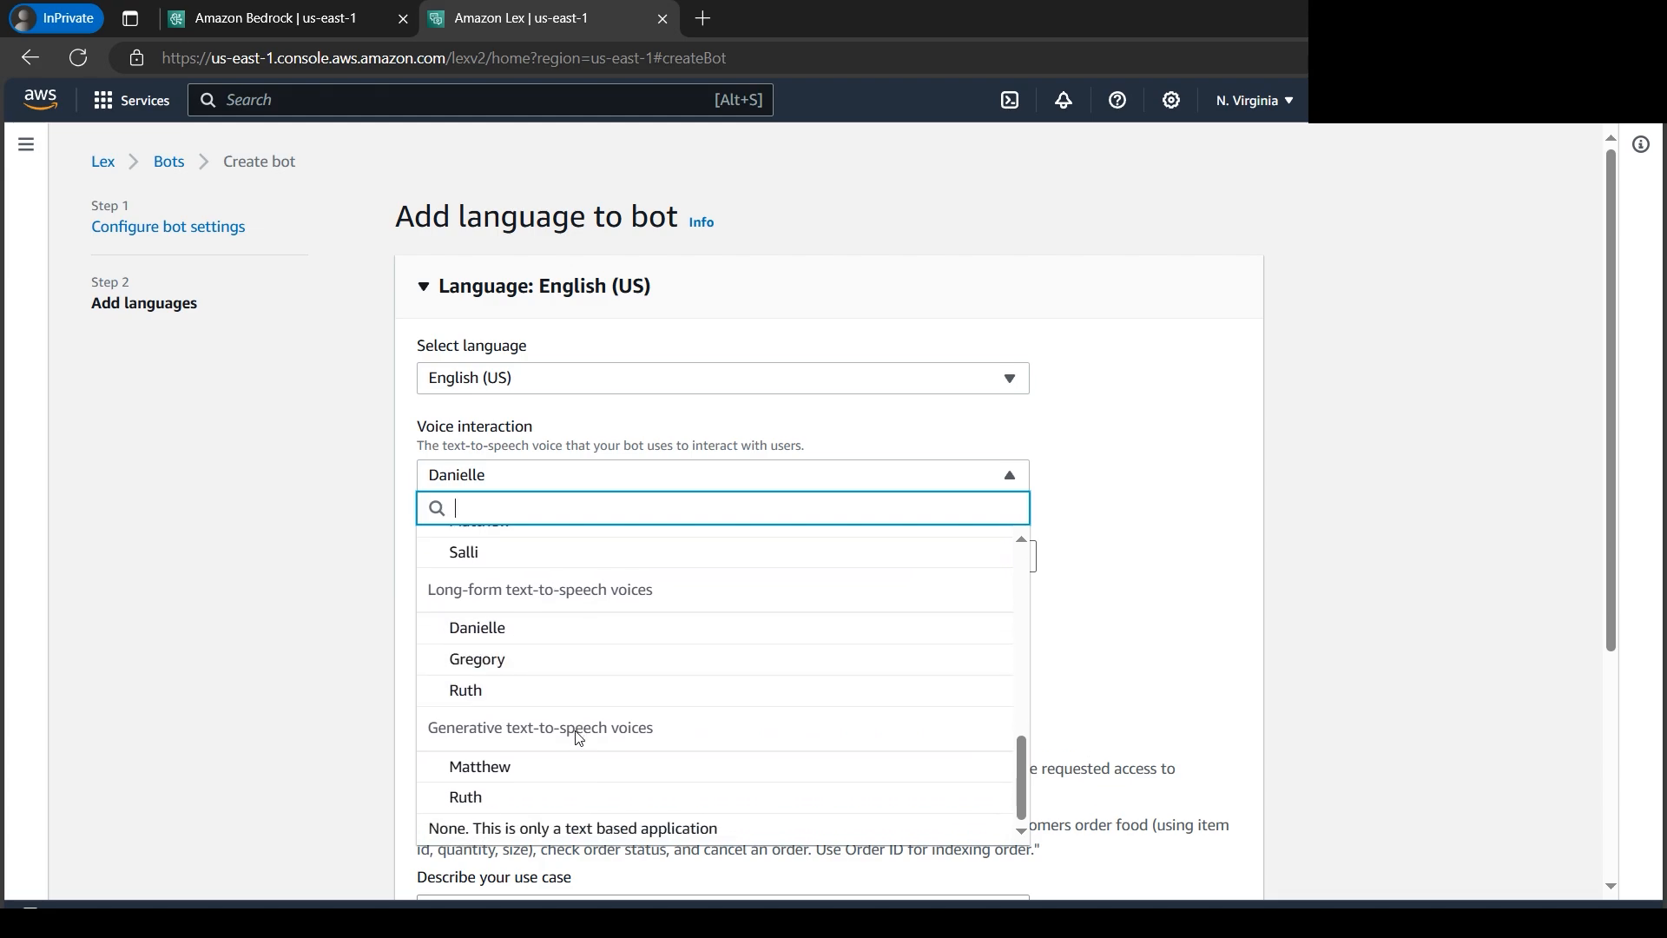
{"action": "left_click", "coordinate": [540, 829]}
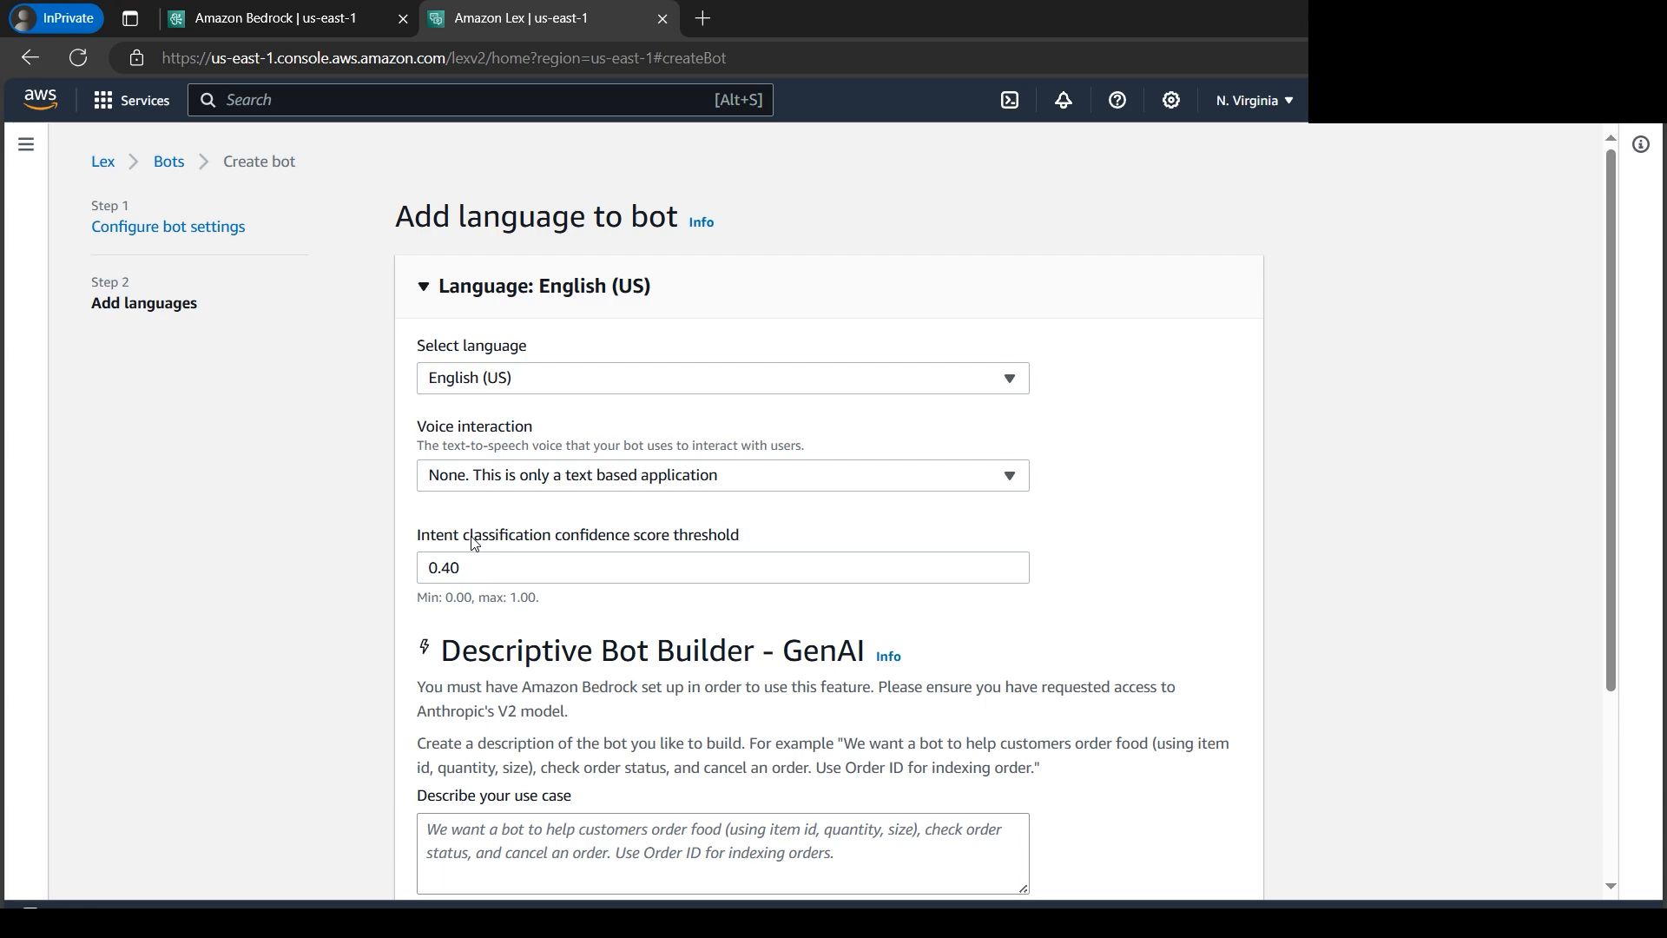
- Review the intent classification confidence score threshold and its allowed range, keeping it at 0.40
{"action": "left_click_drag", "start_coordinate": [416, 538], "coordinate": [748, 544]}
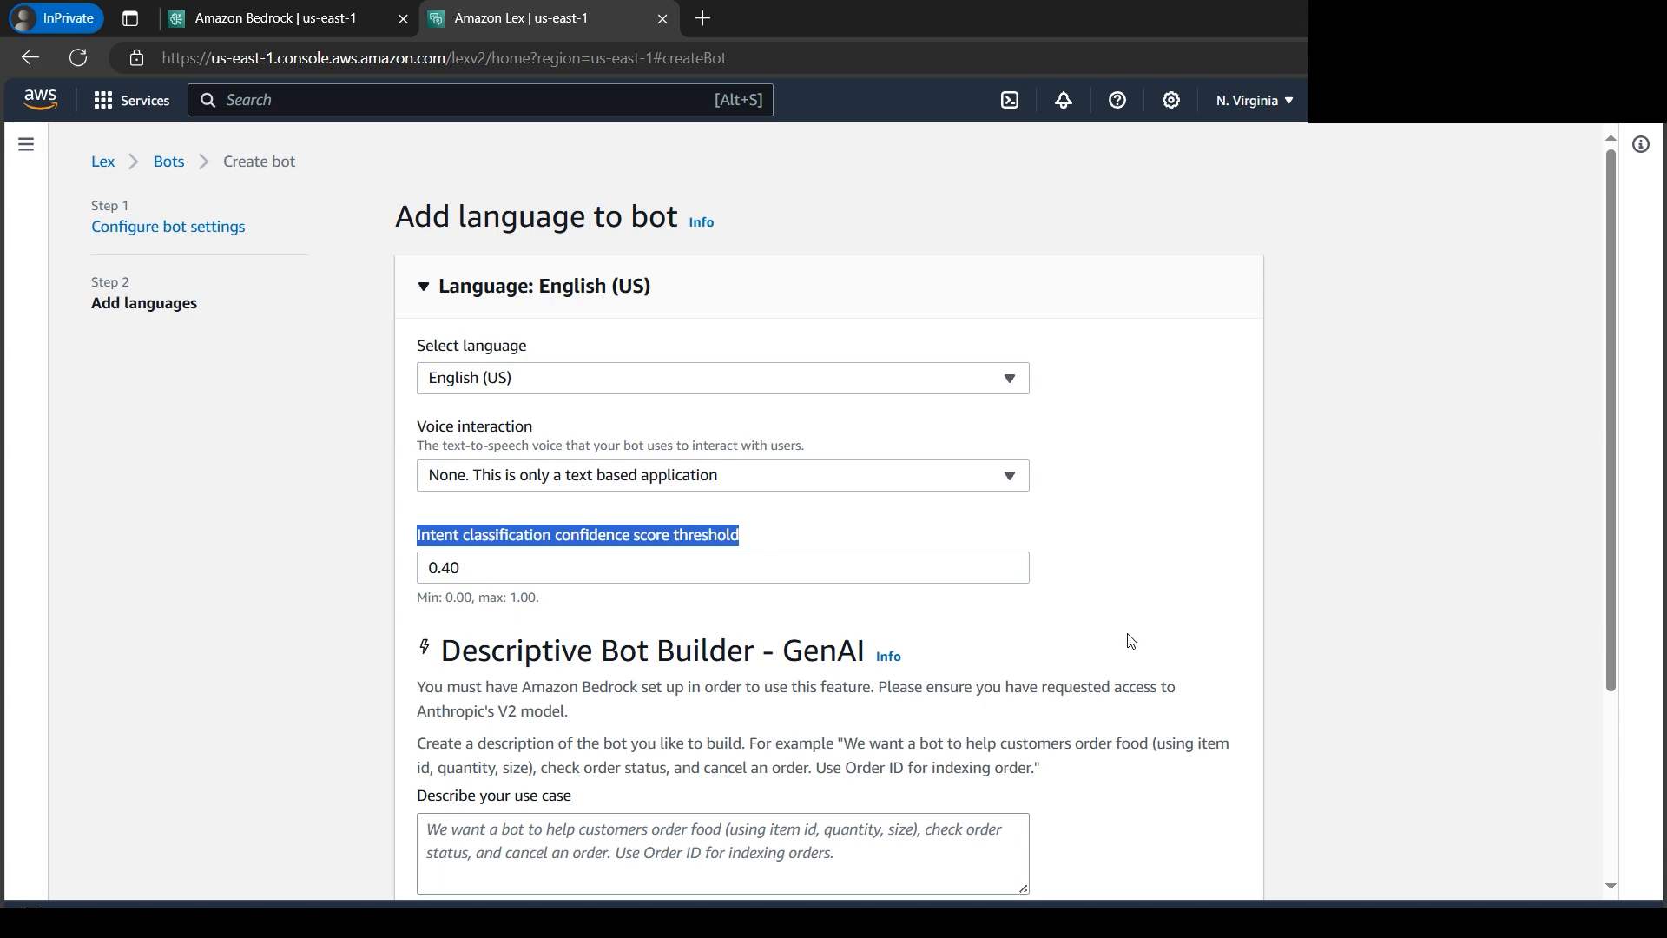
{"action": "left_click", "coordinate": [1183, 506]}
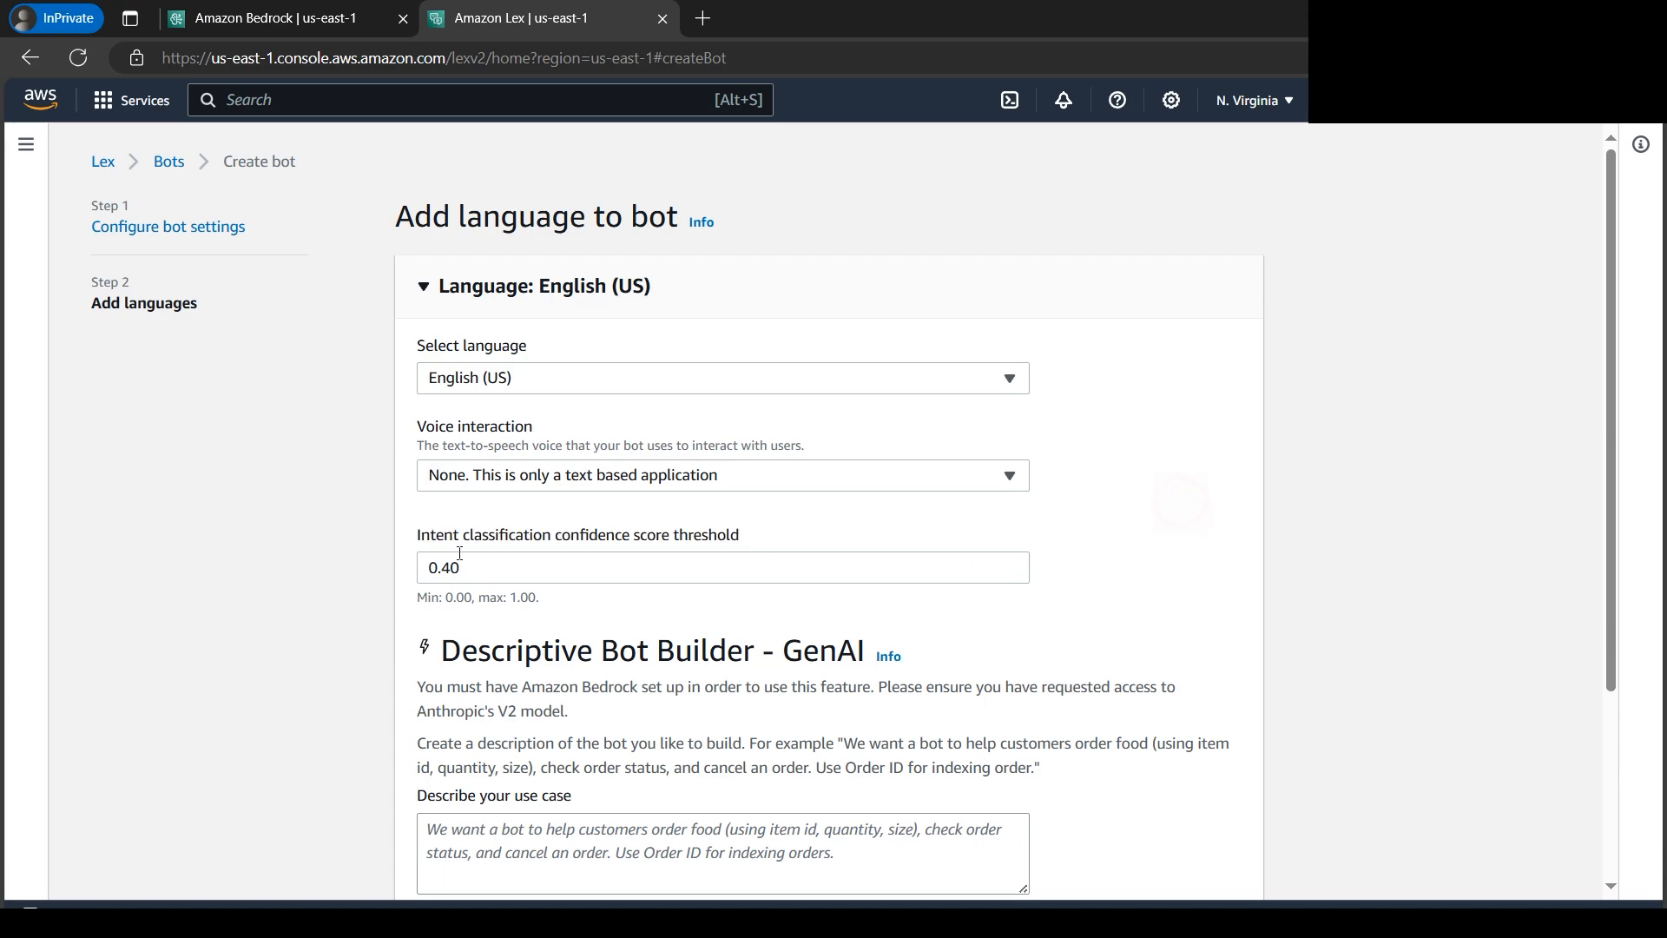
{"action": "left_click_drag", "start_coordinate": [416, 544], "coordinate": [550, 538]}
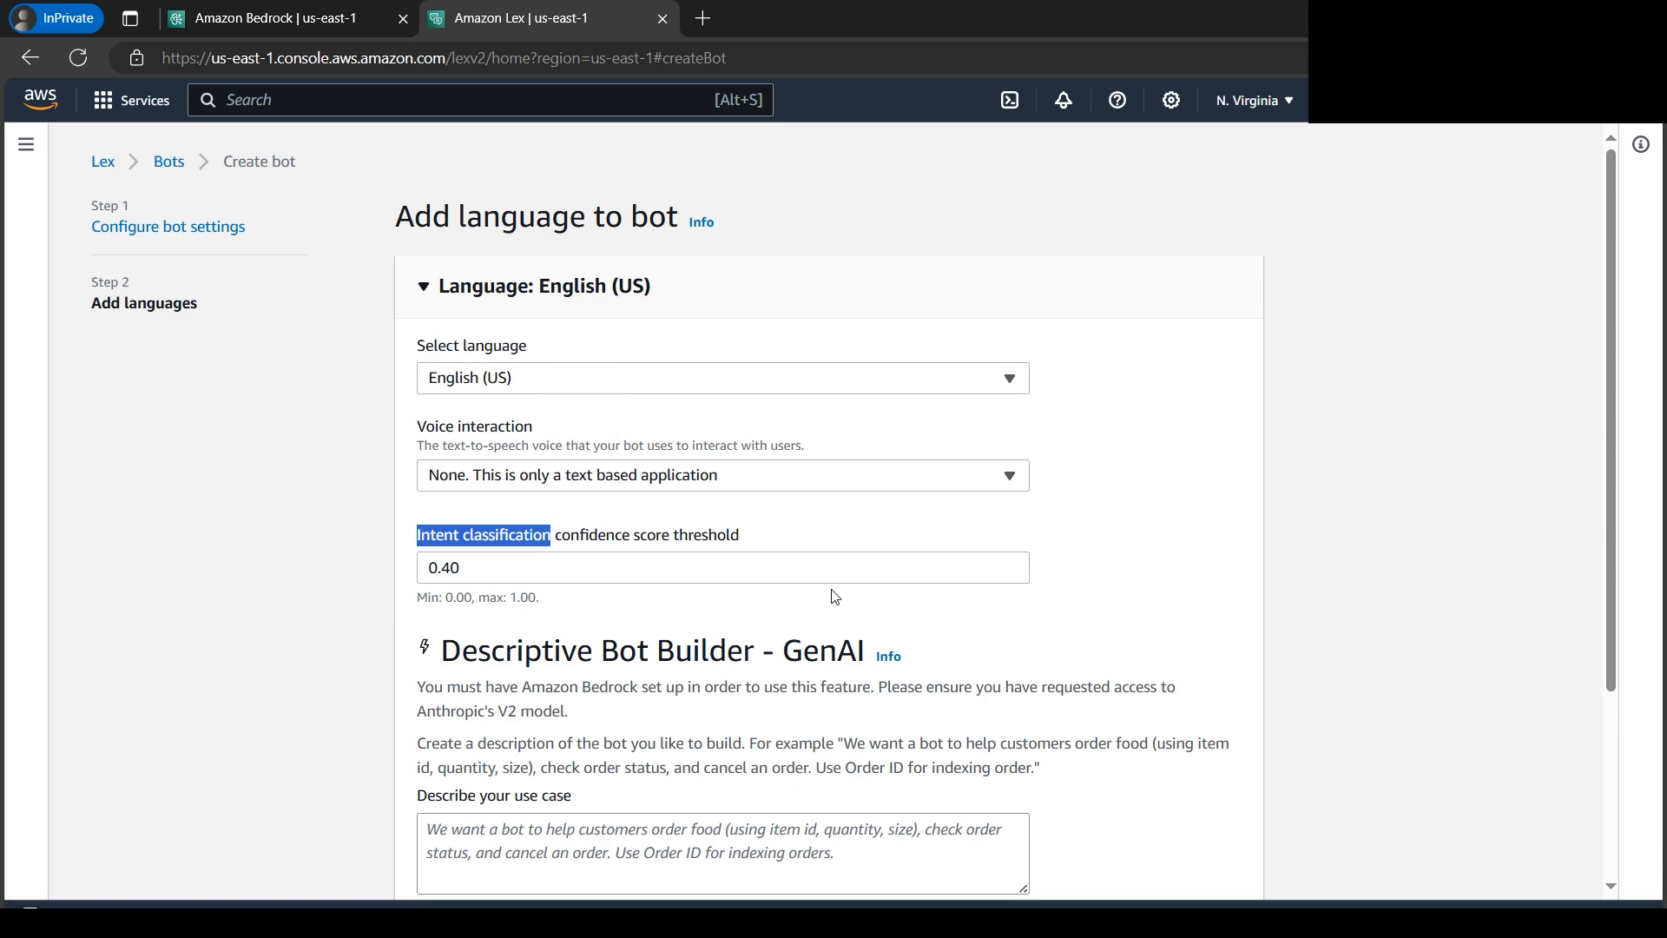
{"action": "left_click", "coordinate": [599, 539]}
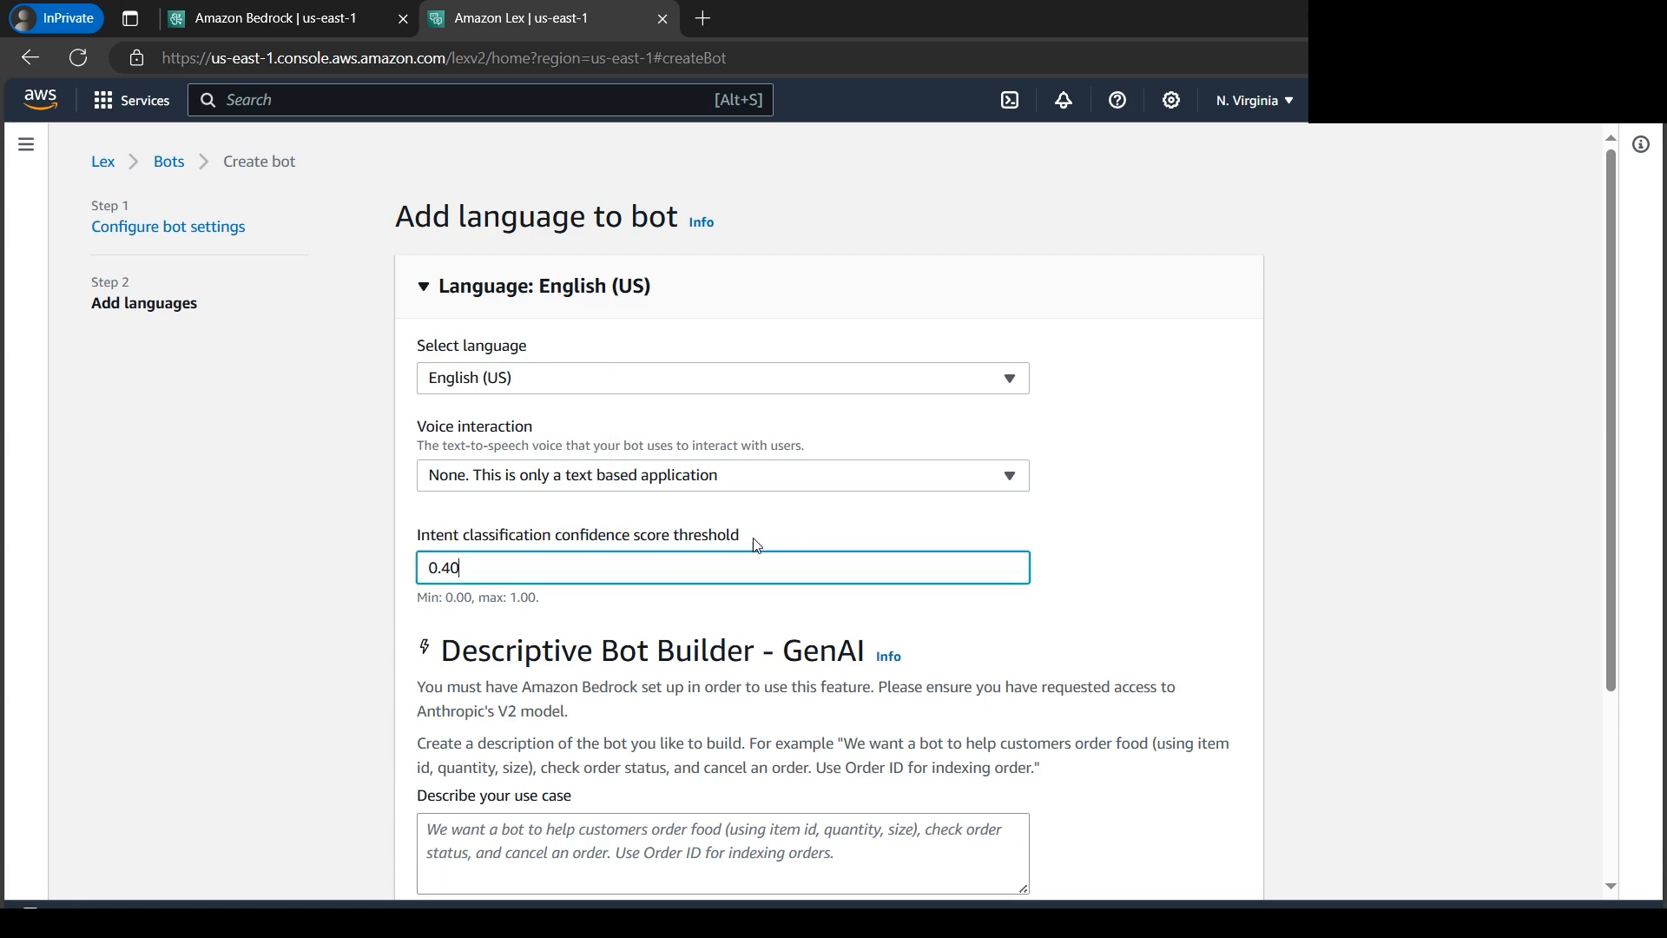
{"action": "left_click_drag", "start_coordinate": [743, 538], "coordinate": [477, 545]}
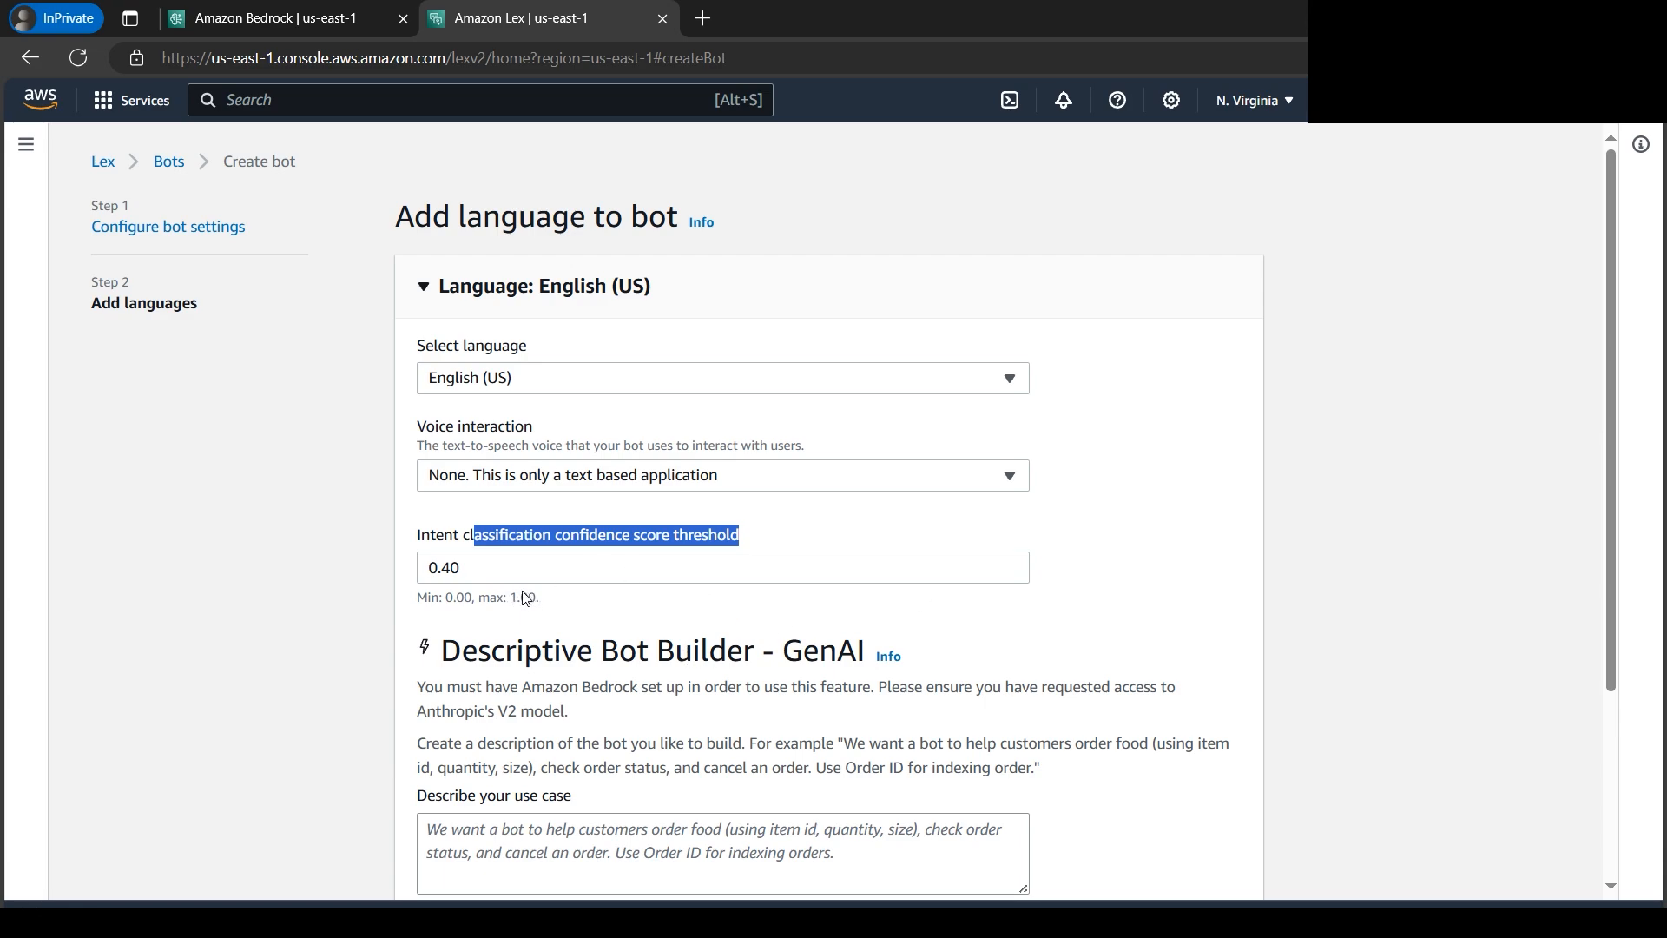
{"action": "left_click_drag", "start_coordinate": [439, 599], "coordinate": [538, 600]}
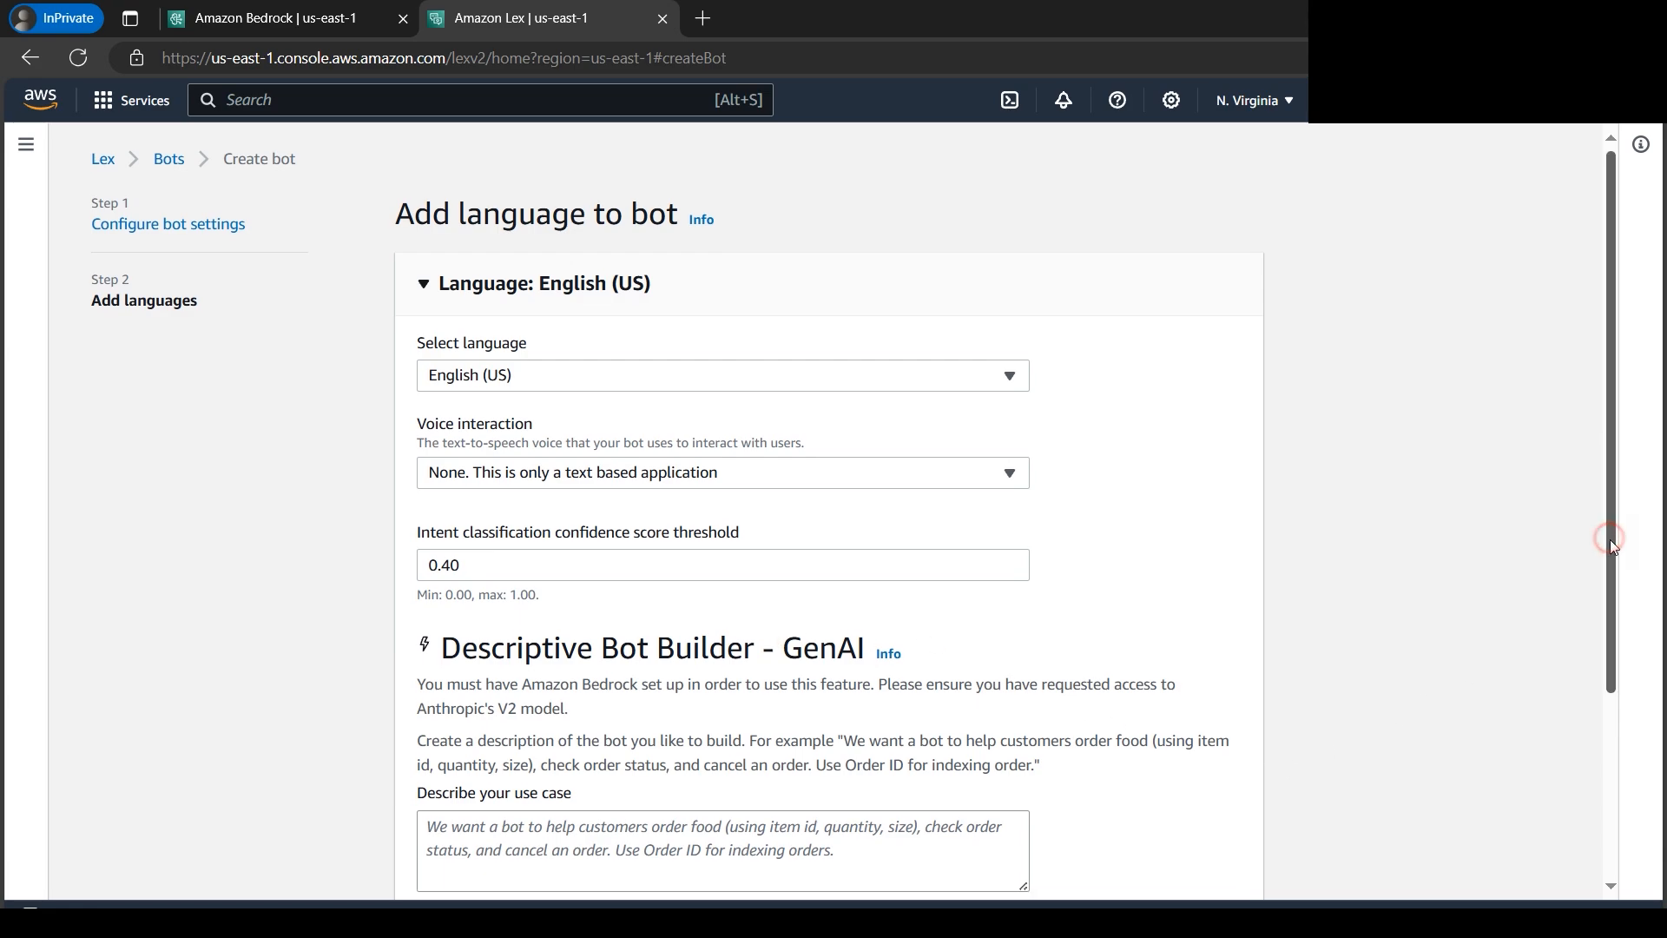
- Examine the Descriptive Bot Builder - GenAI section and its use case description field
{"action": "left_click_drag", "start_coordinate": [1609, 545], "coordinate": [1611, 673]}
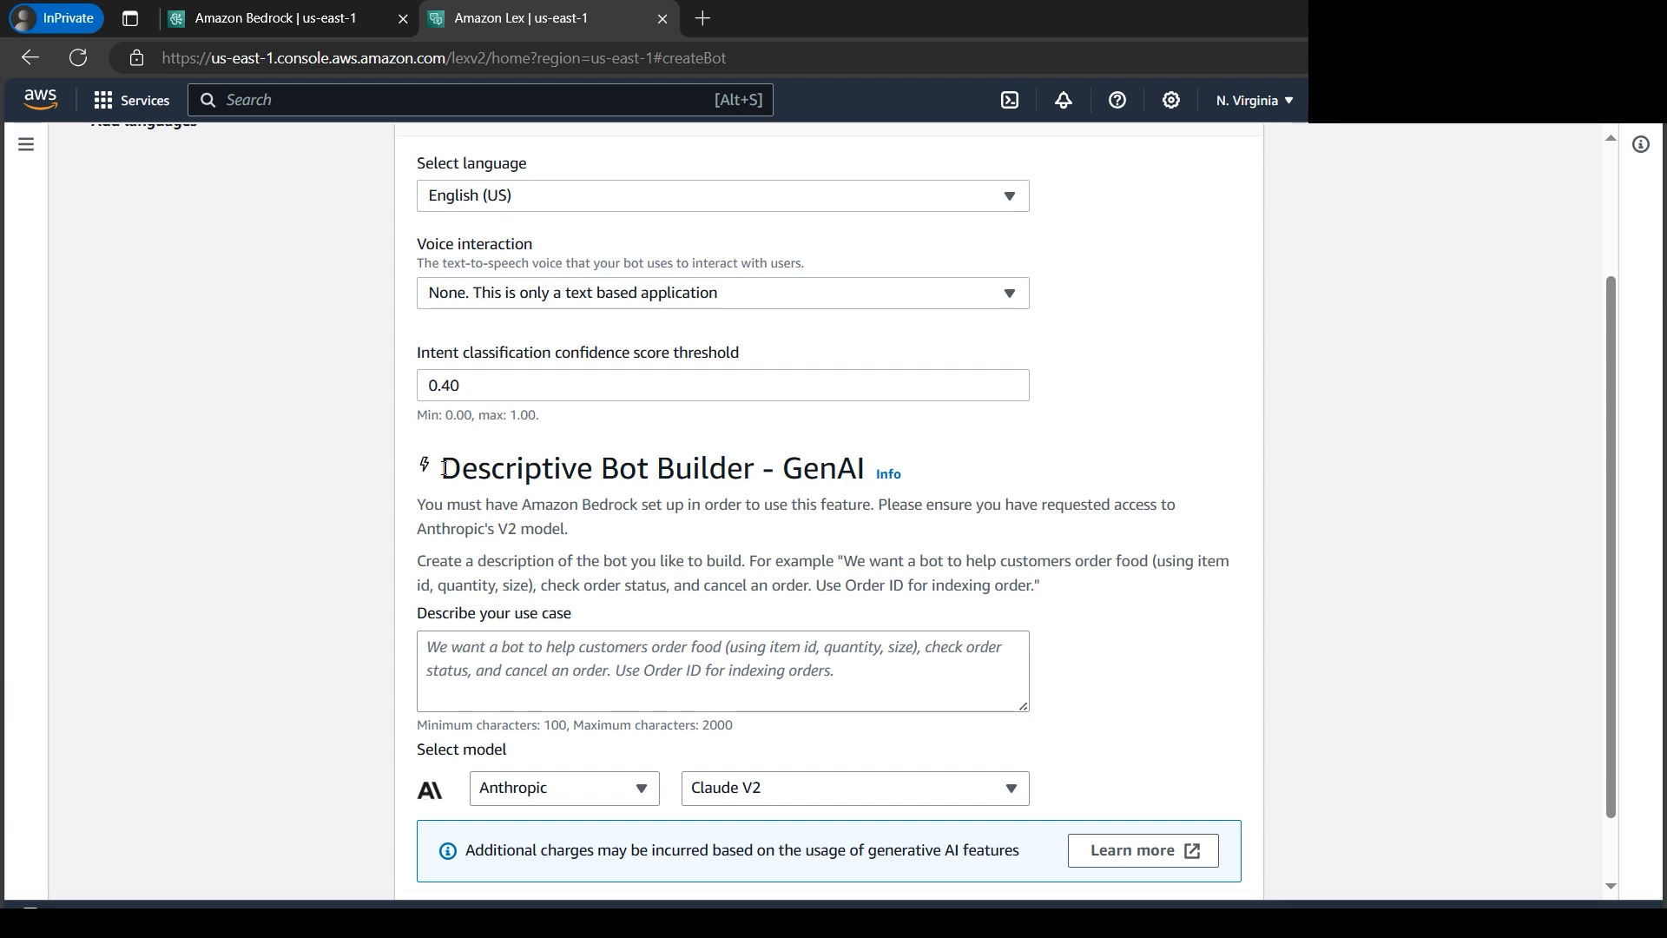
{"action": "left_click_drag", "start_coordinate": [444, 469], "coordinate": [868, 482]}
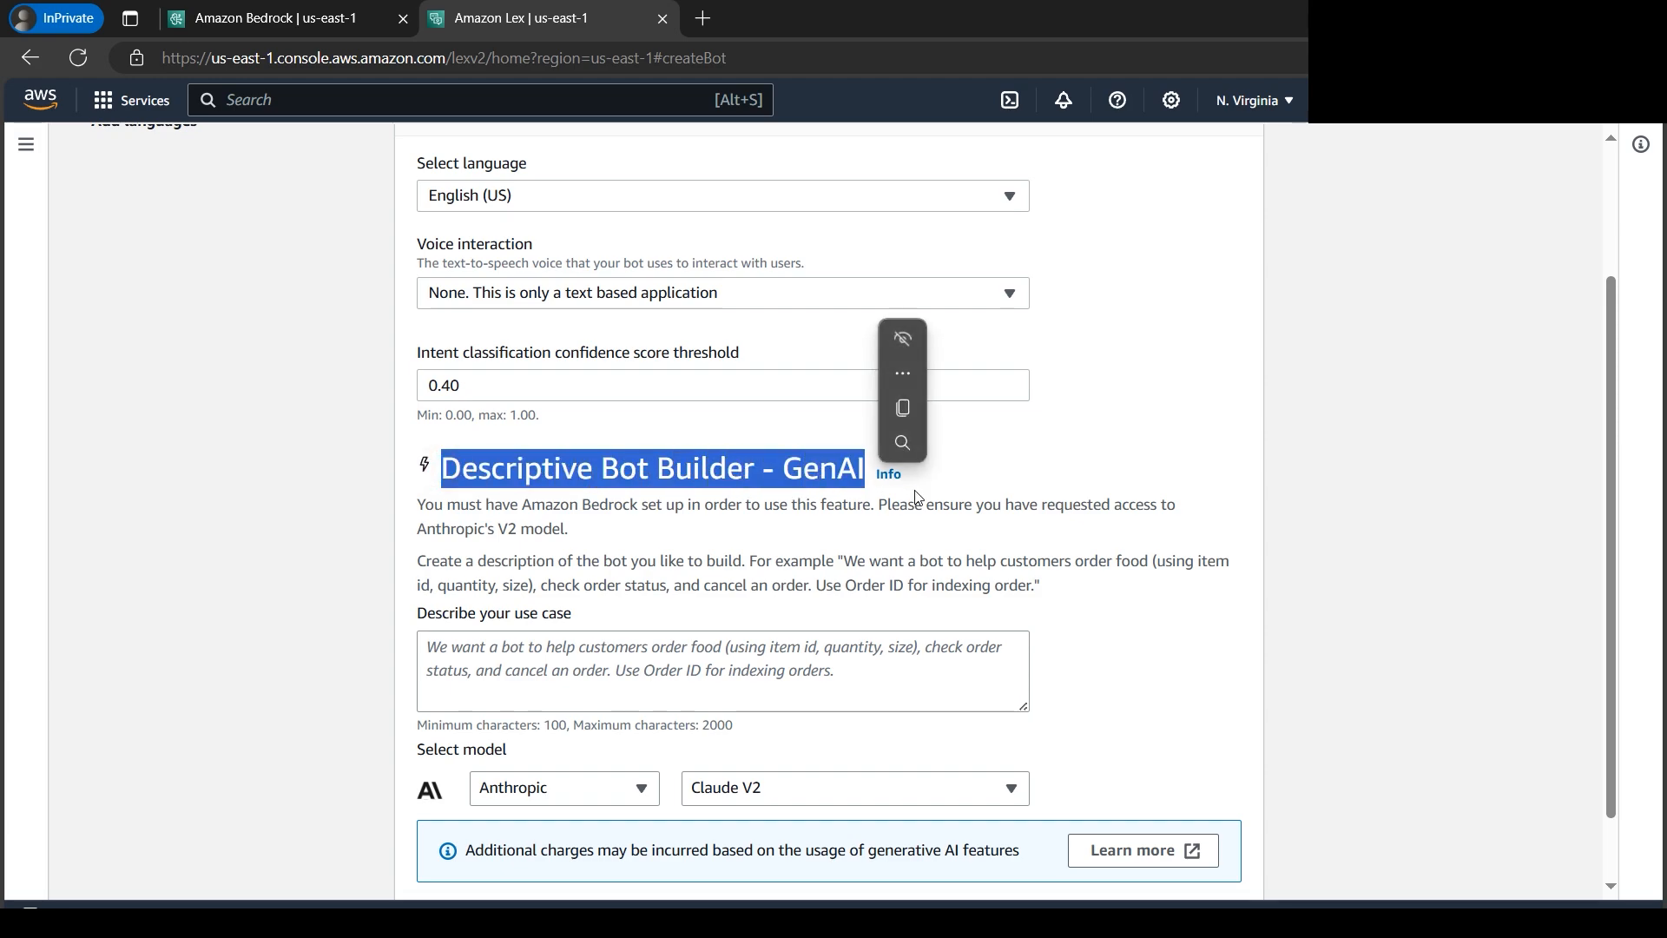
{"action": "left_click", "coordinate": [1461, 457]}
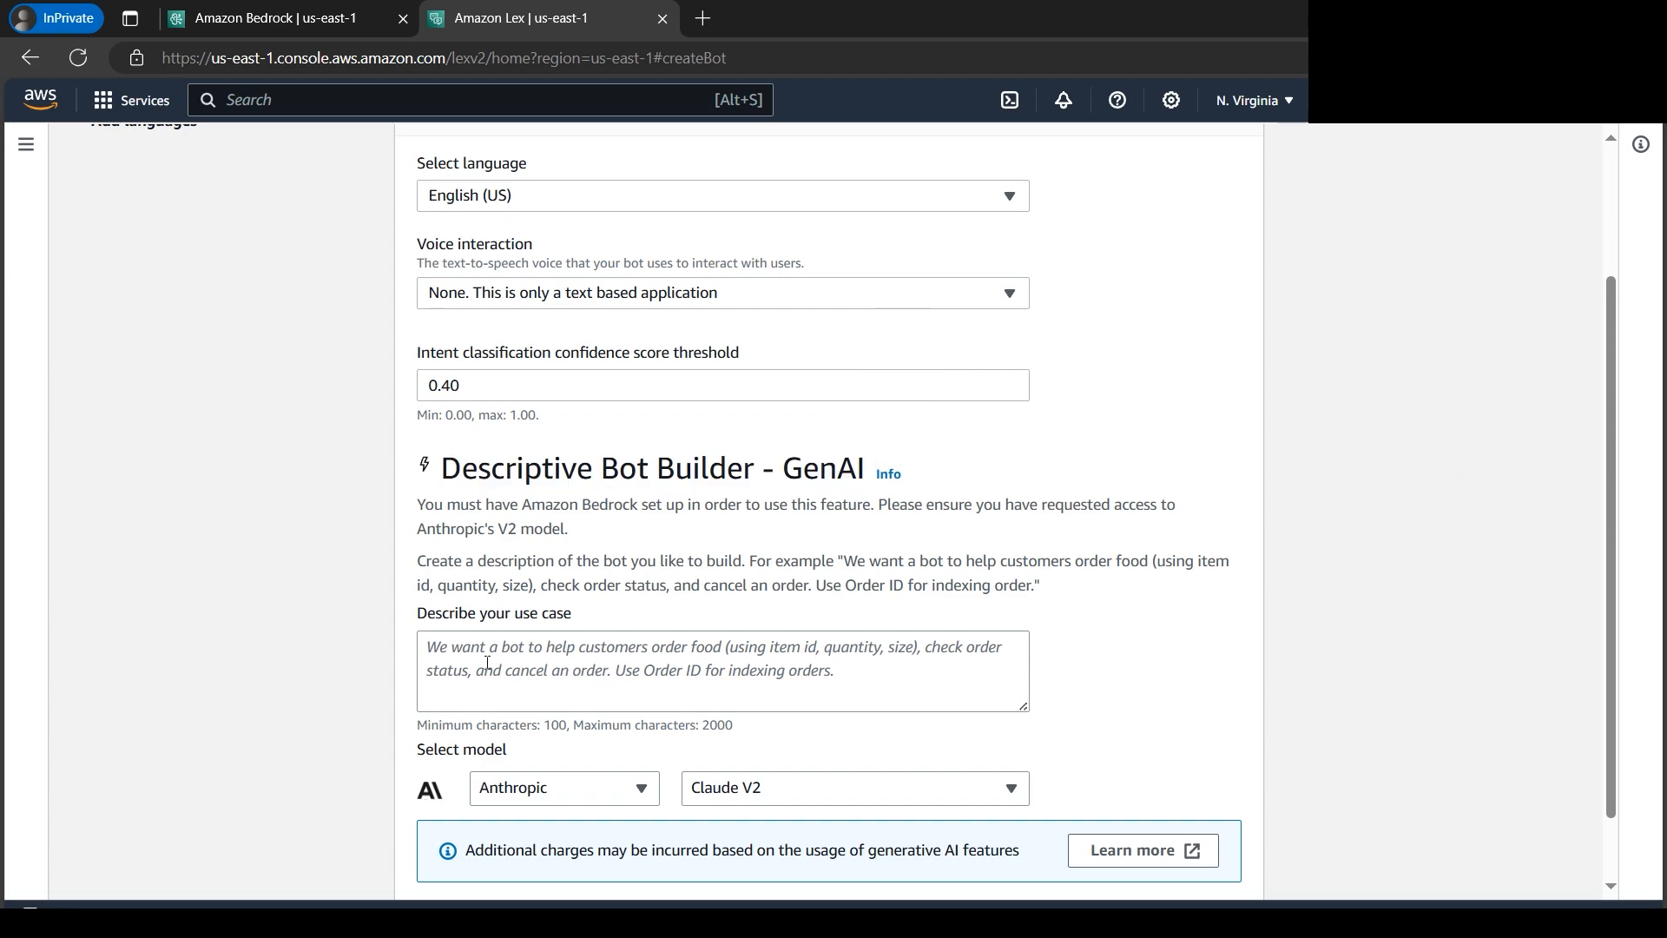
{"action": "left_click_drag", "start_coordinate": [417, 613], "coordinate": [580, 622]}
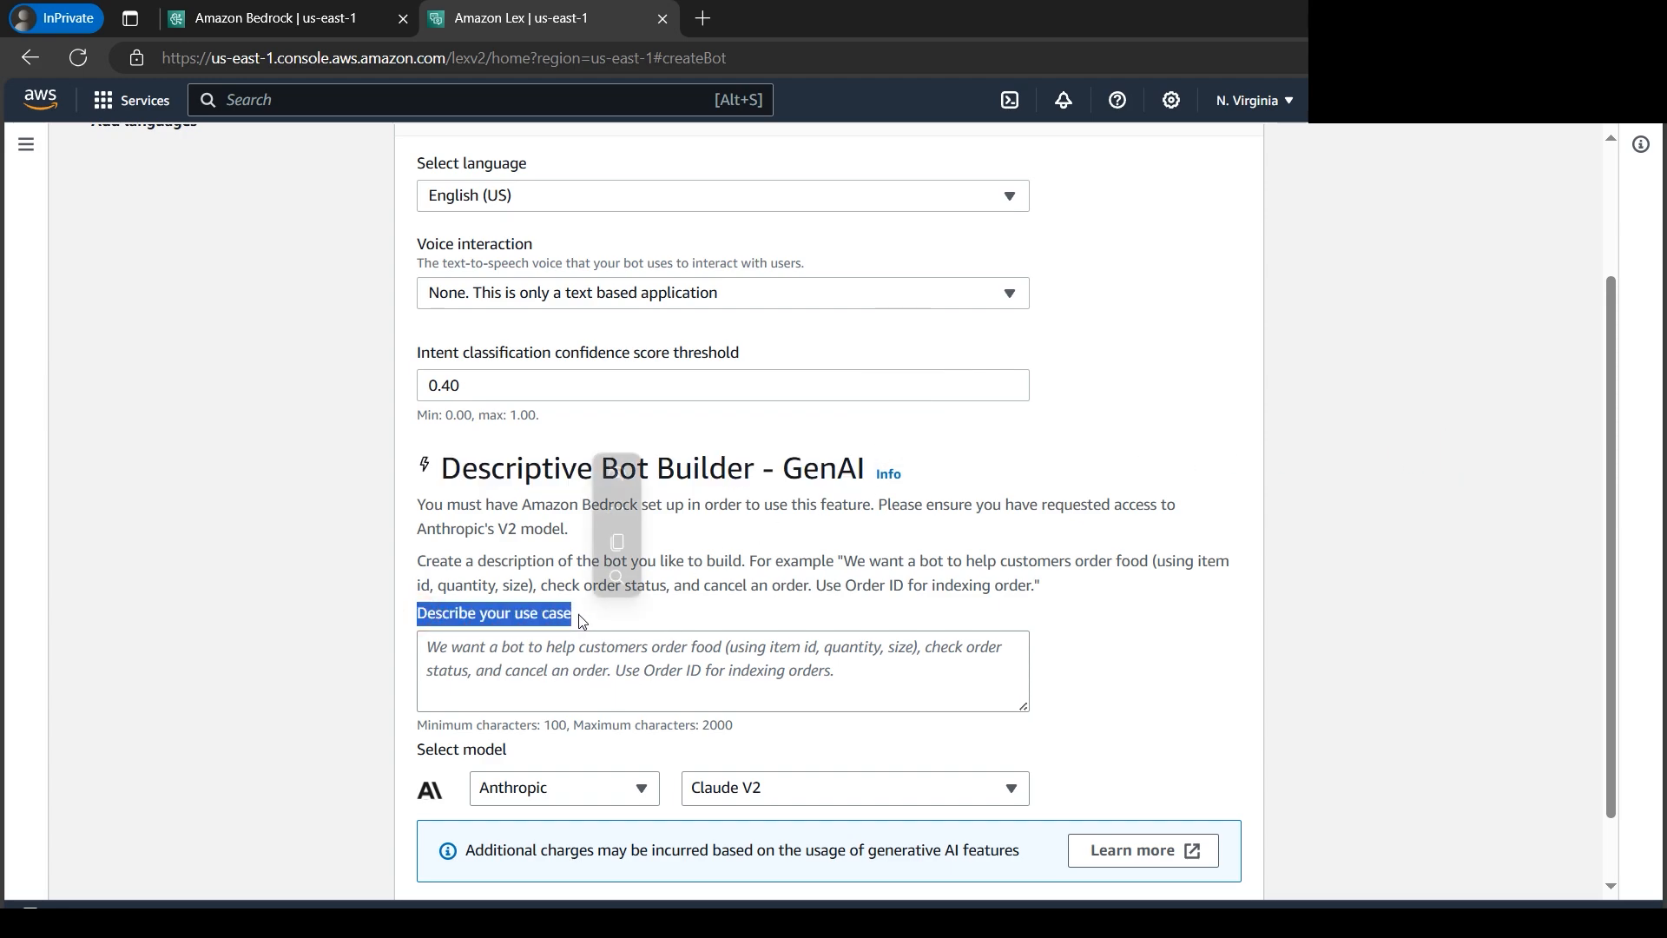
{"action": "left_click", "coordinate": [558, 656]}
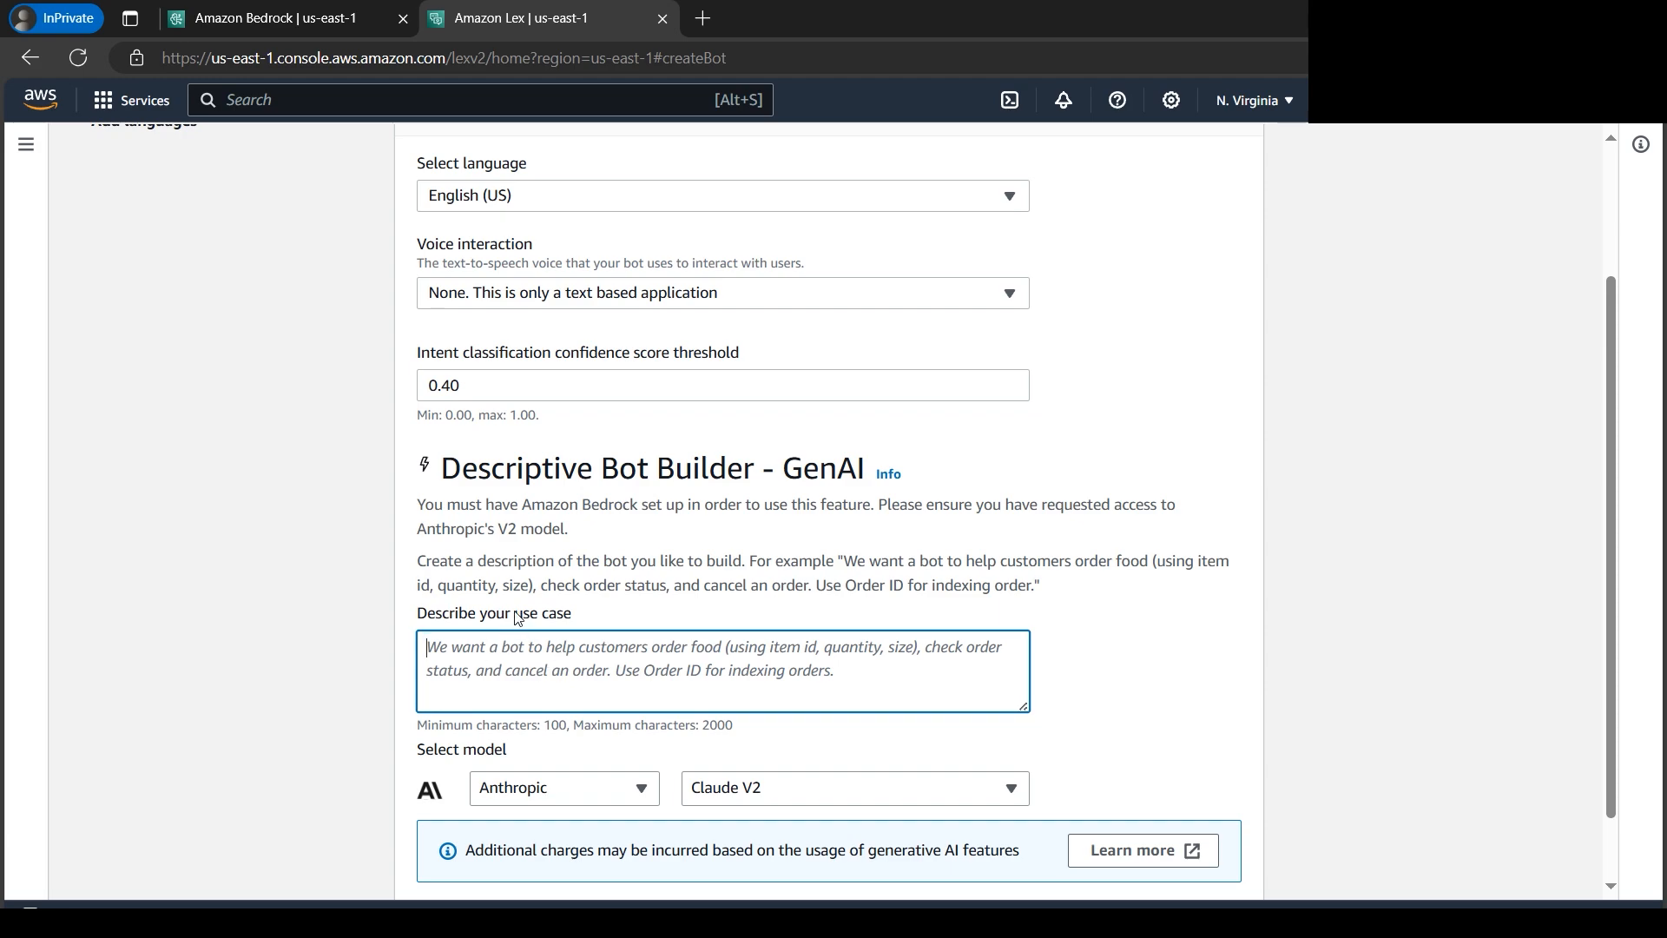
{"action": "left_click_drag", "start_coordinate": [415, 614], "coordinate": [580, 618]}
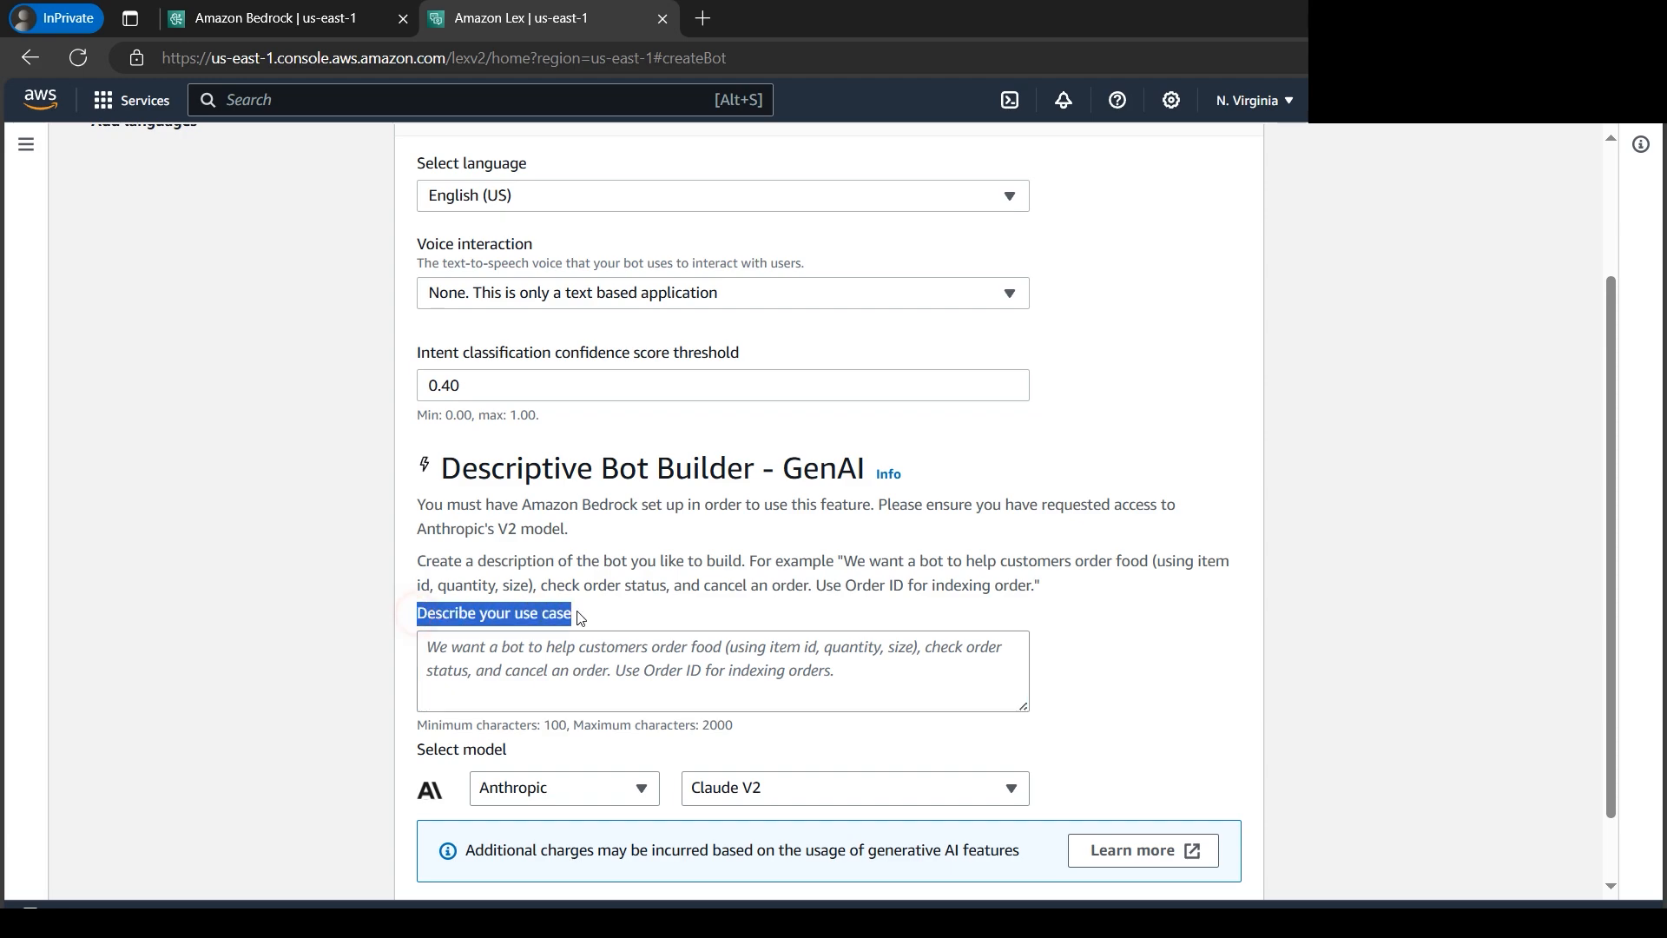
{"action": "left_click", "coordinate": [628, 664]}
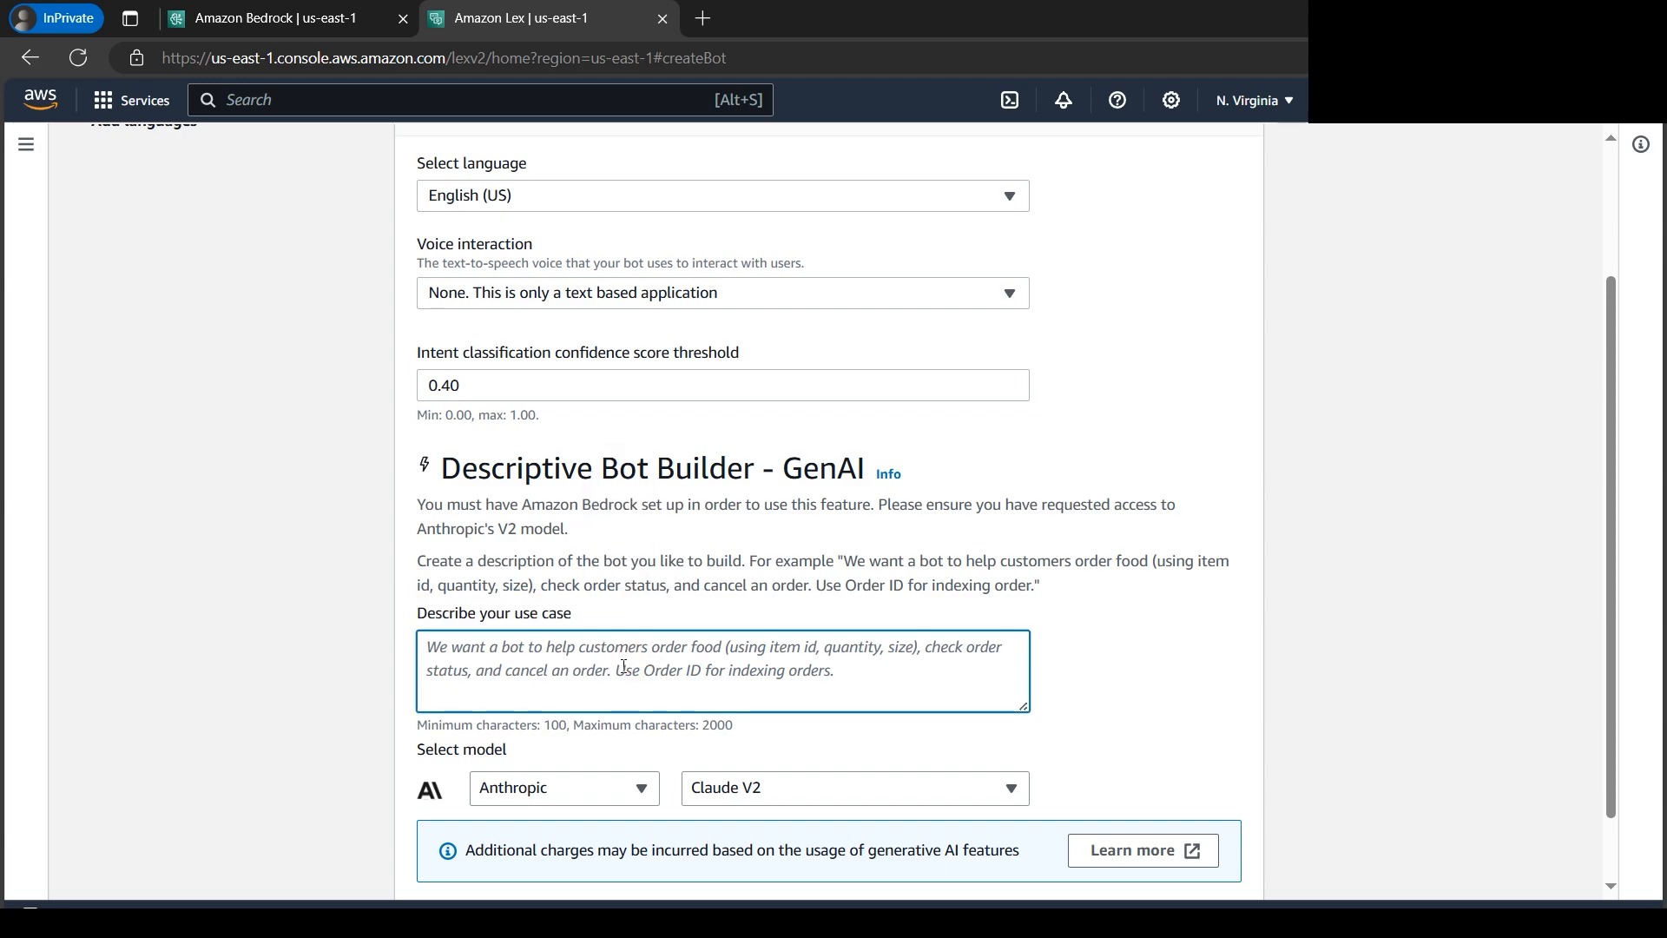
- Switch to the Sample Chat Bots document in Word and copy the paragraph under "Hotel Booking Chat Bot"
{"action": "left_click", "coordinate": [564, 912]}
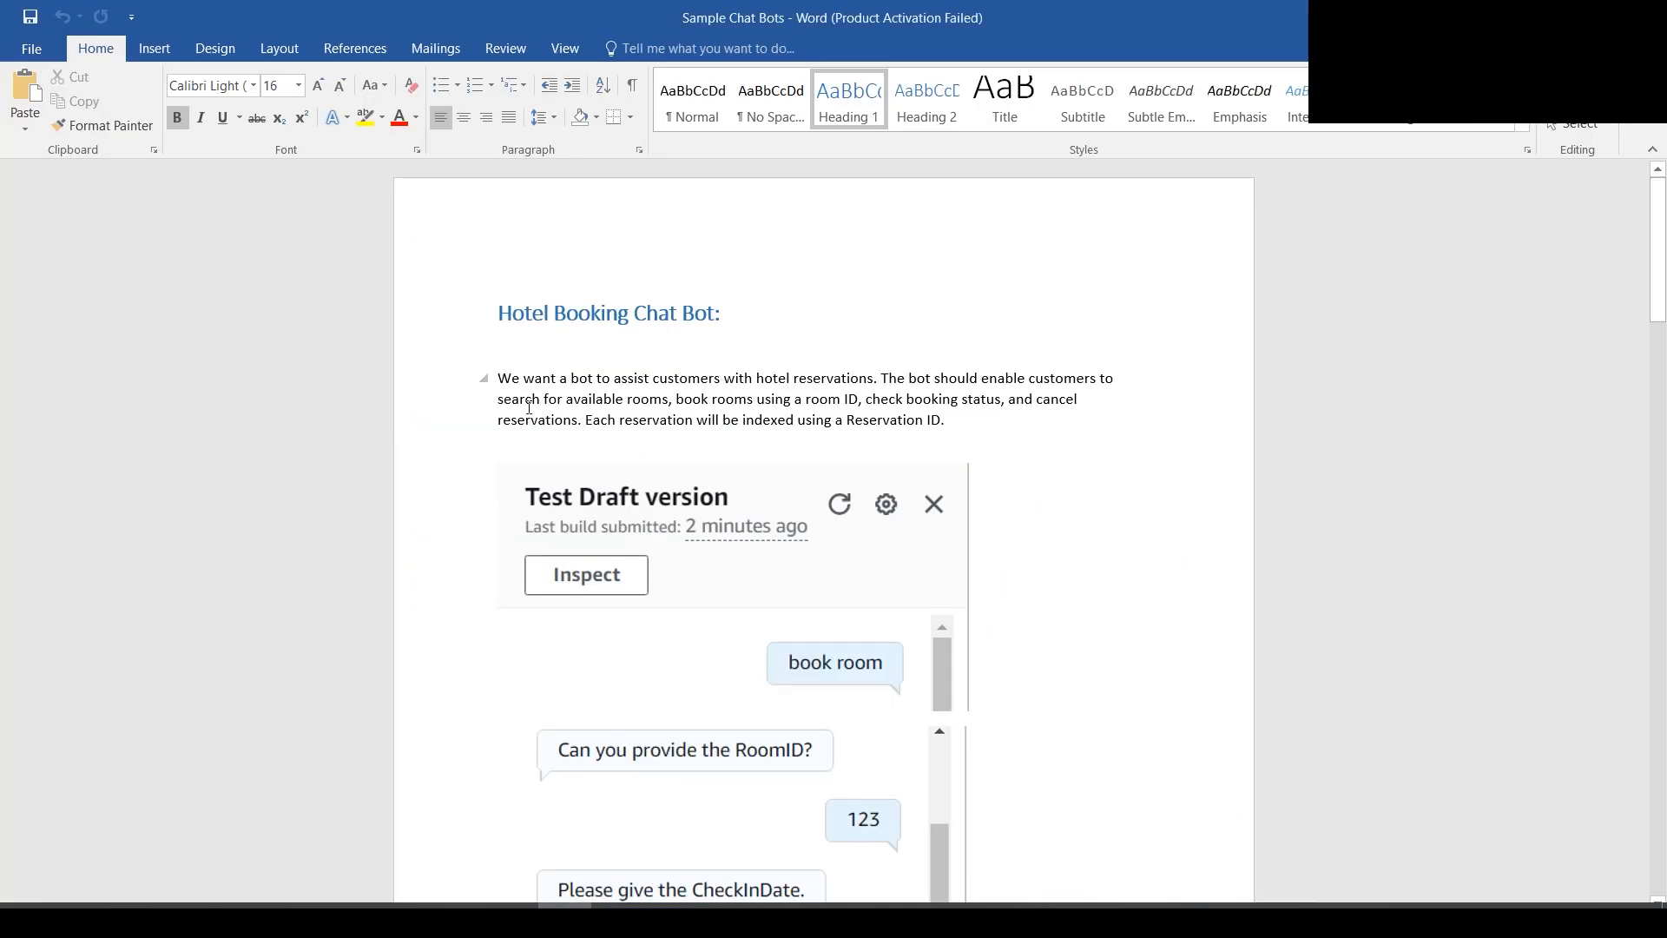
{"action": "left_click_drag", "start_coordinate": [497, 376], "coordinate": [954, 421]}
{"action": "right_click", "coordinate": [850, 400]}
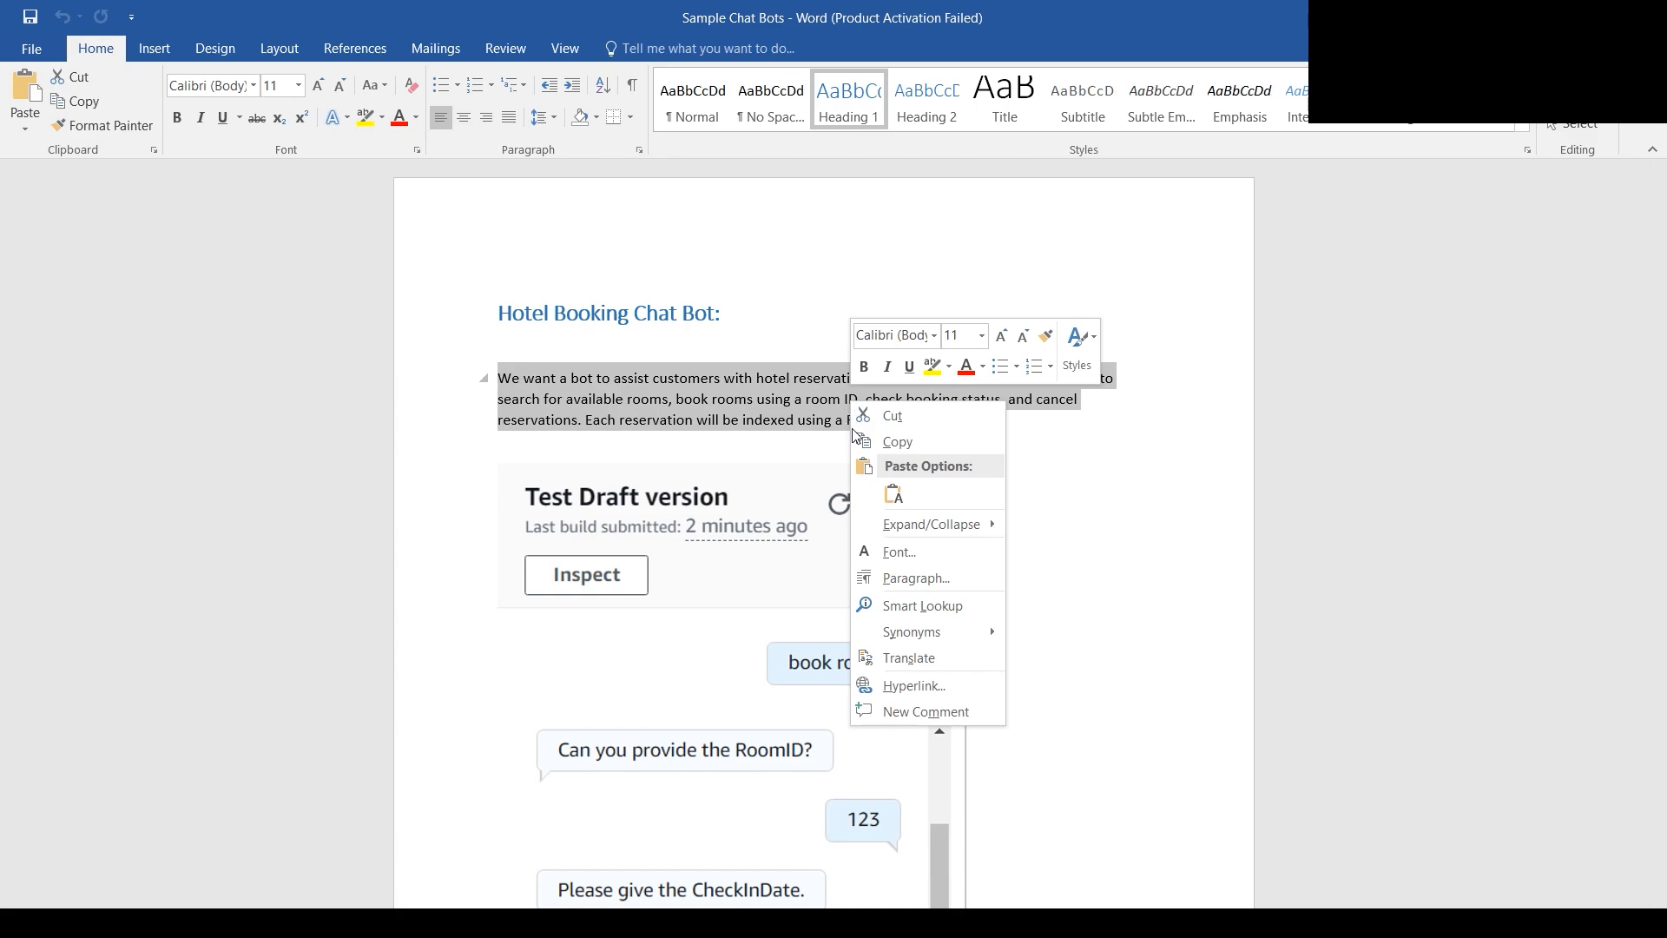
{"action": "left_click", "coordinate": [877, 442]}
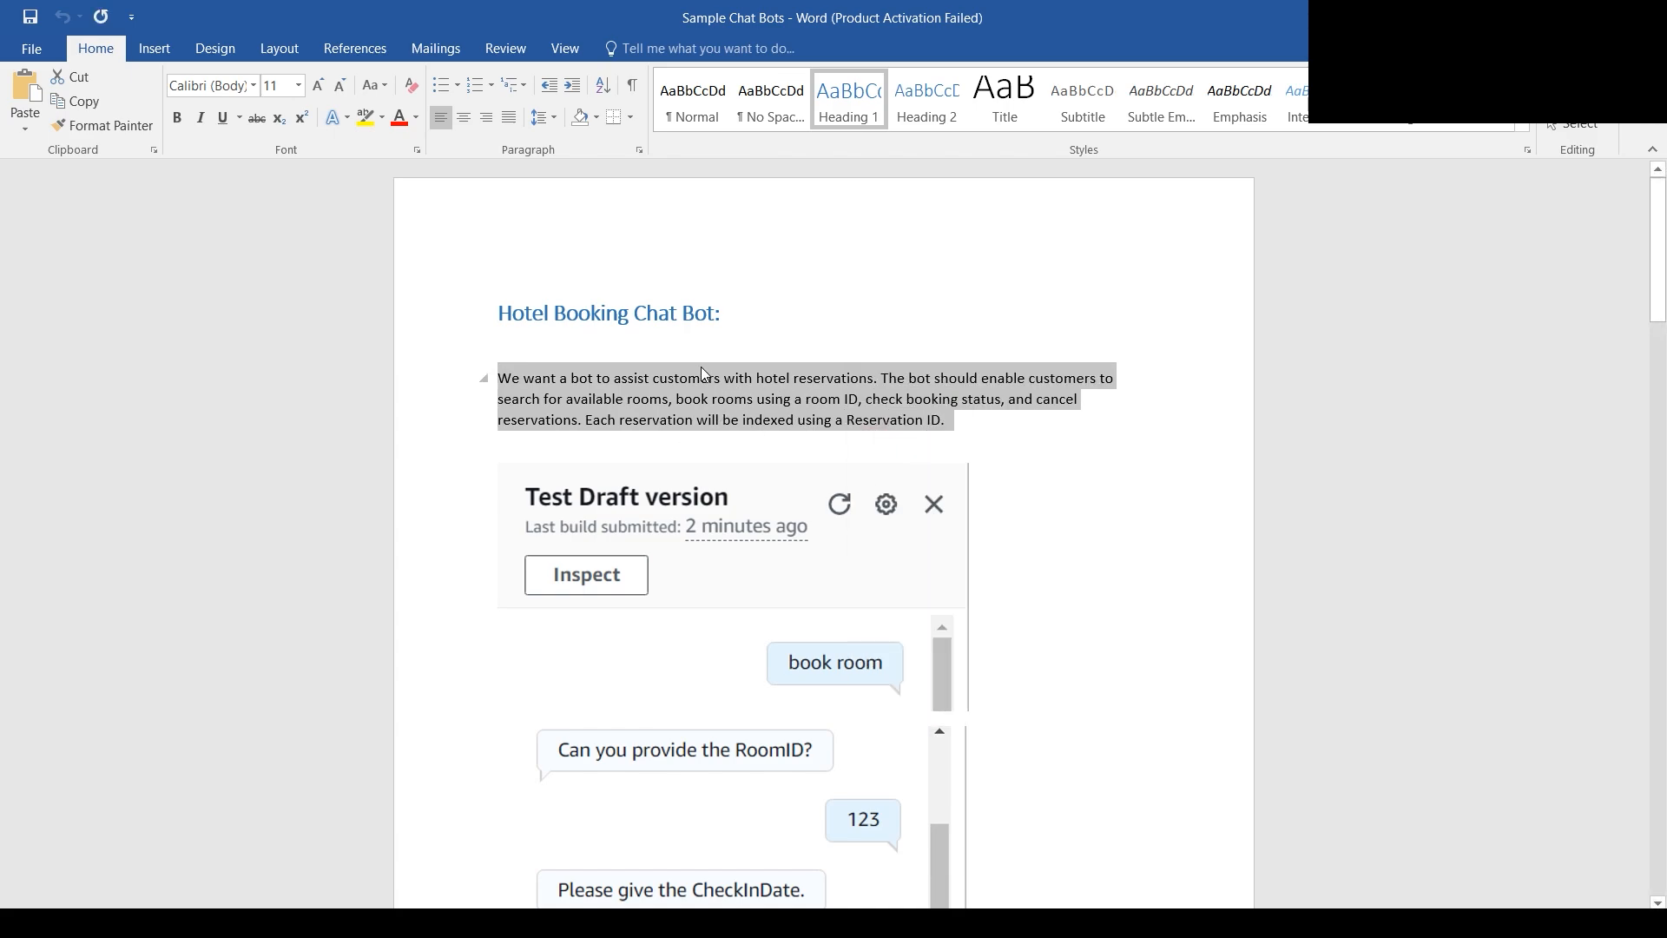
{"action": "left_click", "coordinate": [1033, 421]}
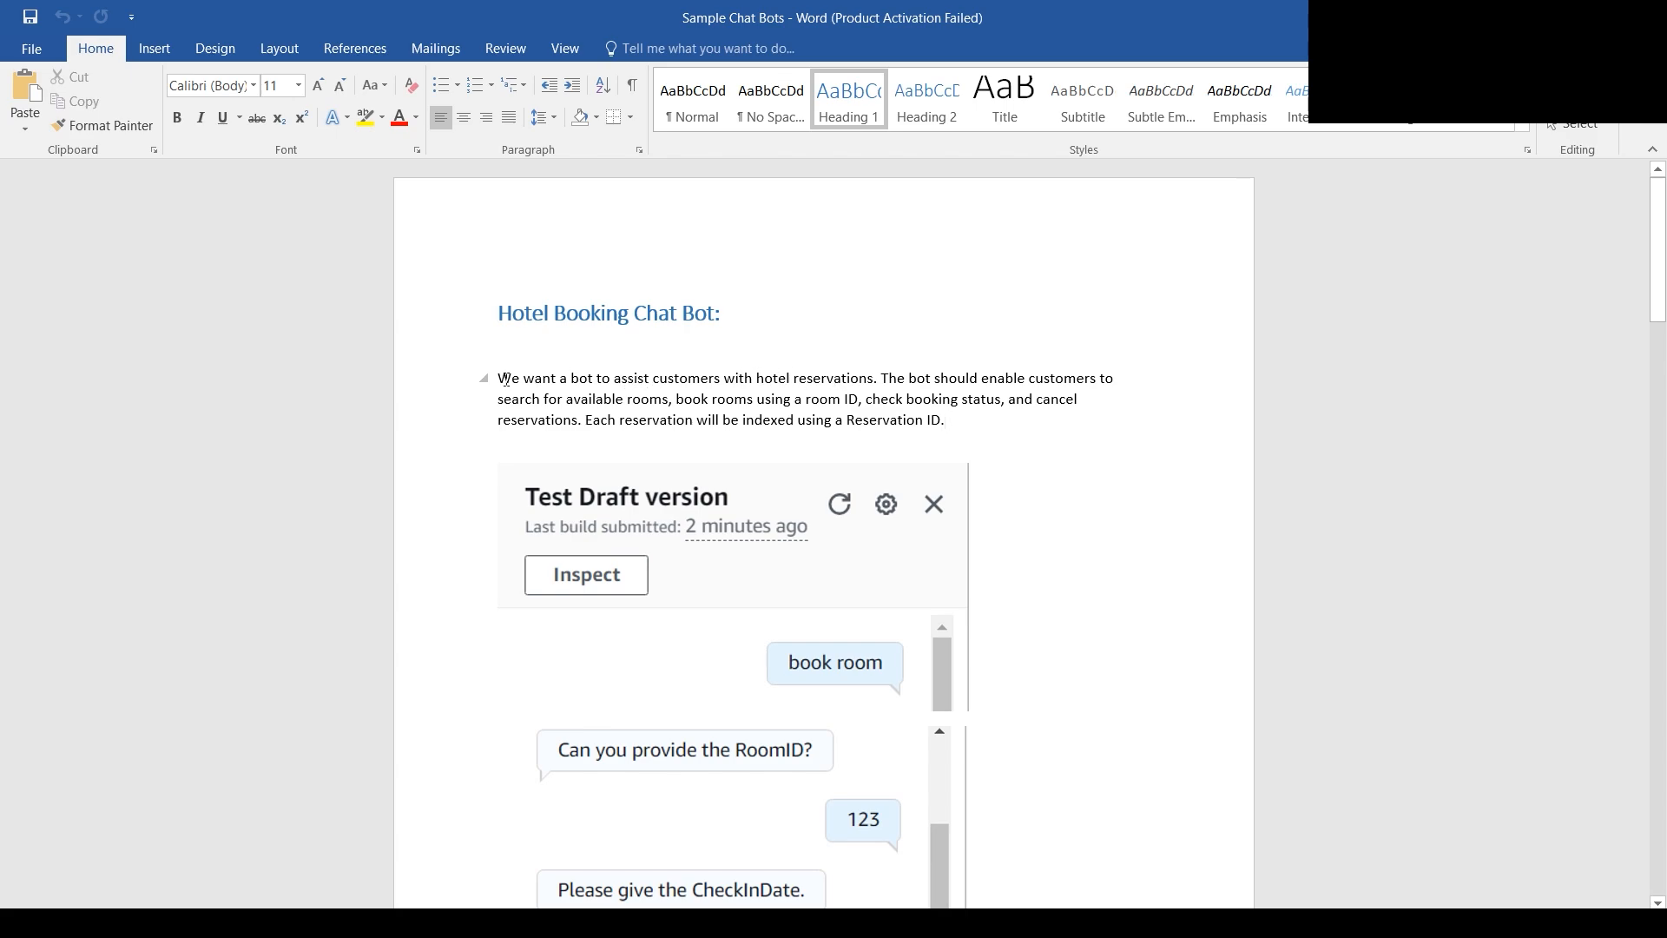
- Read through the hotel bot description, covering its purpose, room search, booking by room ID, booking status and cancellations
{"action": "left_click_drag", "start_coordinate": [504, 379], "coordinate": [879, 382]}
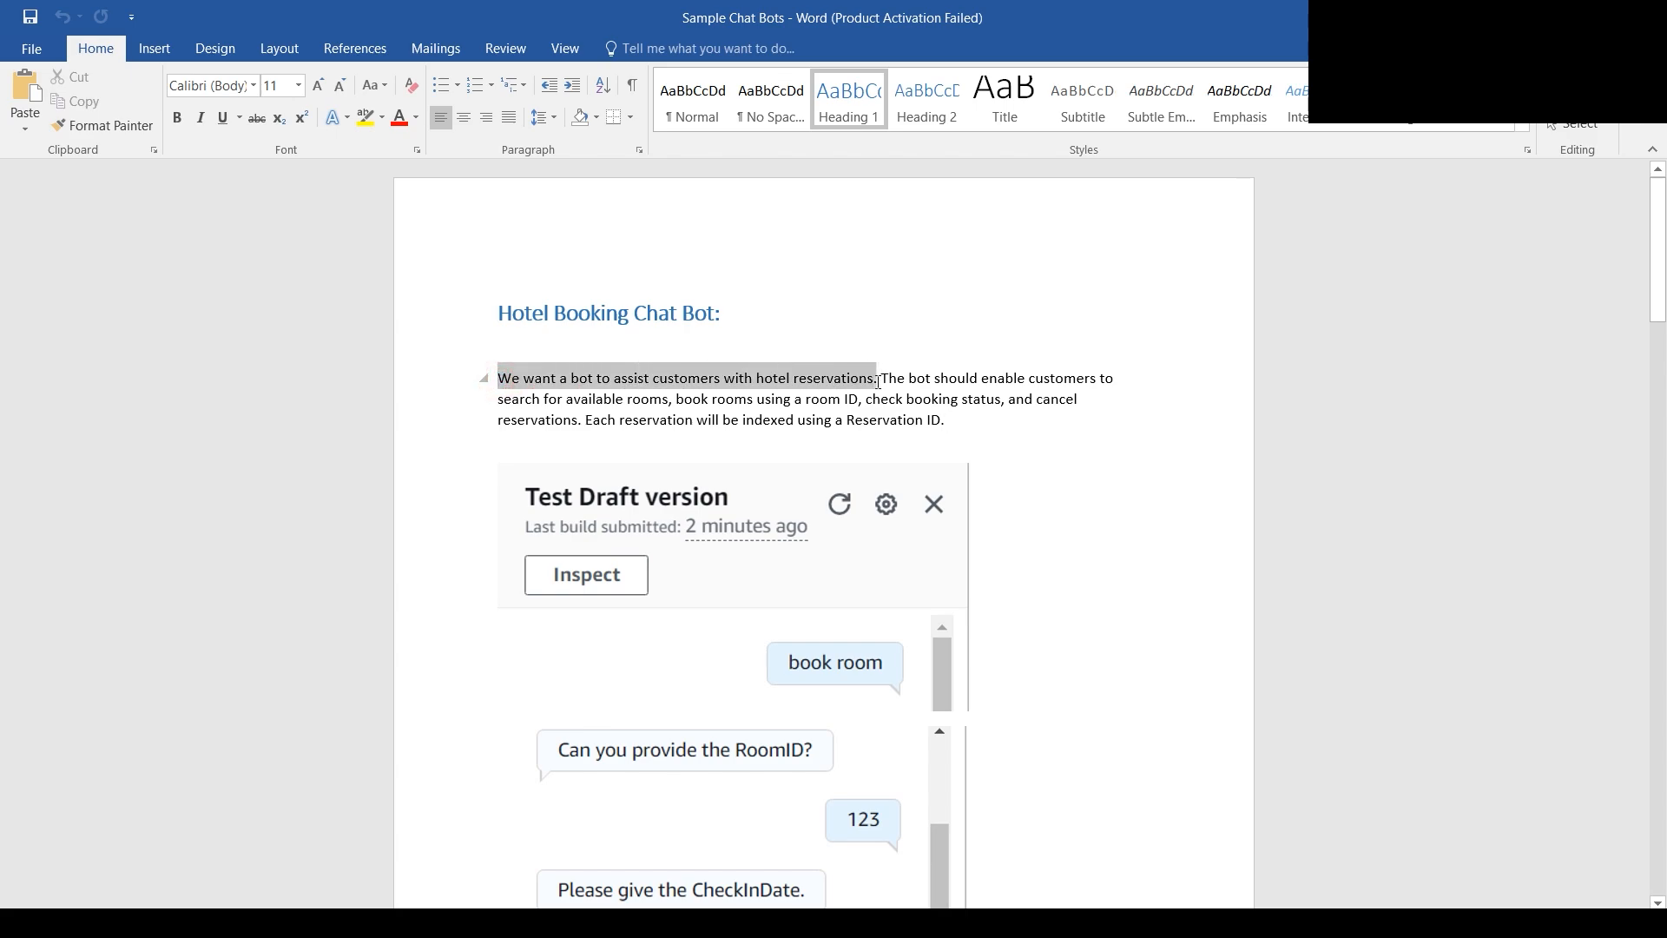
{"action": "left_click", "coordinate": [1001, 426]}
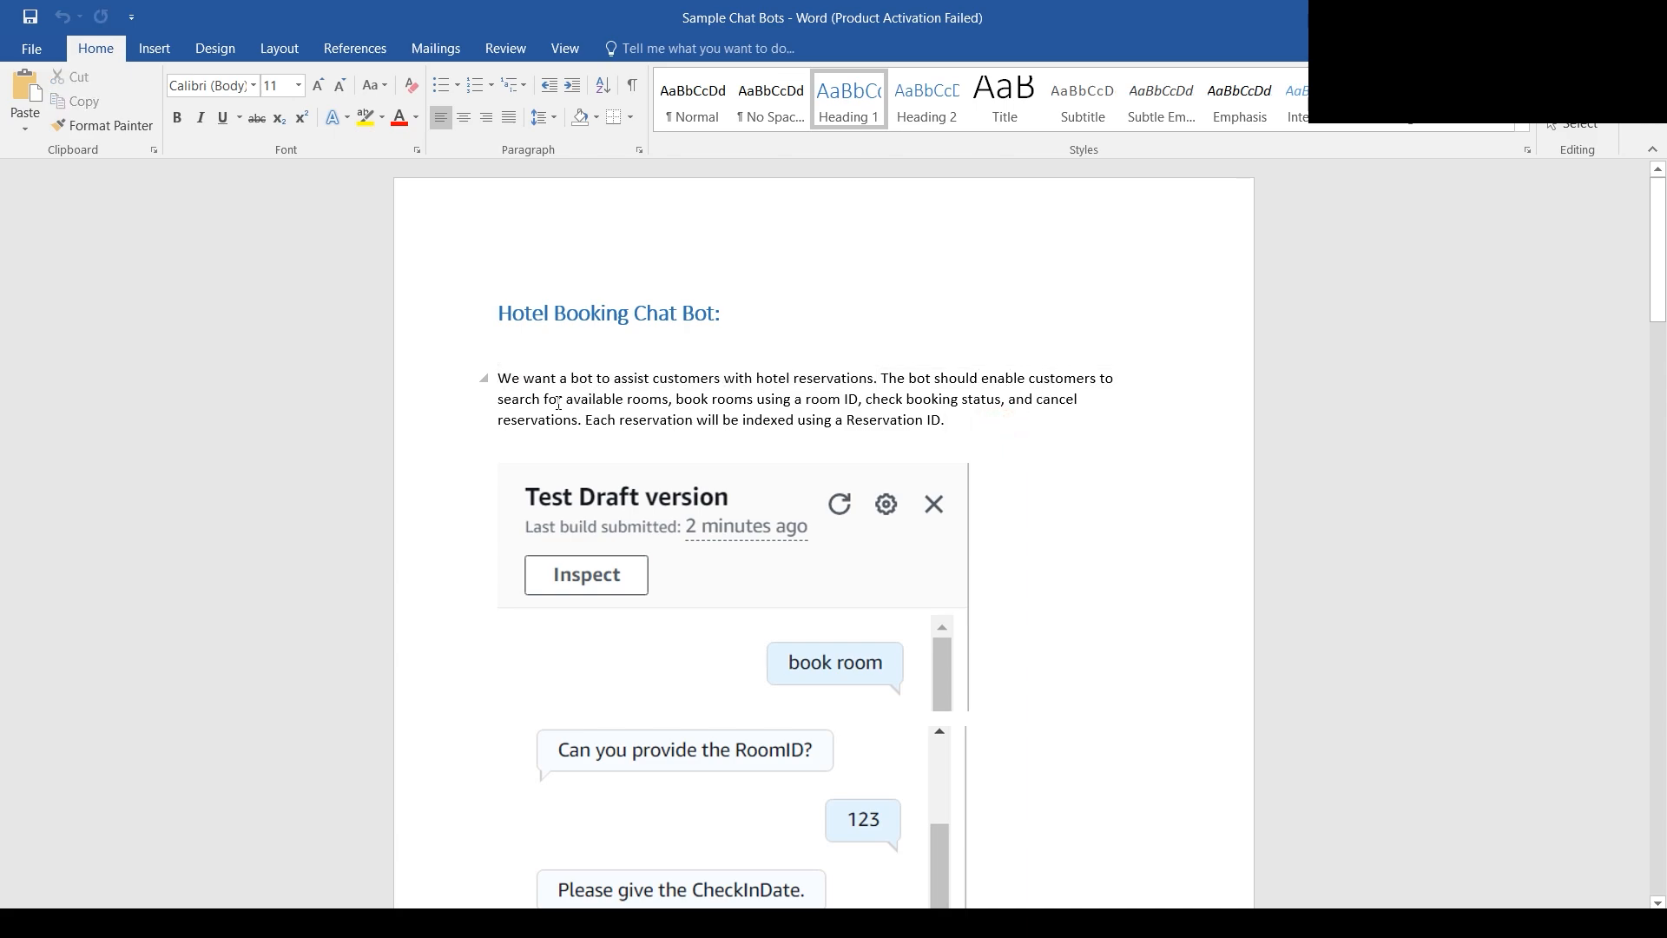
{"action": "left_click_drag", "start_coordinate": [570, 401], "coordinate": [670, 401]}
{"action": "left_click", "coordinate": [783, 405]}
{"action": "left_click_drag", "start_coordinate": [677, 401], "coordinate": [860, 401]}
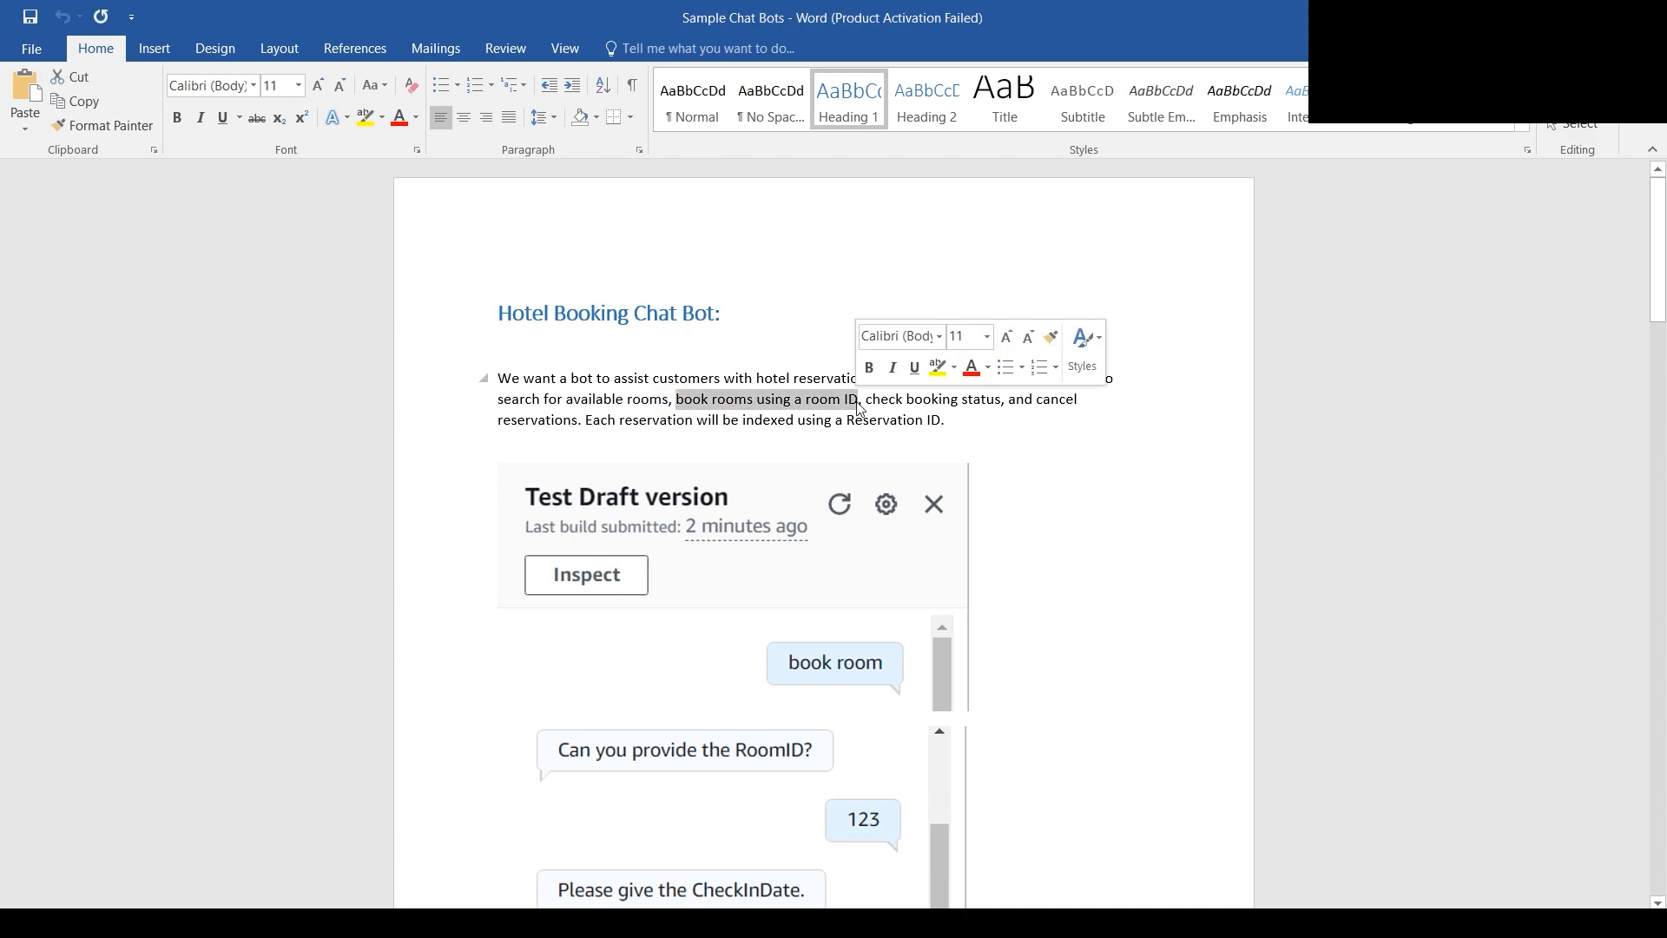
{"action": "left_click", "coordinate": [906, 404]}
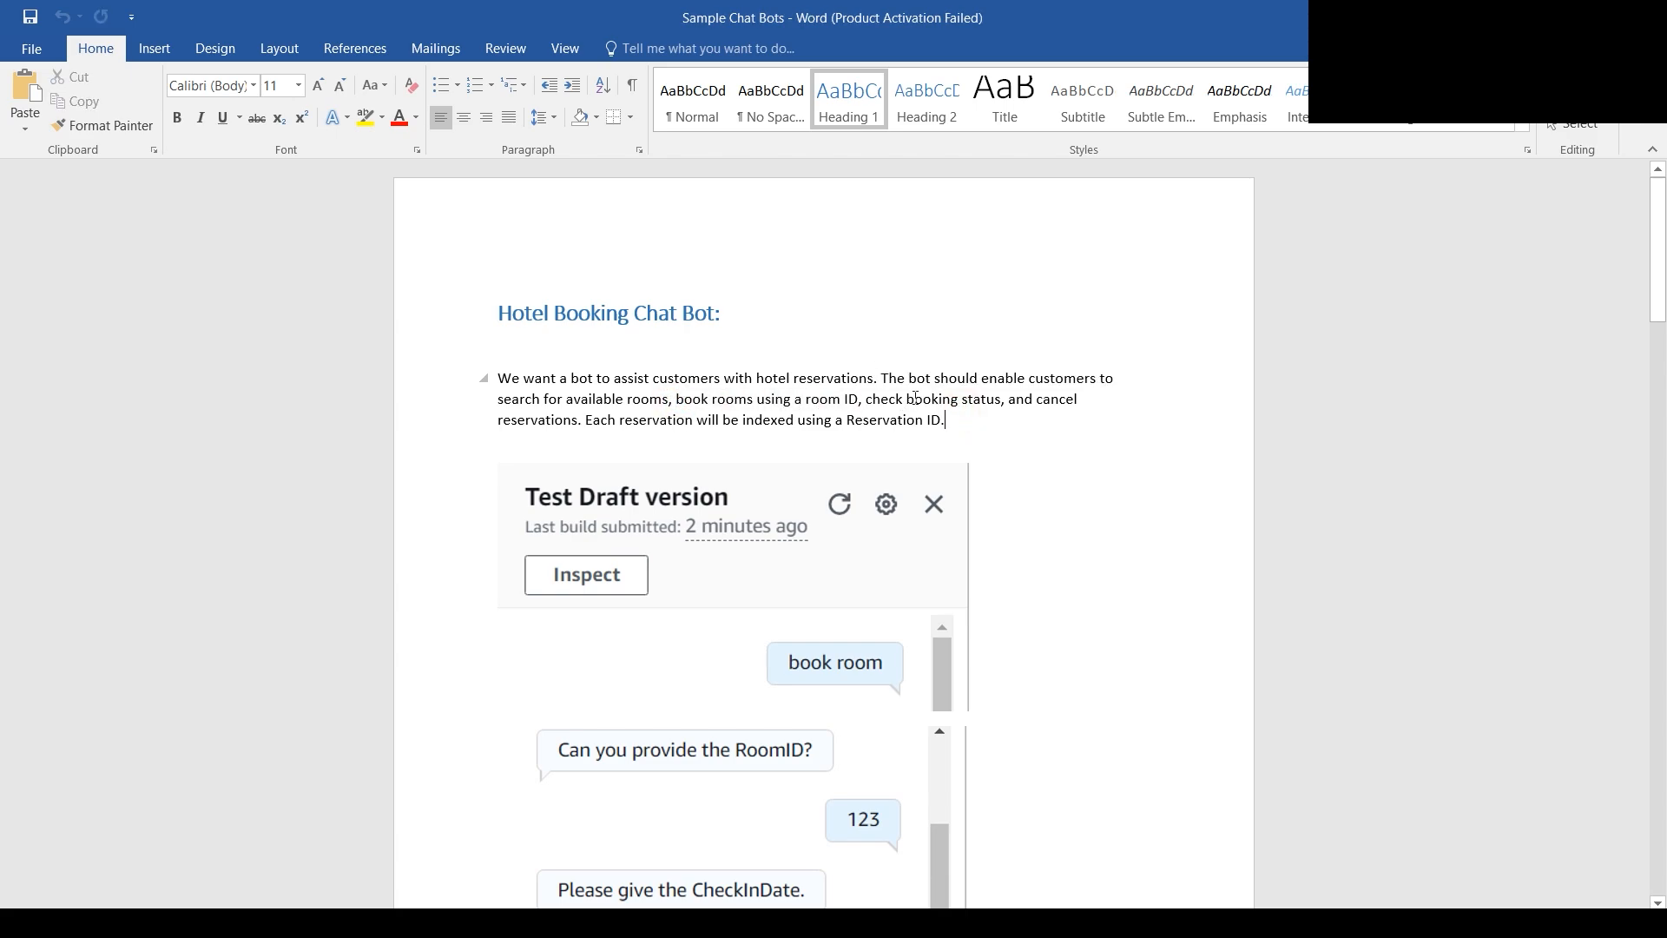
{"action": "left_click_drag", "start_coordinate": [907, 401], "coordinate": [969, 405]}
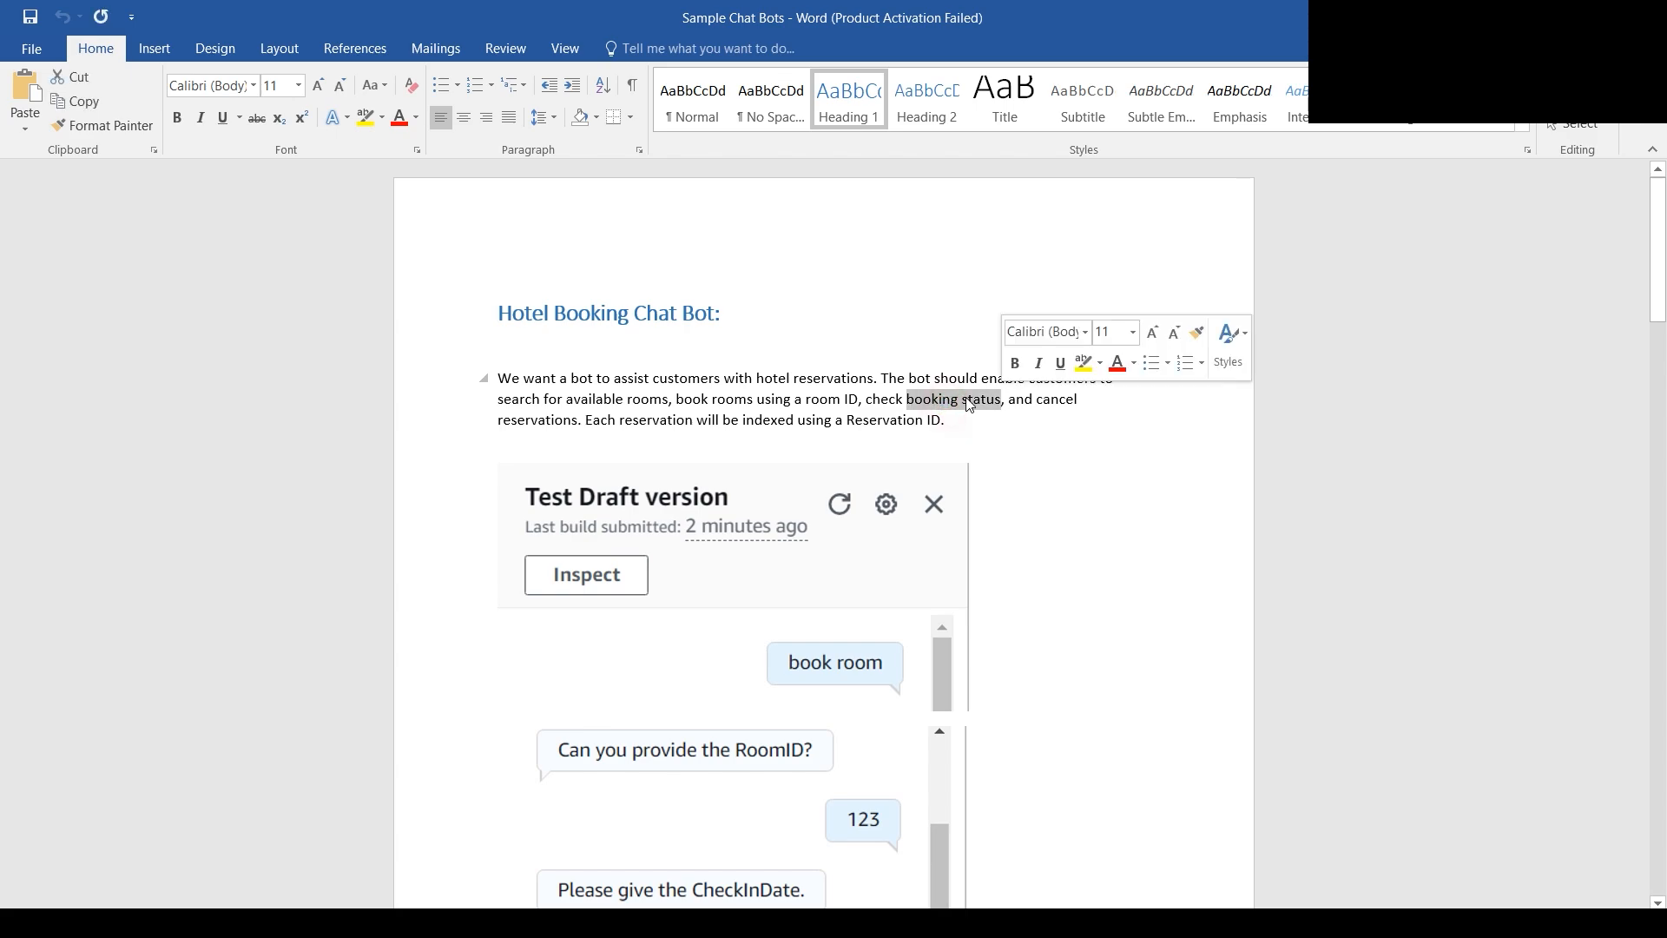
{"action": "left_click", "coordinate": [539, 419]}
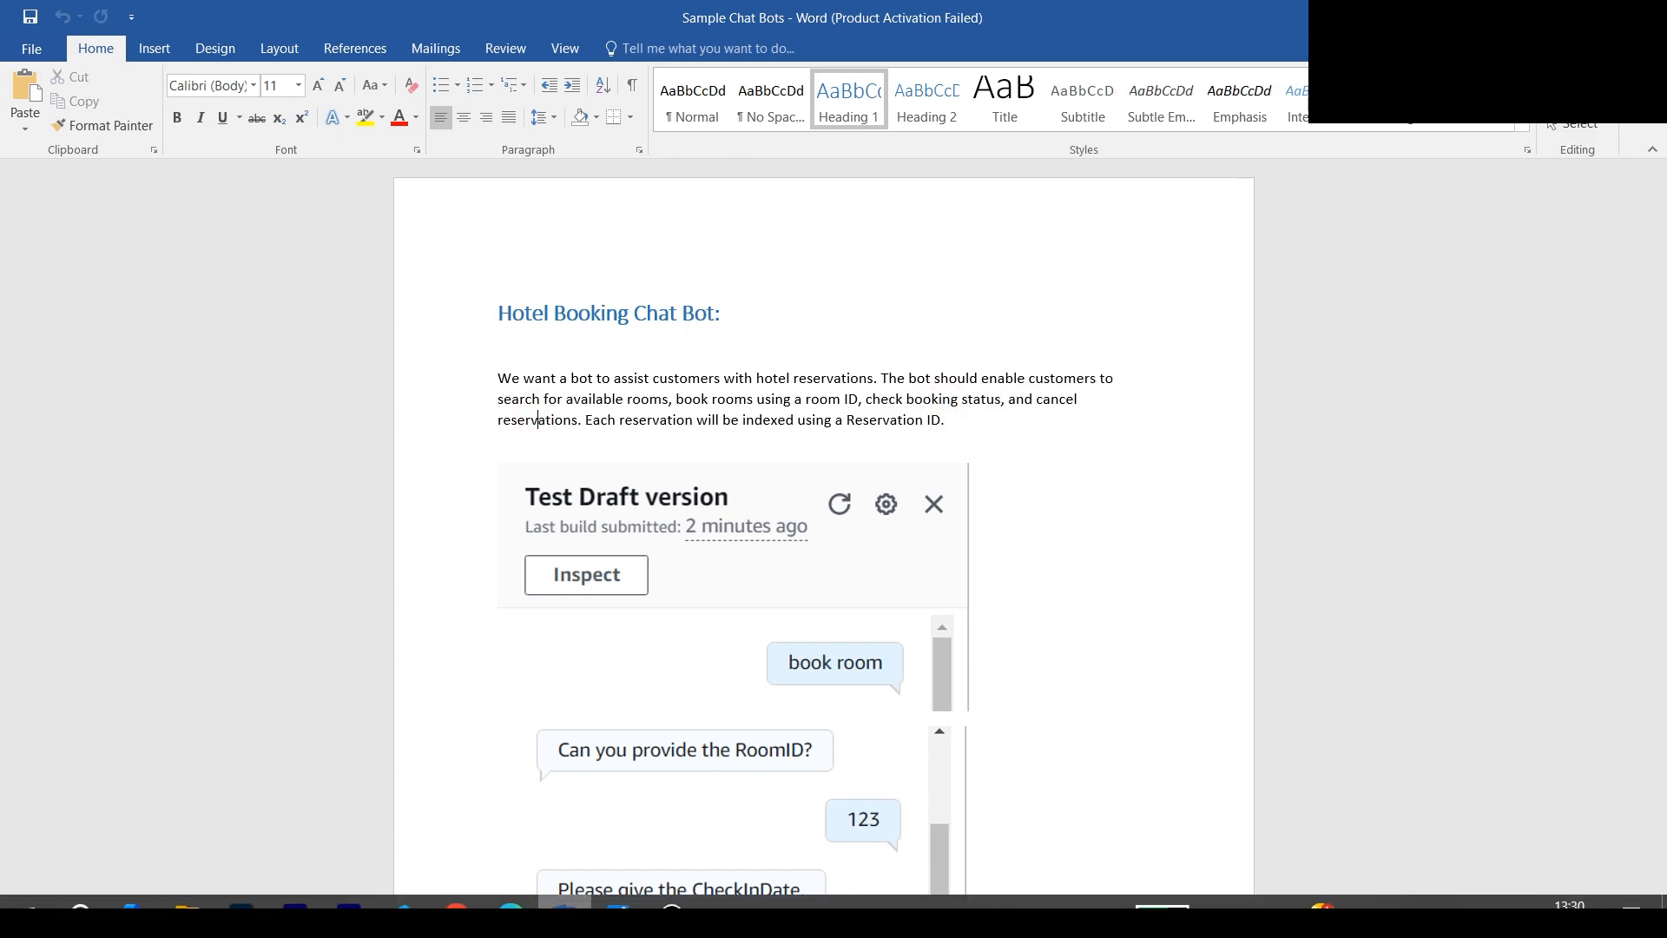
- Return to Amazon Lex in the browser and paste the copied hotel reservation description as the bot's use case
{"action": "left_click", "coordinate": [513, 919]}
{"action": "left_click", "coordinate": [573, 668]}
{"action": "right_click", "coordinate": [573, 669]}
{"action": "left_click", "coordinate": [640, 493]}
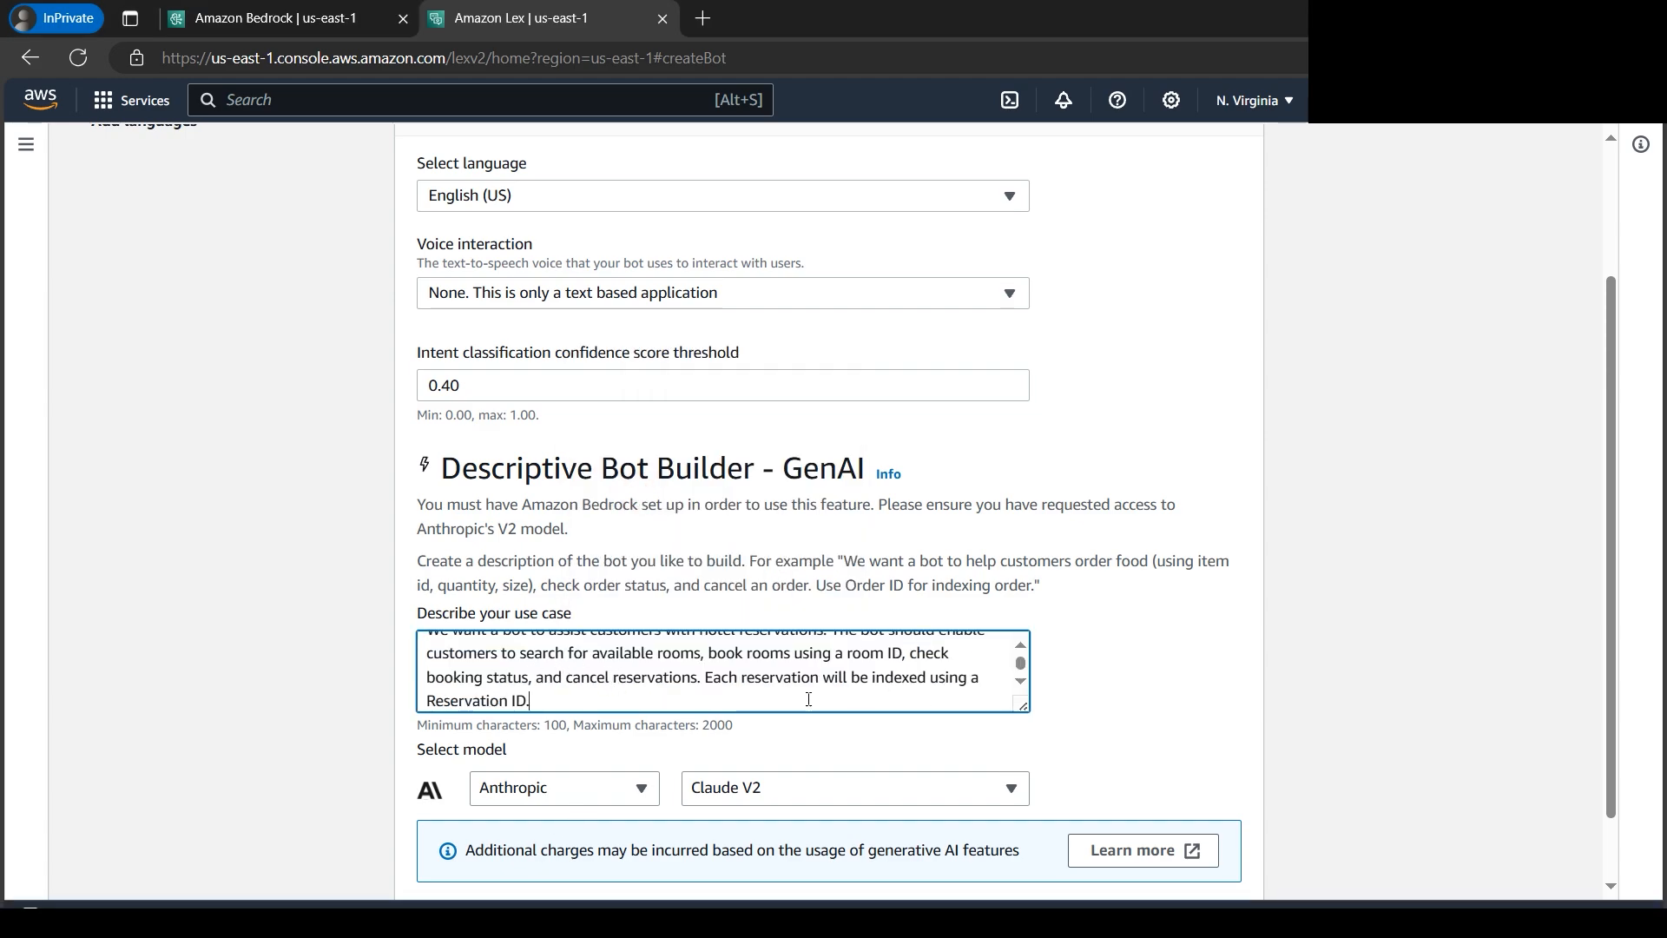
- Check the access status of Anthropic's Claude model on the Amazon Bedrock model access page, and return to the bot's language settings
{"action": "scroll", "coordinate": [1071, 670], "scroll_direction": "down", "scroll_amount": 2}
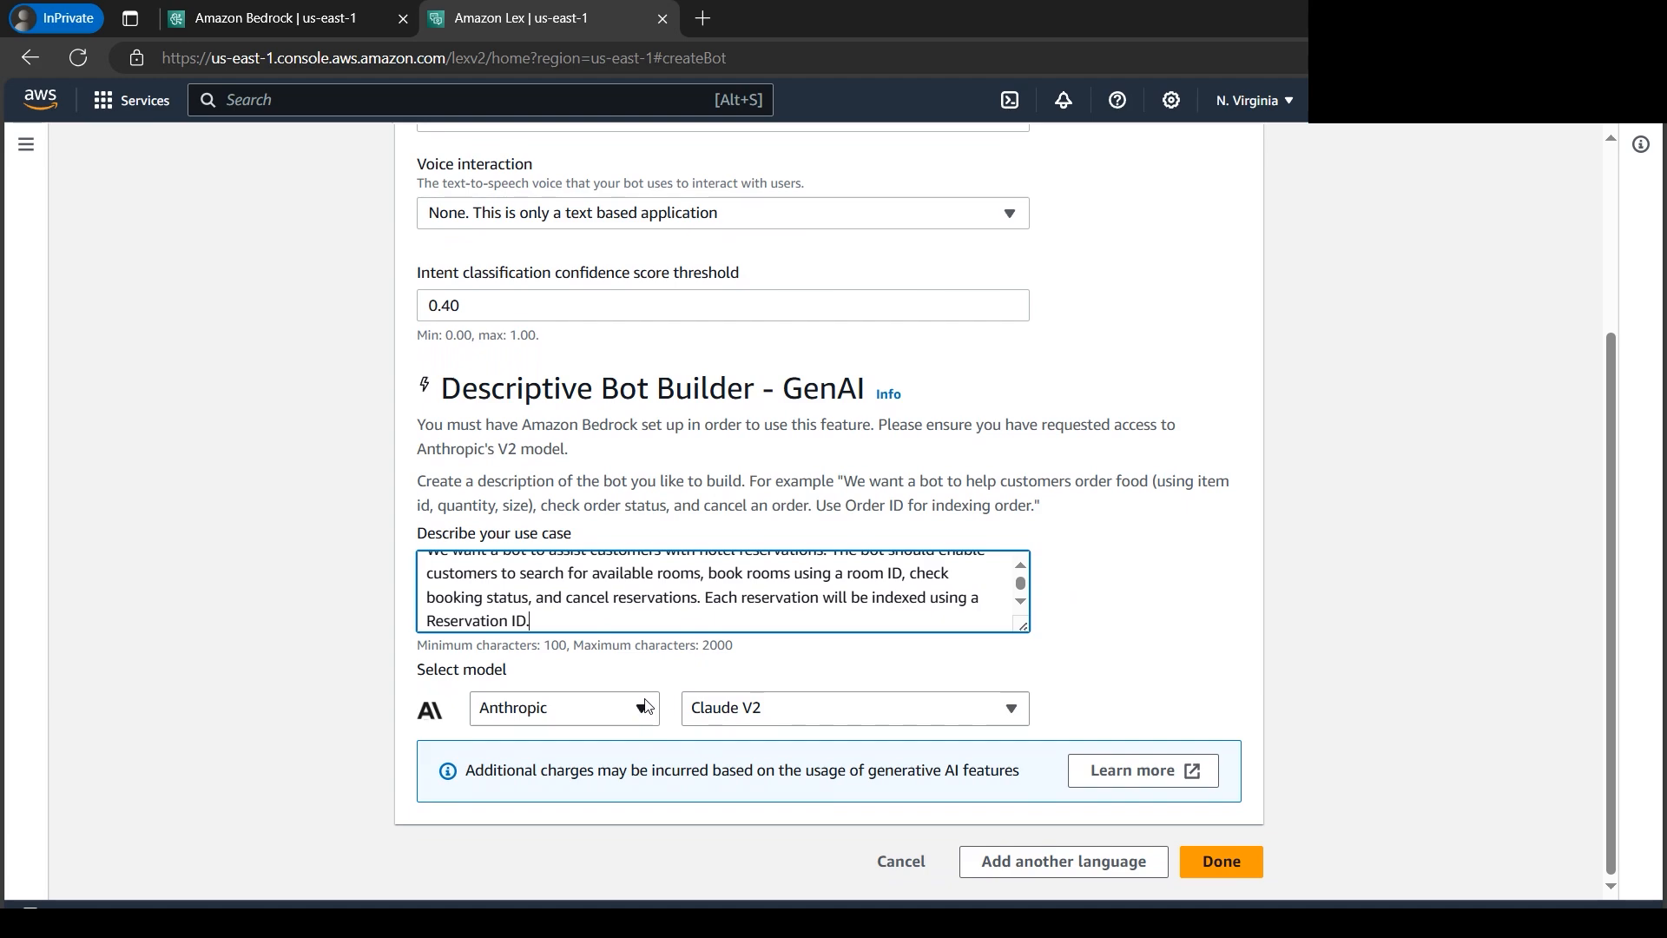
{"action": "left_click", "coordinate": [327, 24]}
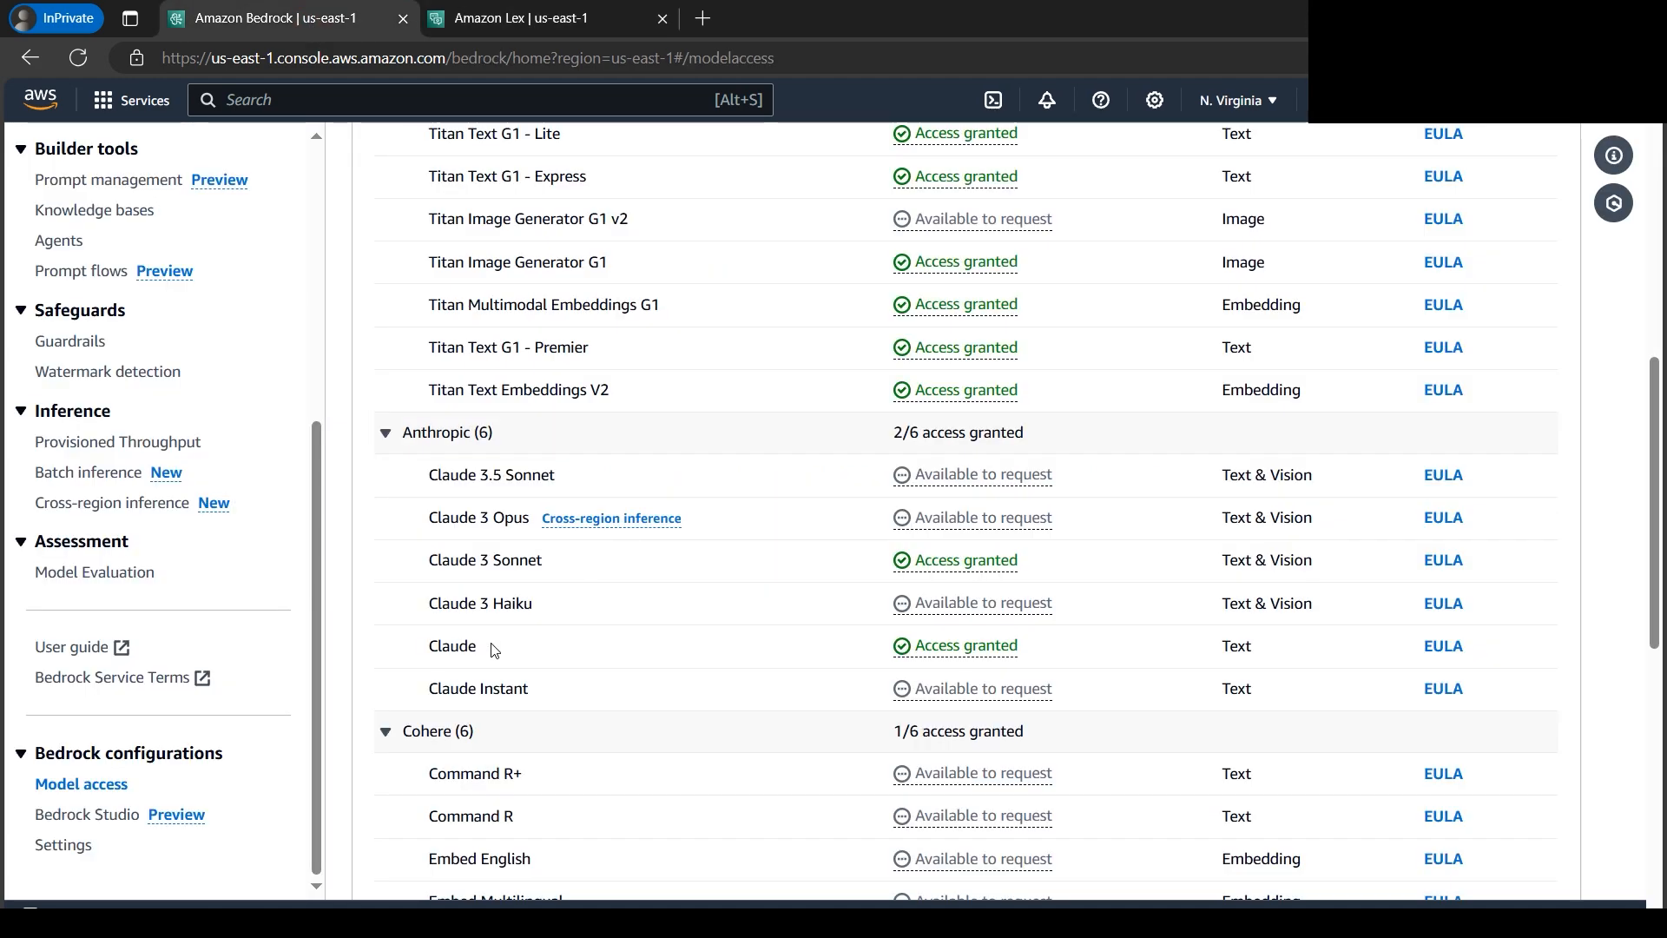
{"action": "double_click", "coordinate": [432, 647]}
{"action": "left_click", "coordinate": [568, 19]}
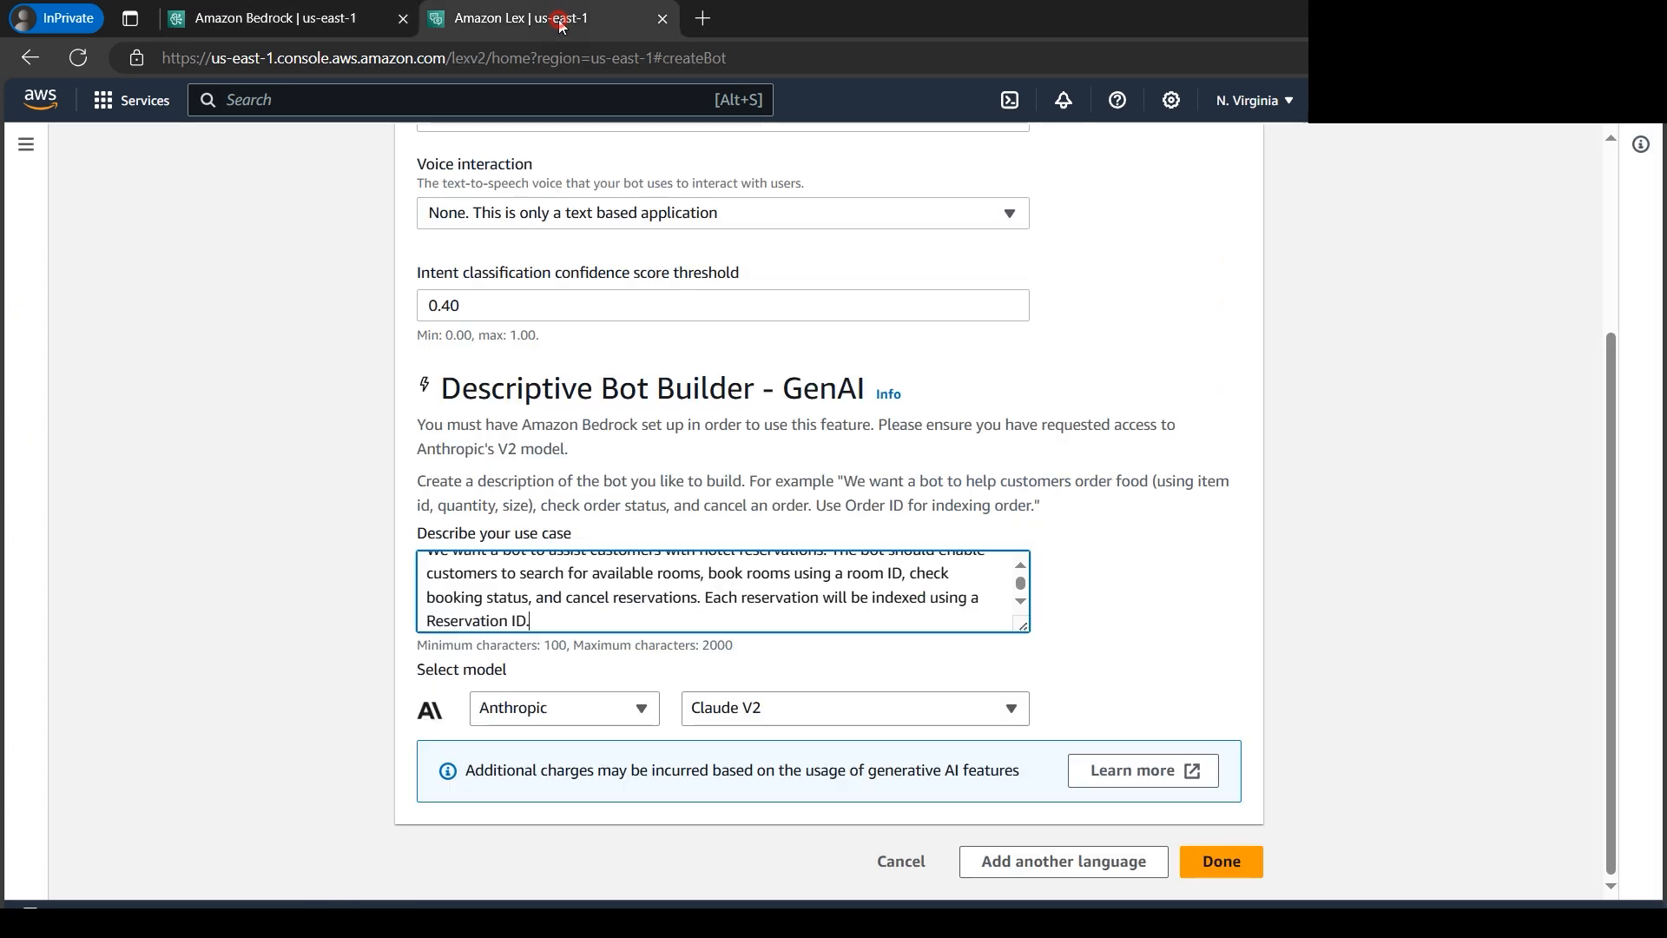
- Keep Anthropic Claude V2 as the model and finish the bot setup so that Lex generates the bot
{"action": "left_click", "coordinate": [651, 714]}
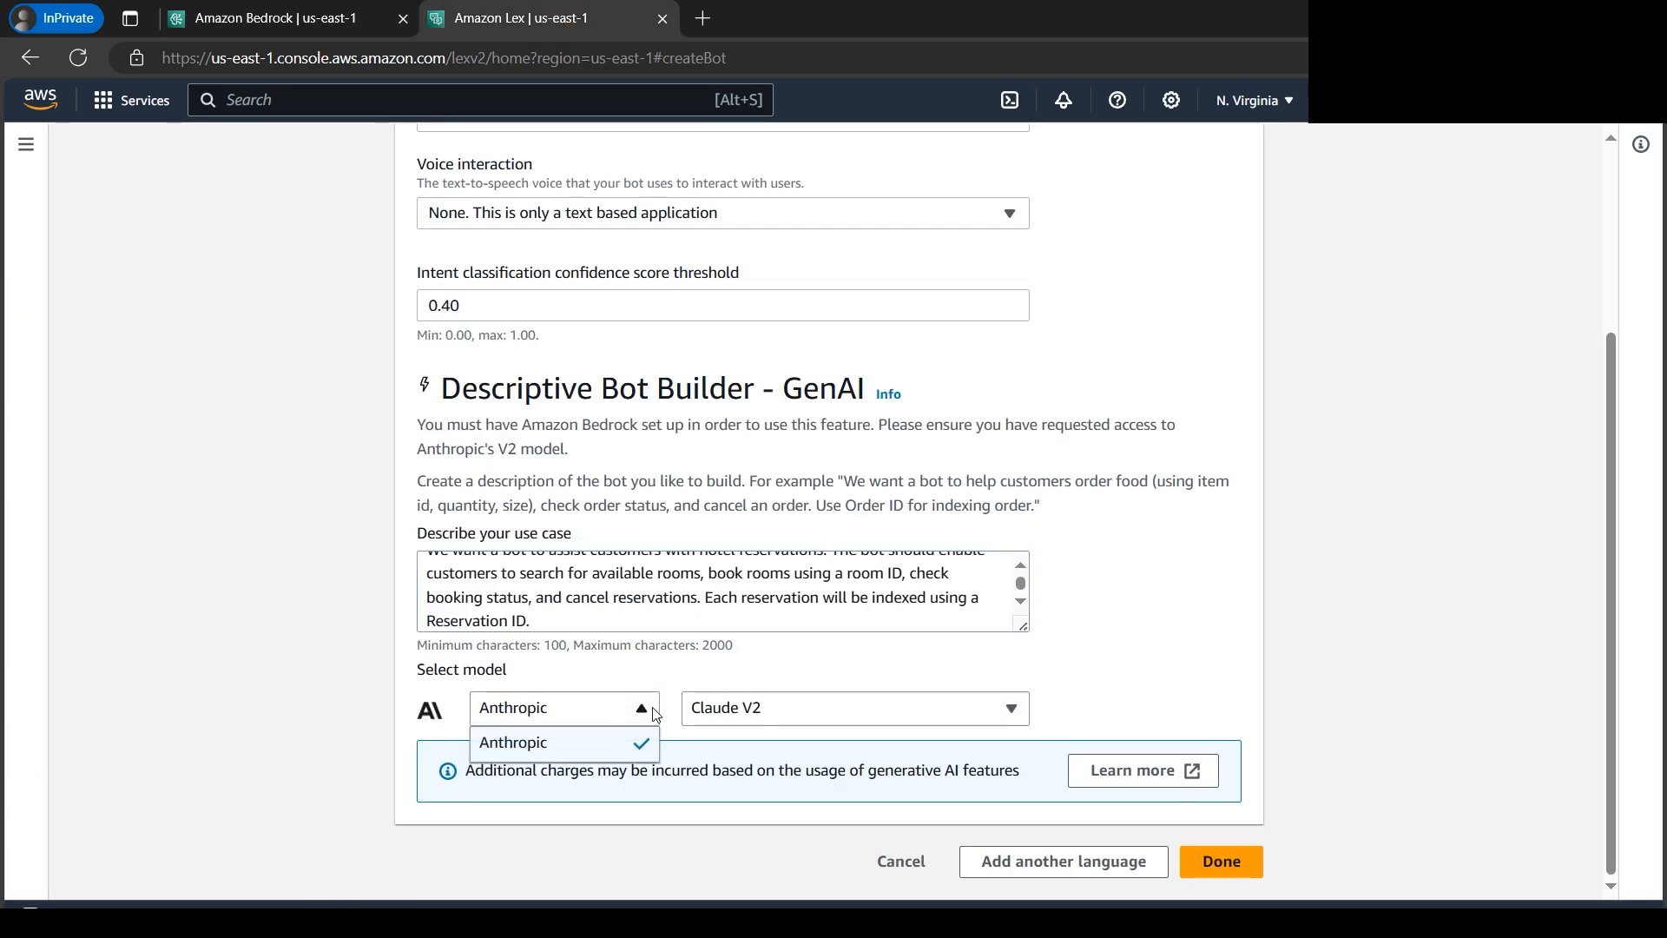
{"action": "left_click", "coordinate": [1174, 666]}
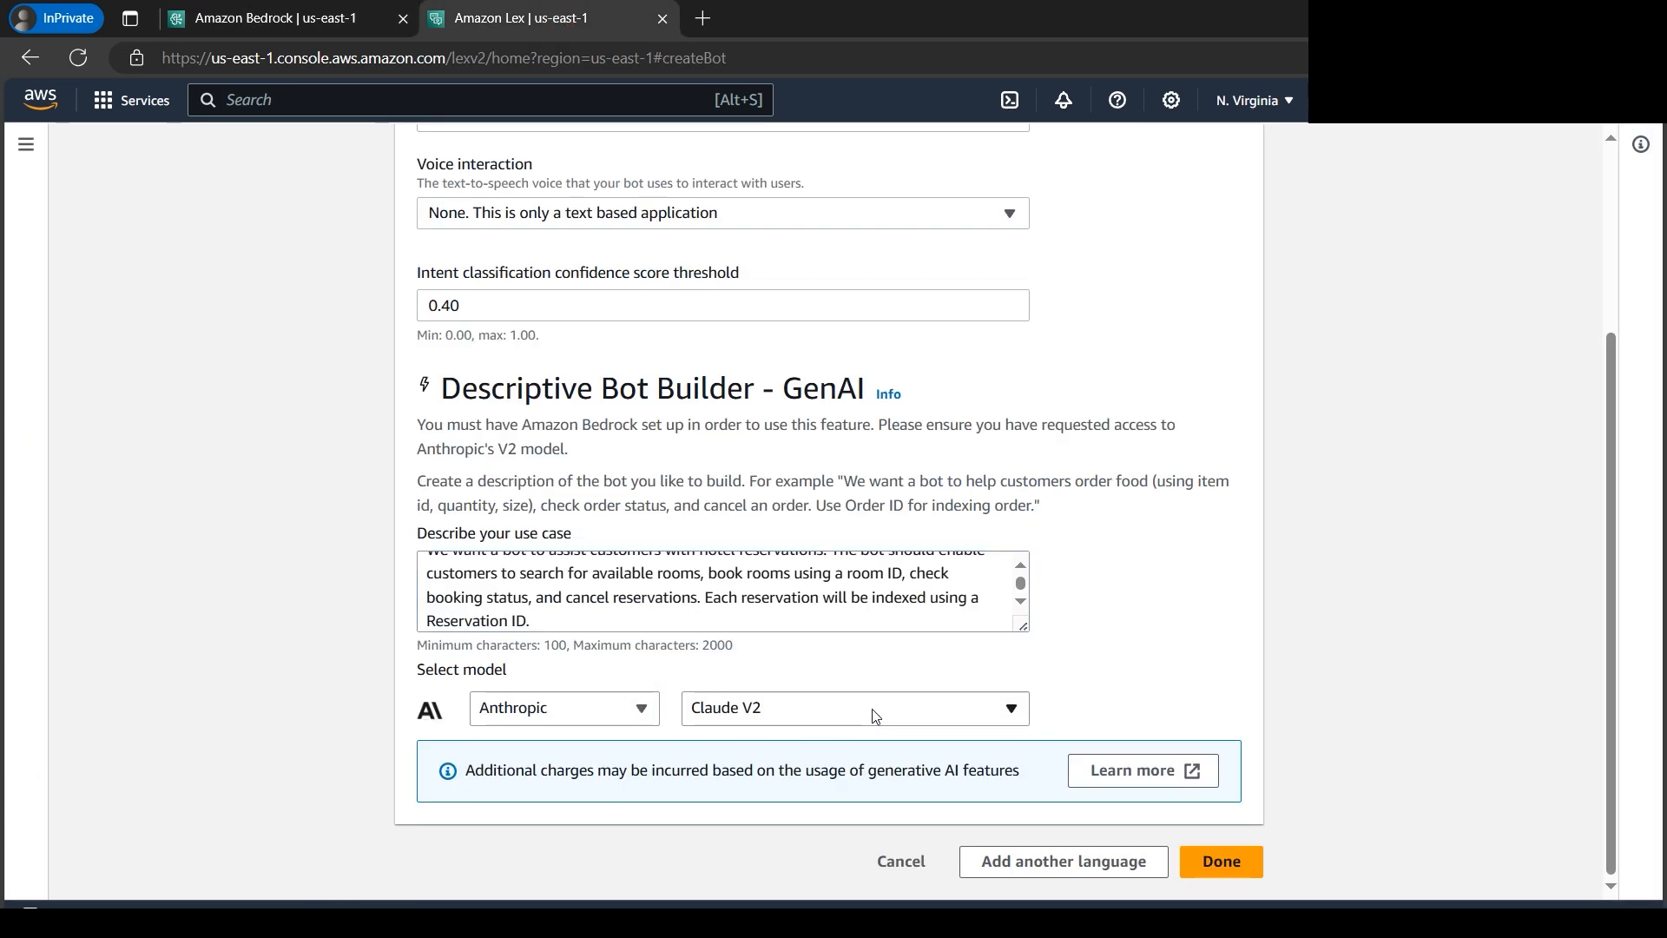
{"action": "left_click", "coordinate": [1248, 871]}
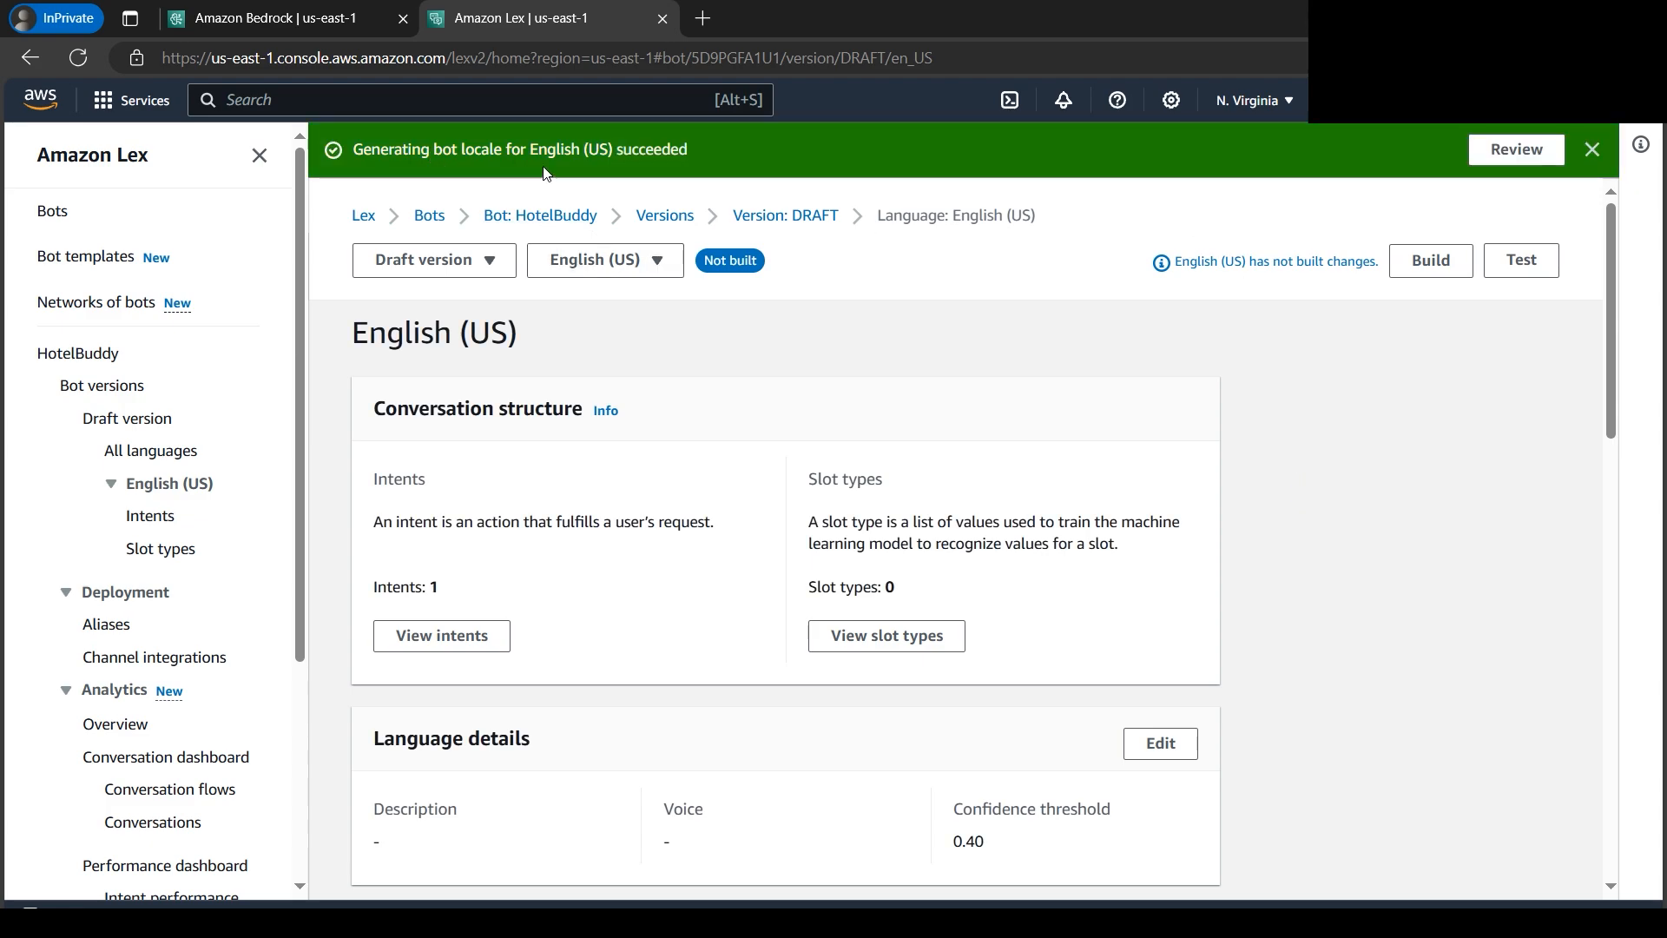
- Open the review of the generated English (US) locale and examine the generated intents and BookRoom's sample utterances
{"action": "left_click", "coordinate": [1519, 152]}
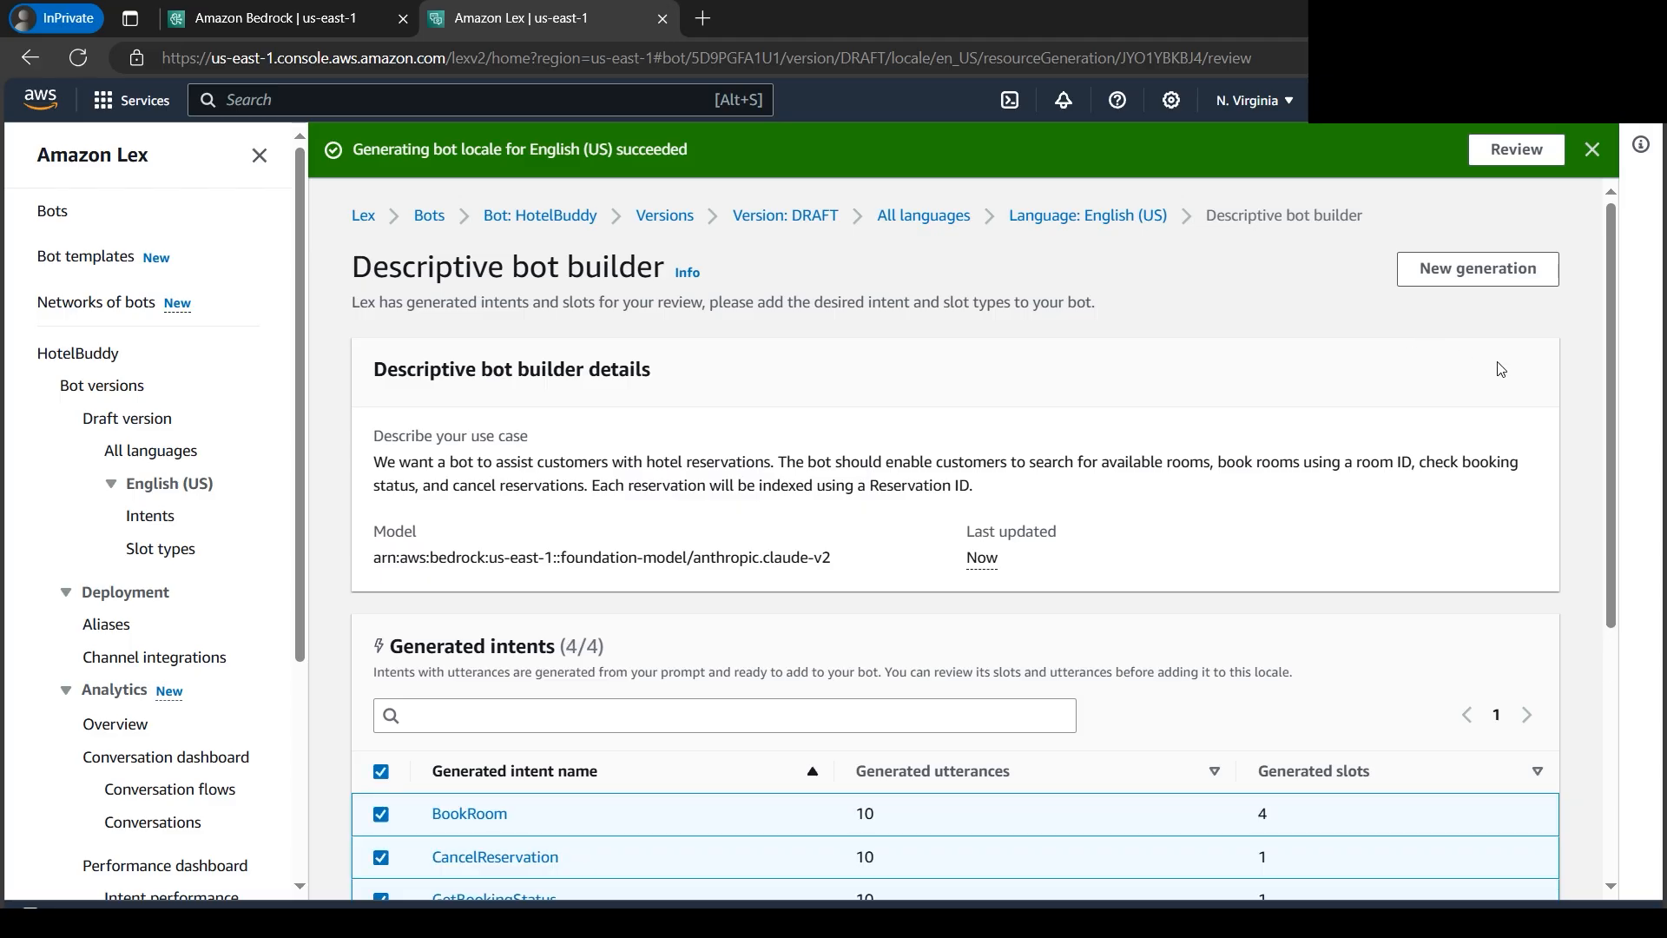
{"action": "left_click_drag", "start_coordinate": [1605, 387], "coordinate": [1603, 508]}
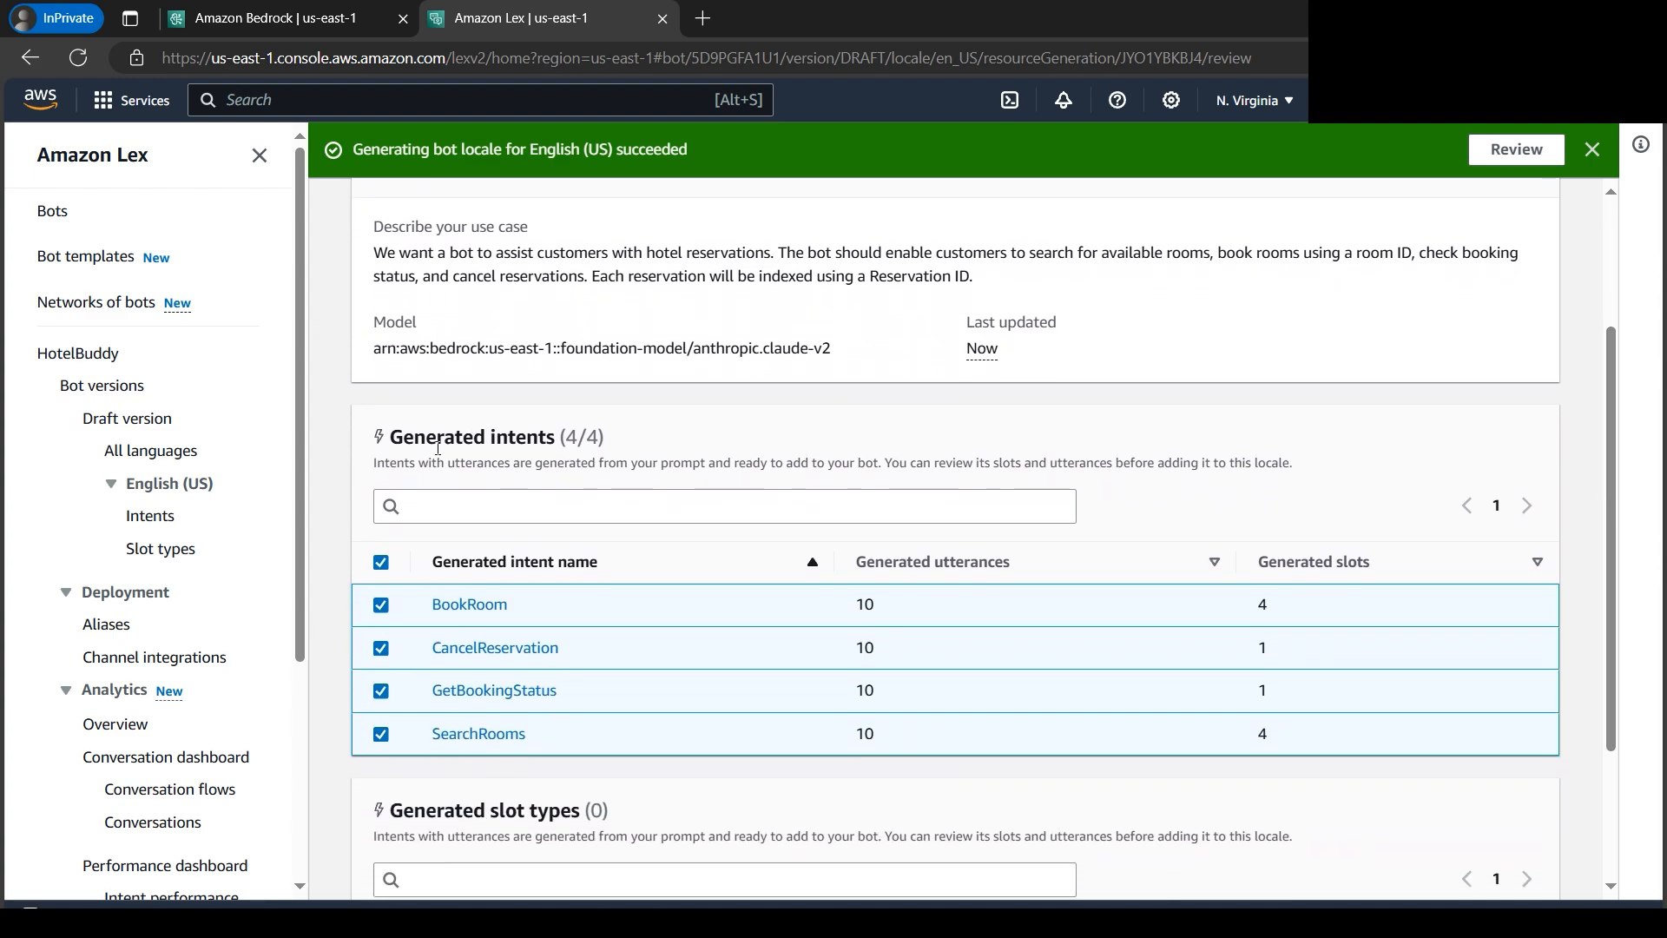
{"action": "left_click_drag", "start_coordinate": [489, 439], "coordinate": [558, 439]}
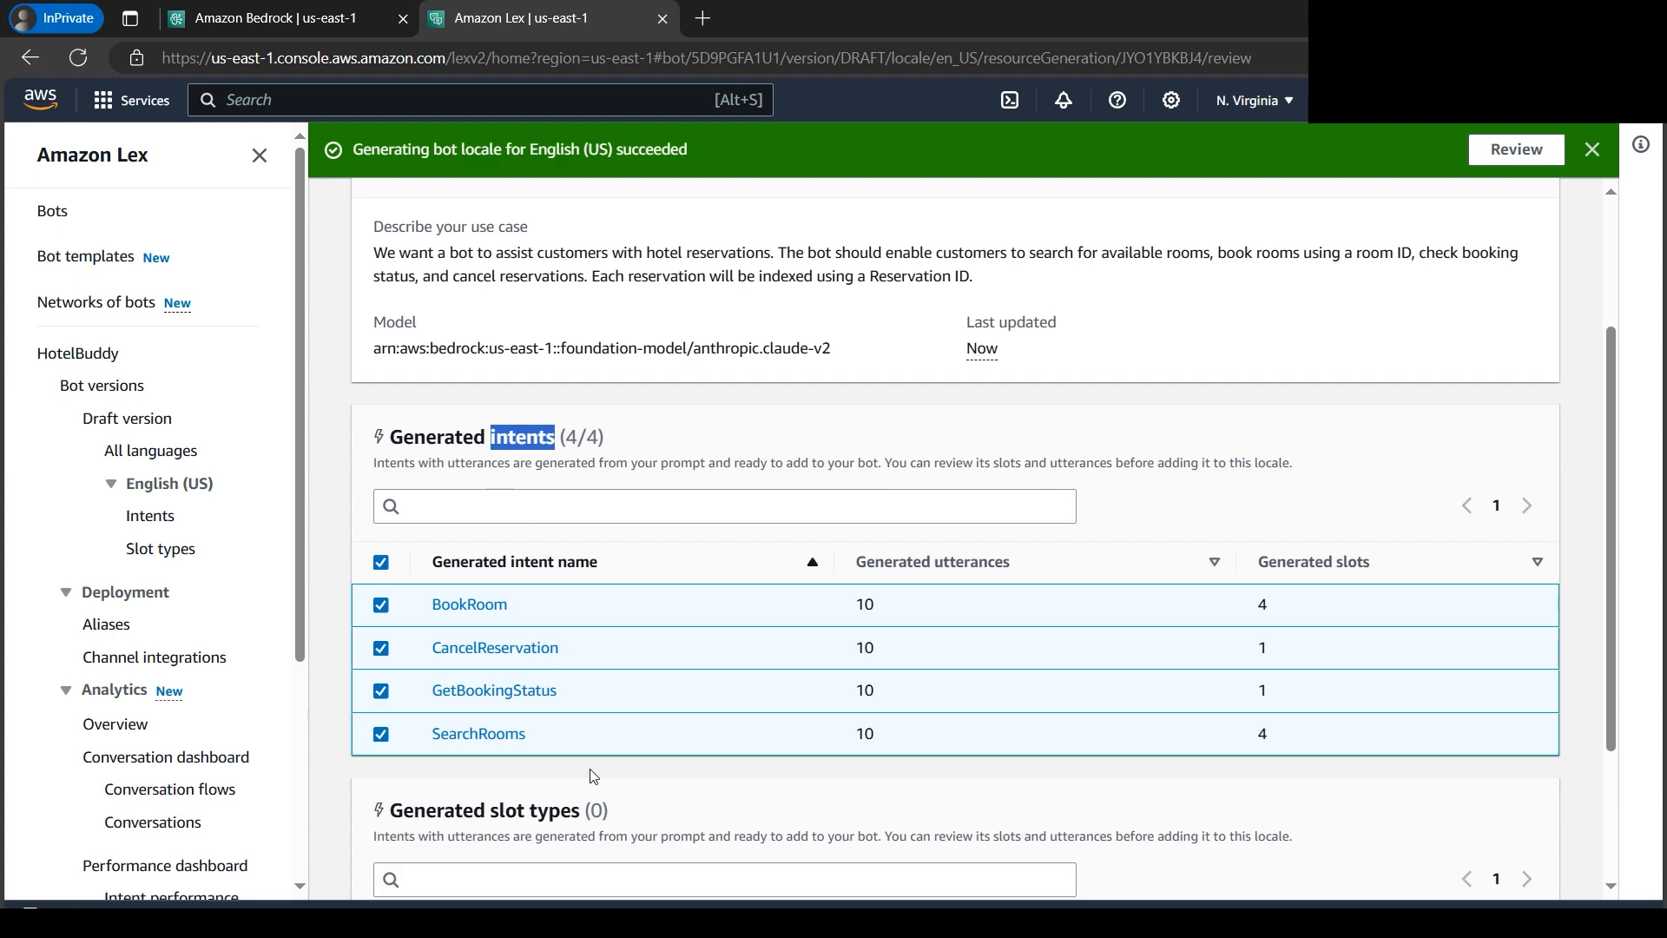
{"action": "left_click", "coordinate": [489, 611]}
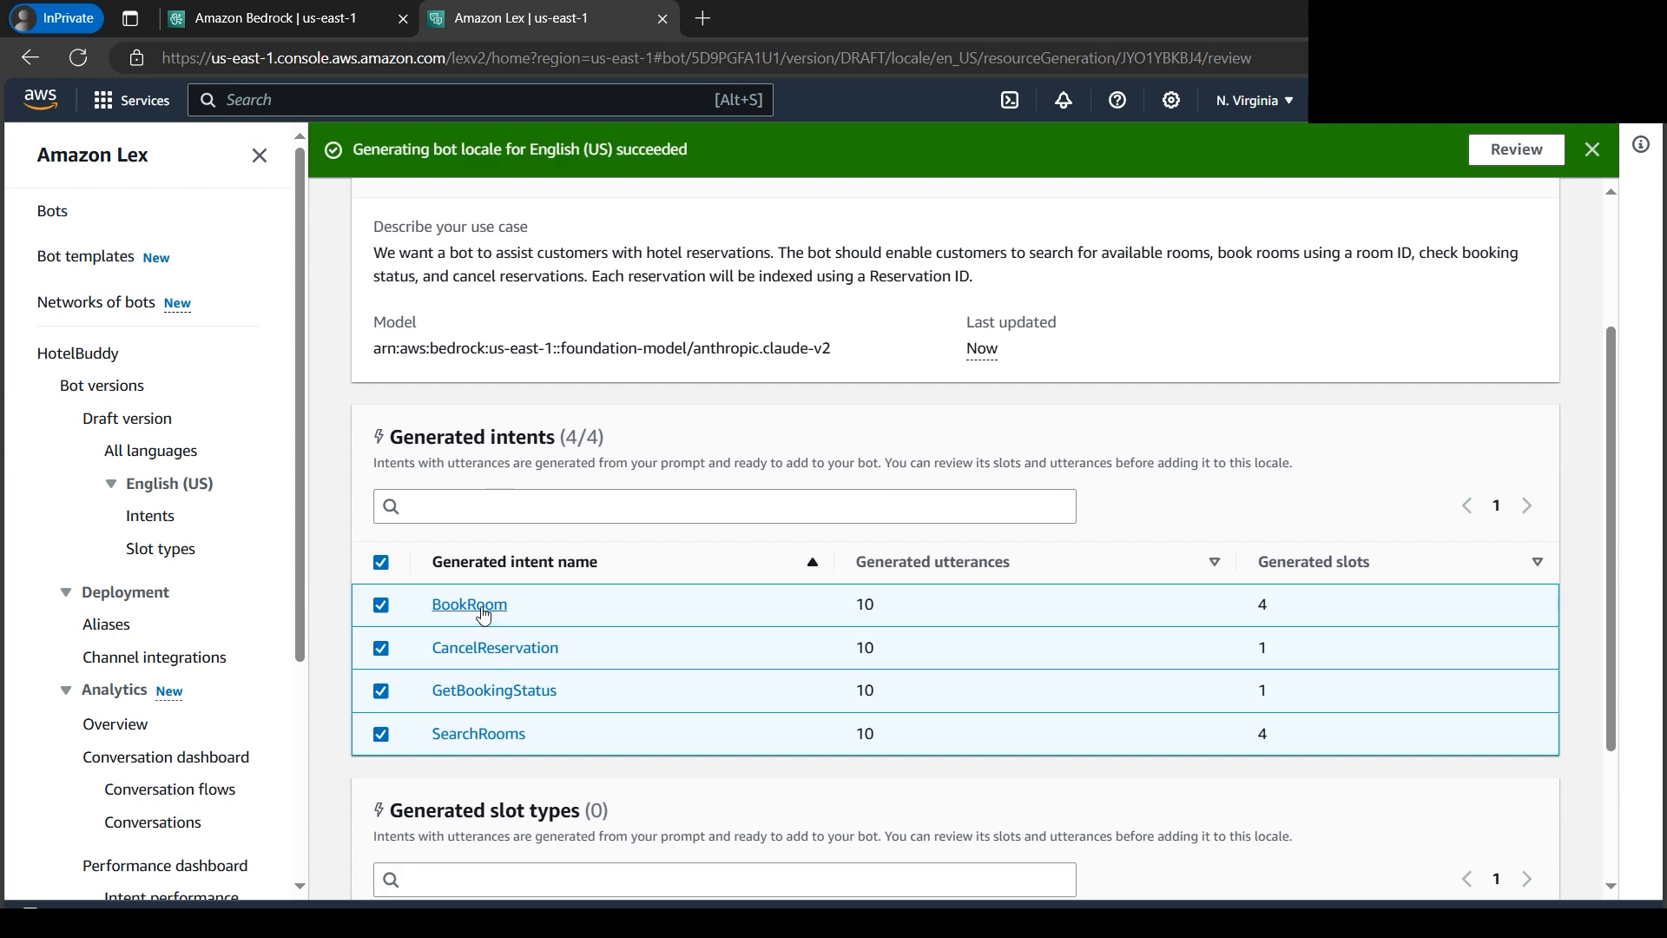
{"action": "left_click", "coordinate": [484, 608]}
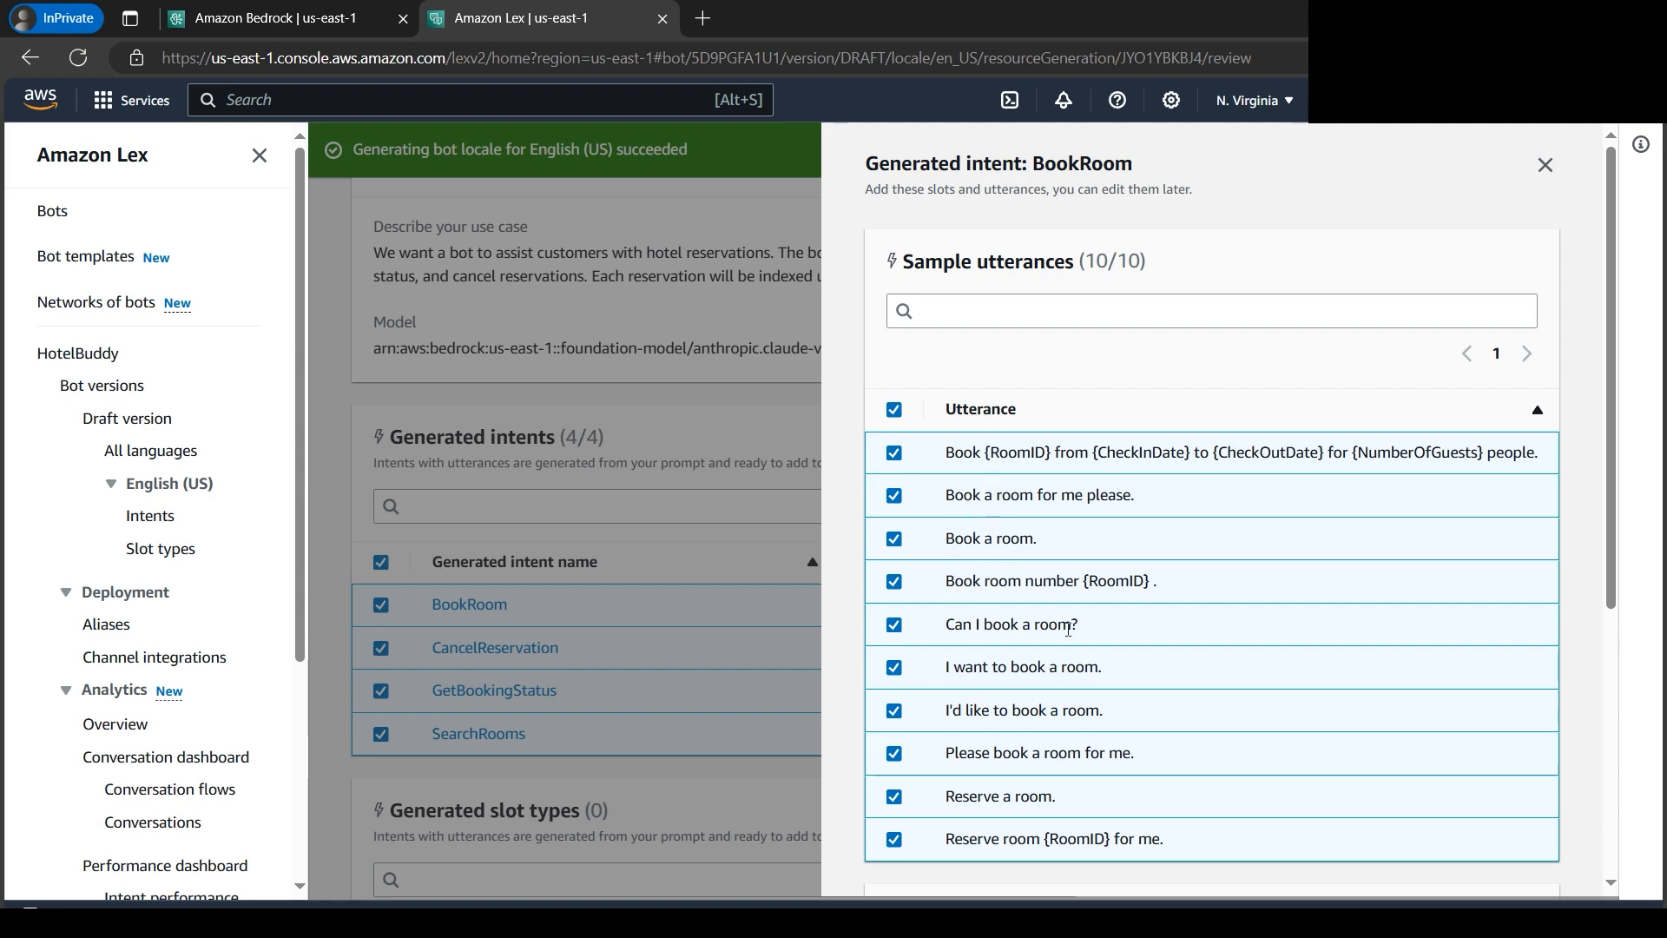
- Look over BookRoom's generated utterances and slots, close its details, and confirm all generated intents and slot types for the bot
{"action": "scroll", "coordinate": [1046, 705], "scroll_direction": "down", "scroll_amount": 2}
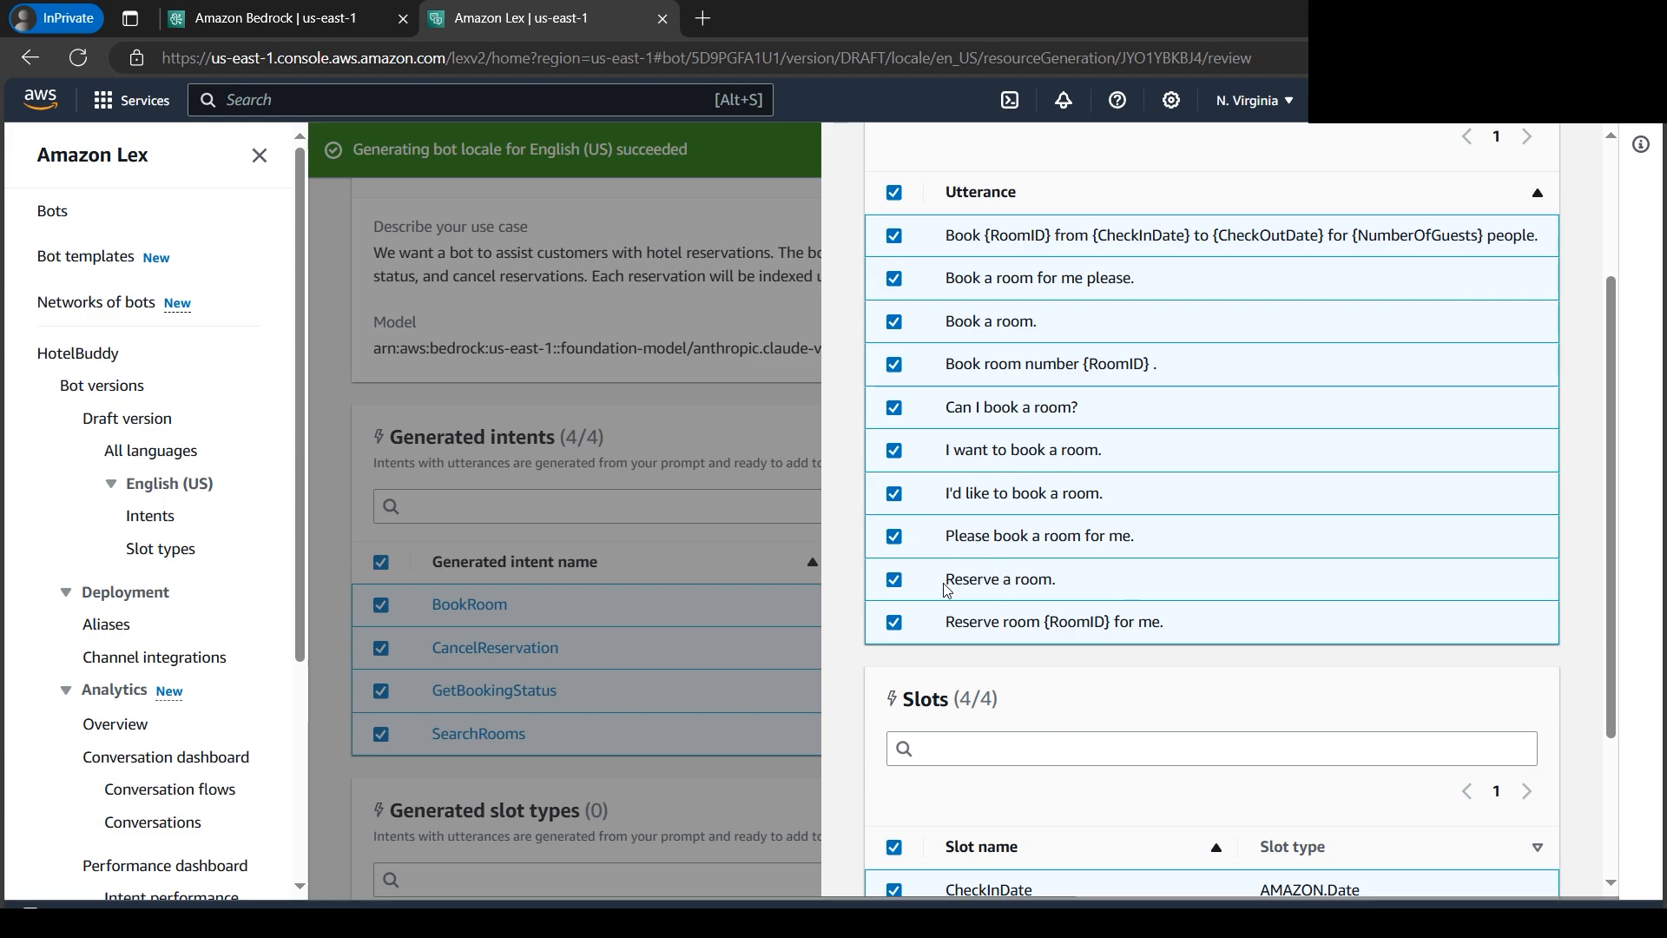
{"action": "scroll", "coordinate": [1061, 590], "scroll_direction": "up", "scroll_amount": 2}
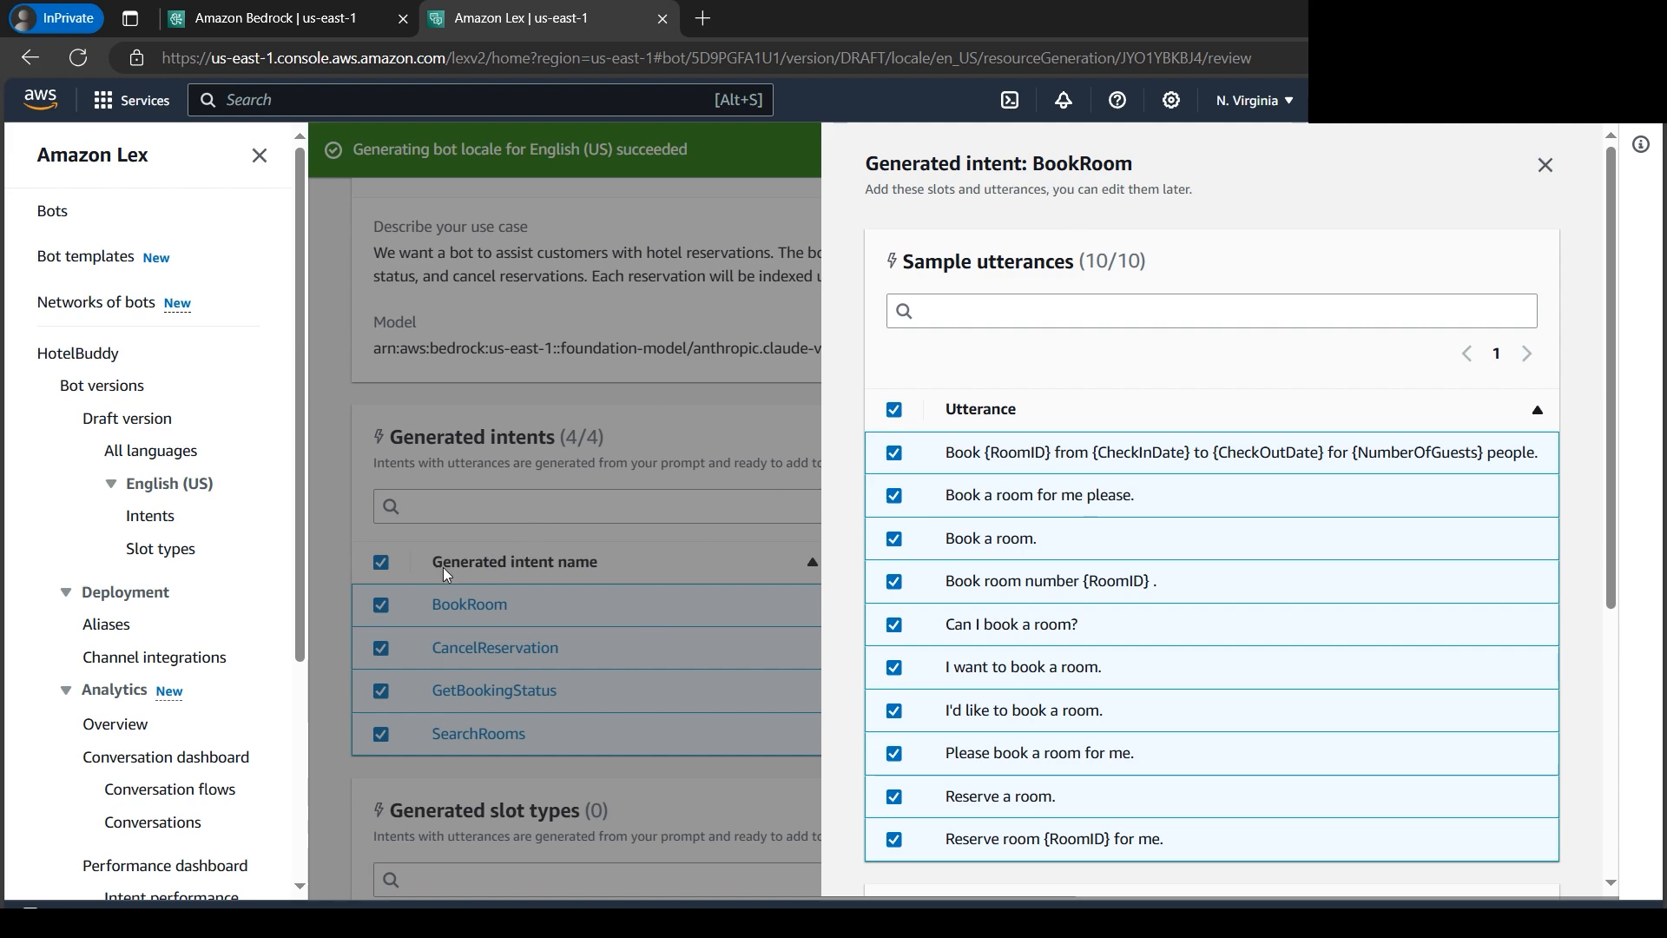
{"action": "left_click", "coordinate": [1545, 167]}
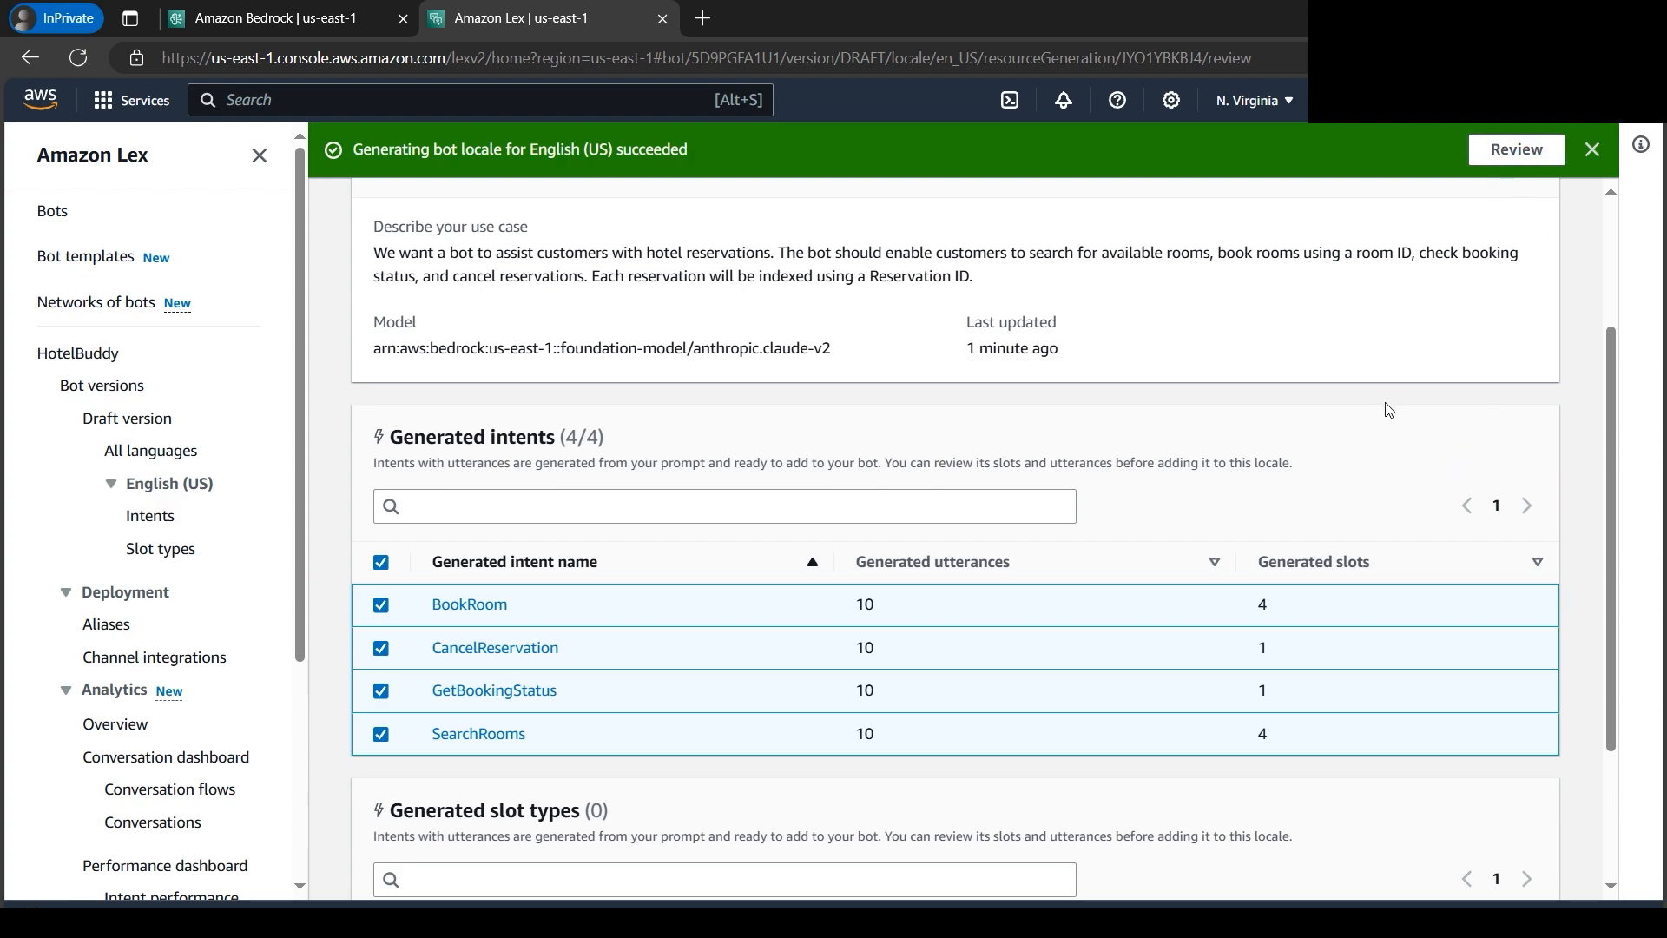
{"action": "scroll", "coordinate": [1389, 410], "scroll_direction": "down", "scroll_amount": 3}
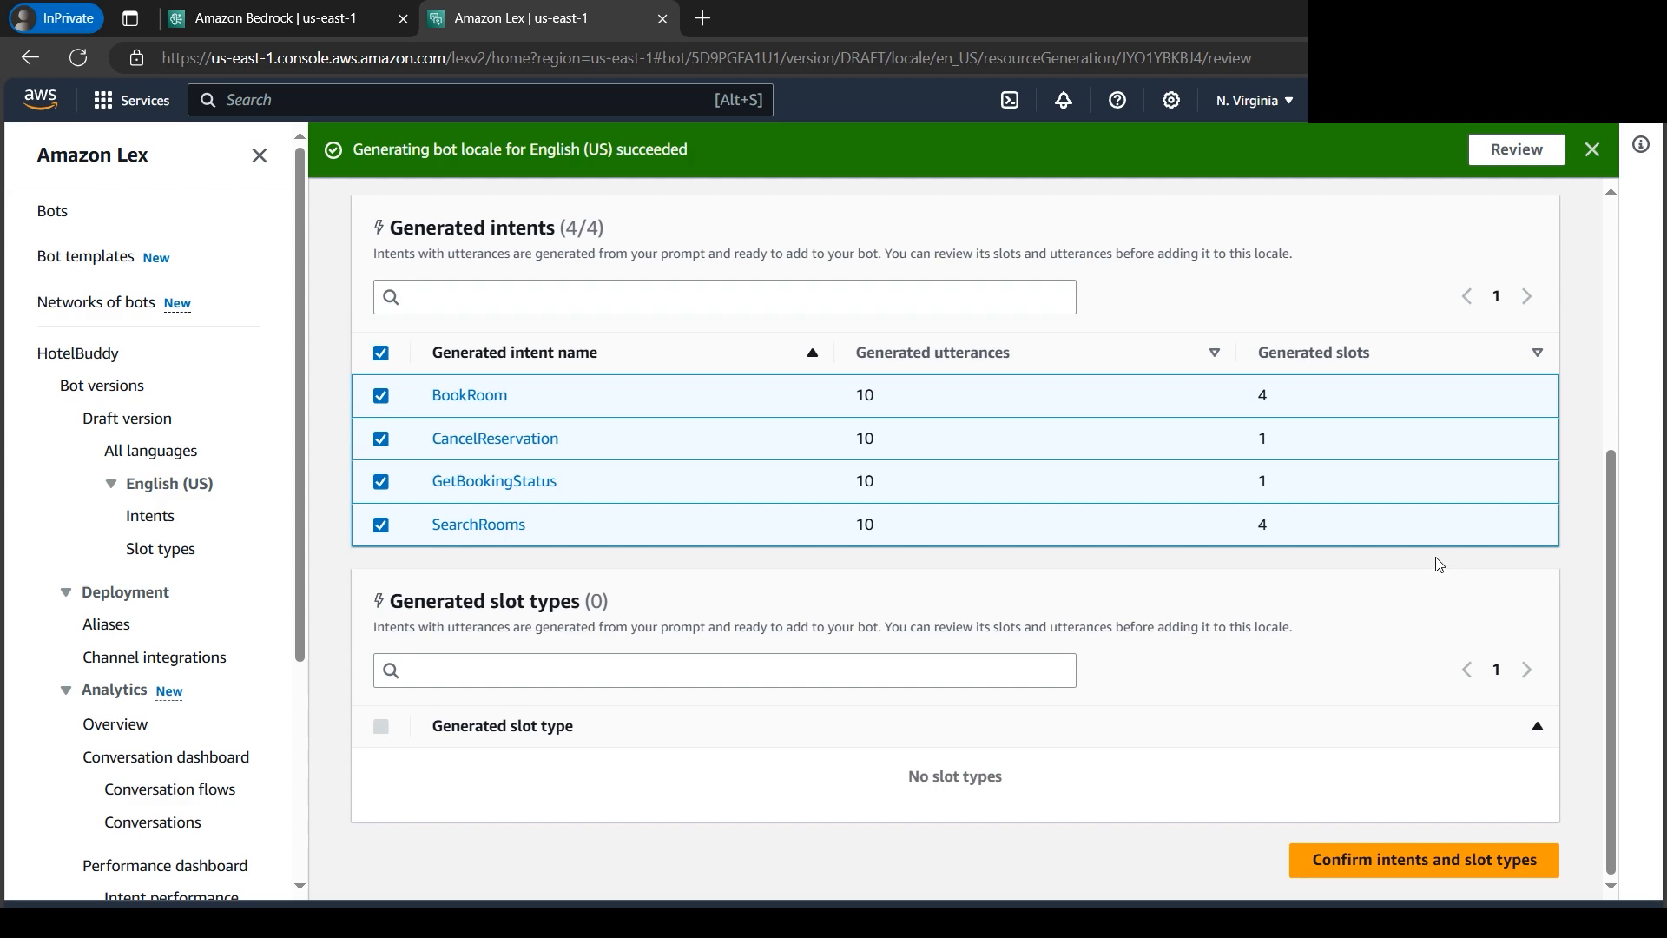
{"action": "left_click", "coordinate": [1444, 873]}
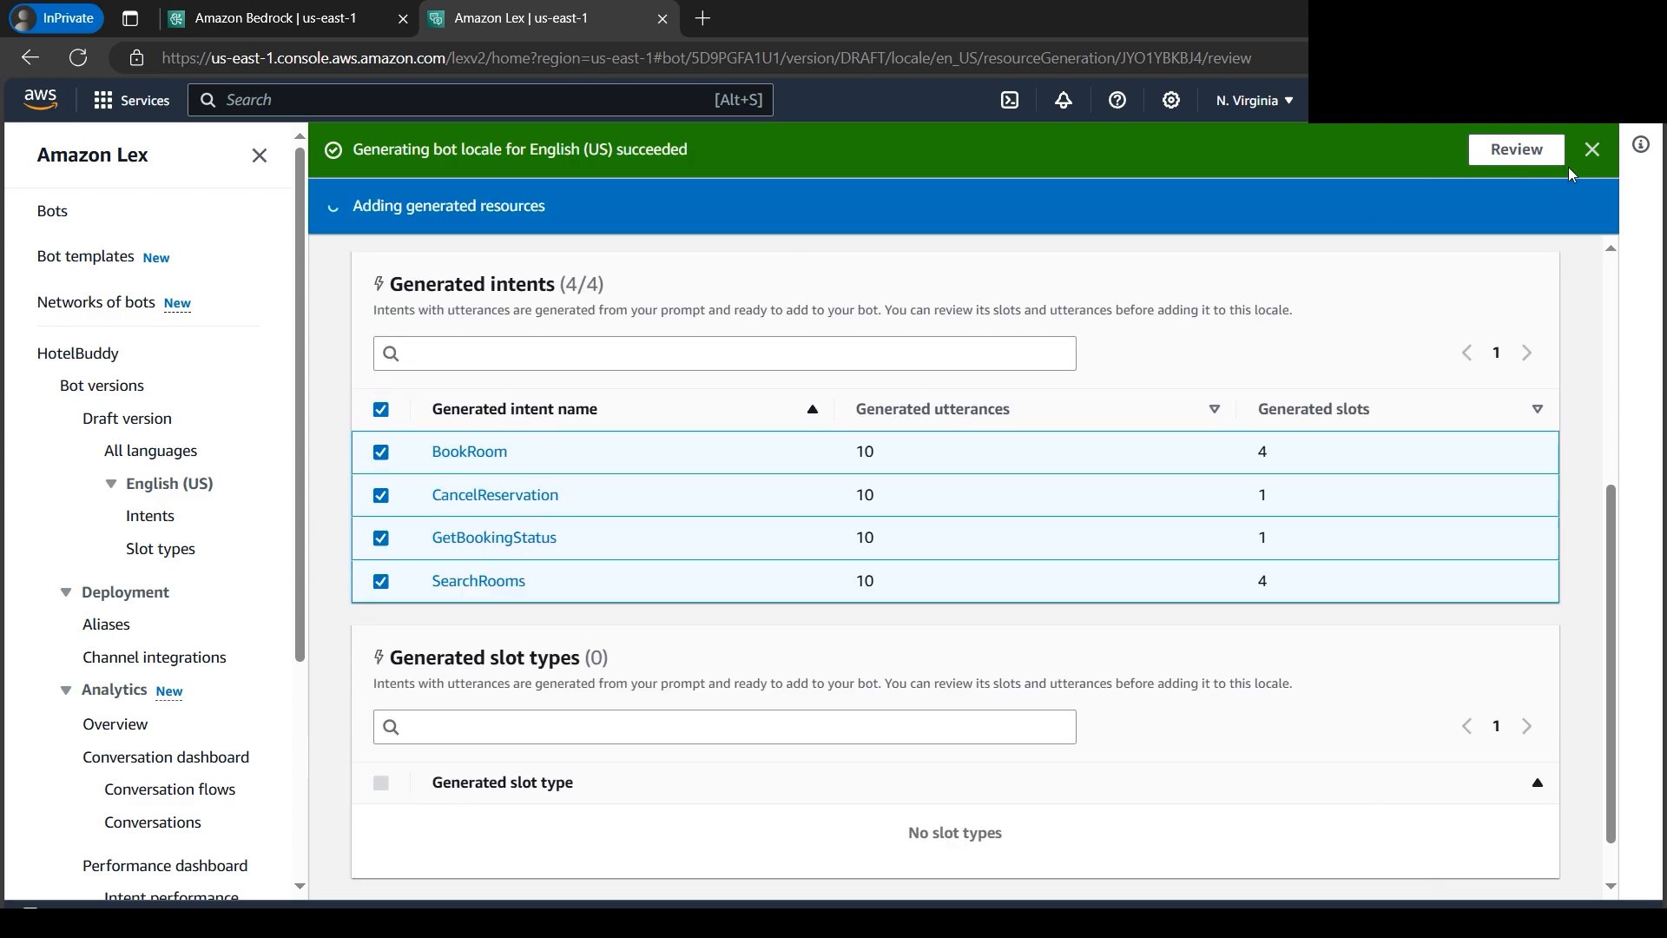
{"action": "left_click", "coordinate": [1593, 154]}
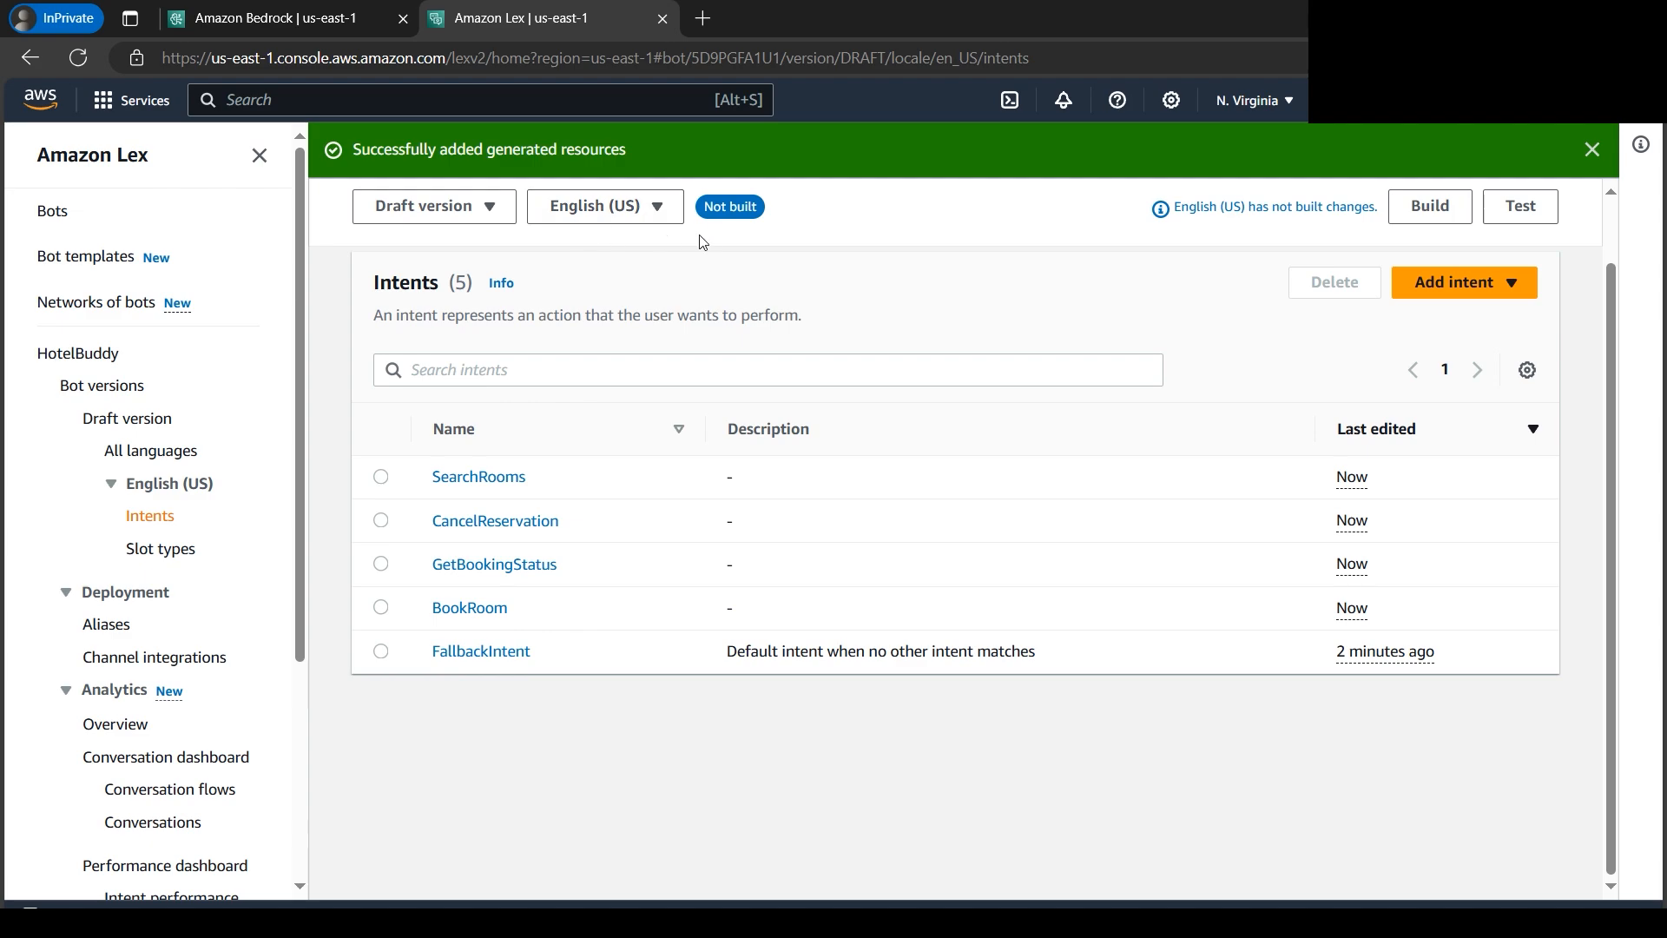
{"action": "left_click_drag", "start_coordinate": [708, 209], "coordinate": [753, 209]}
{"action": "left_click", "coordinate": [911, 211]}
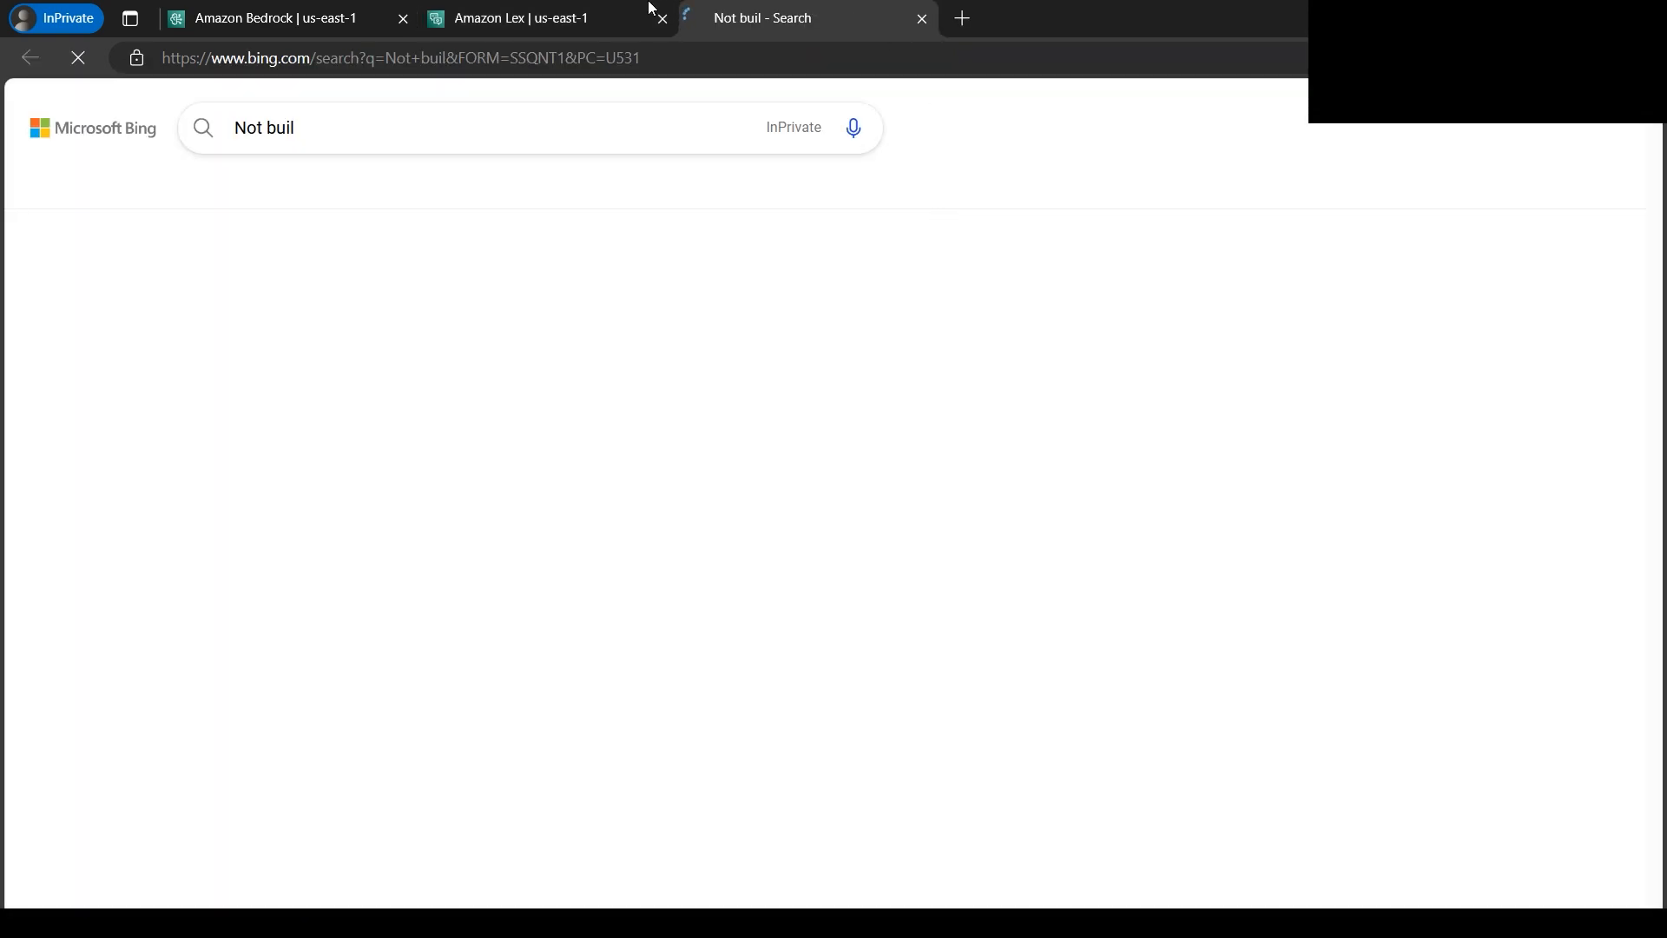
{"action": "left_click", "coordinate": [922, 20]}
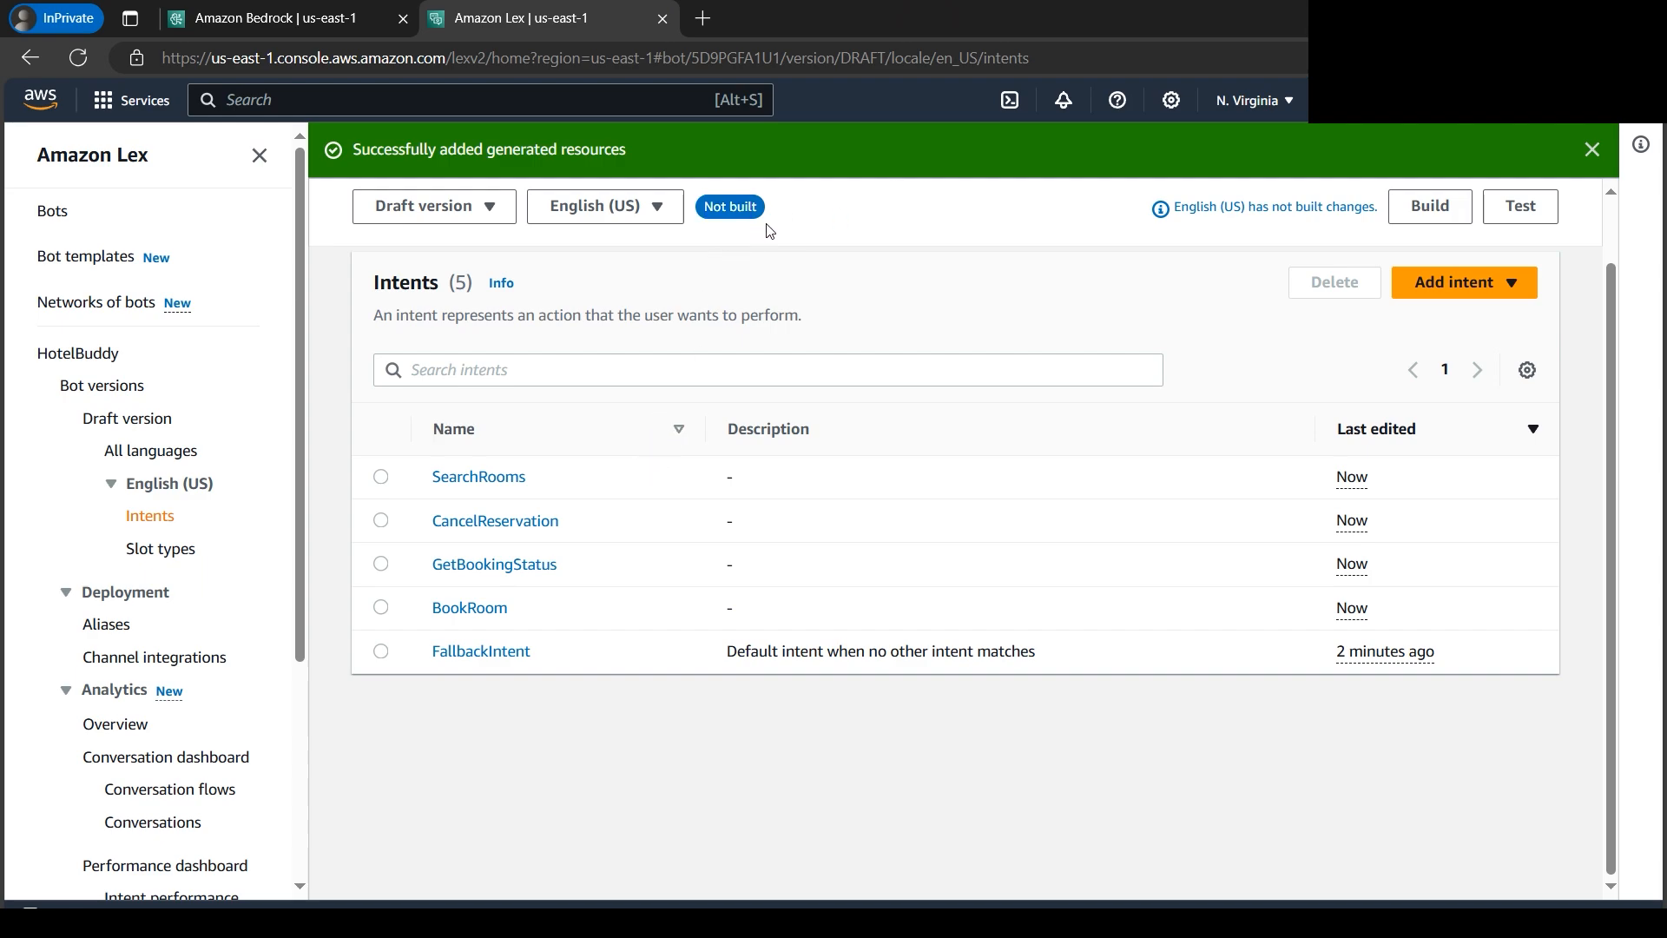
- Build the English (US) language of the HotelBuddy draft version and open its test chat
{"action": "left_click", "coordinate": [1431, 216]}
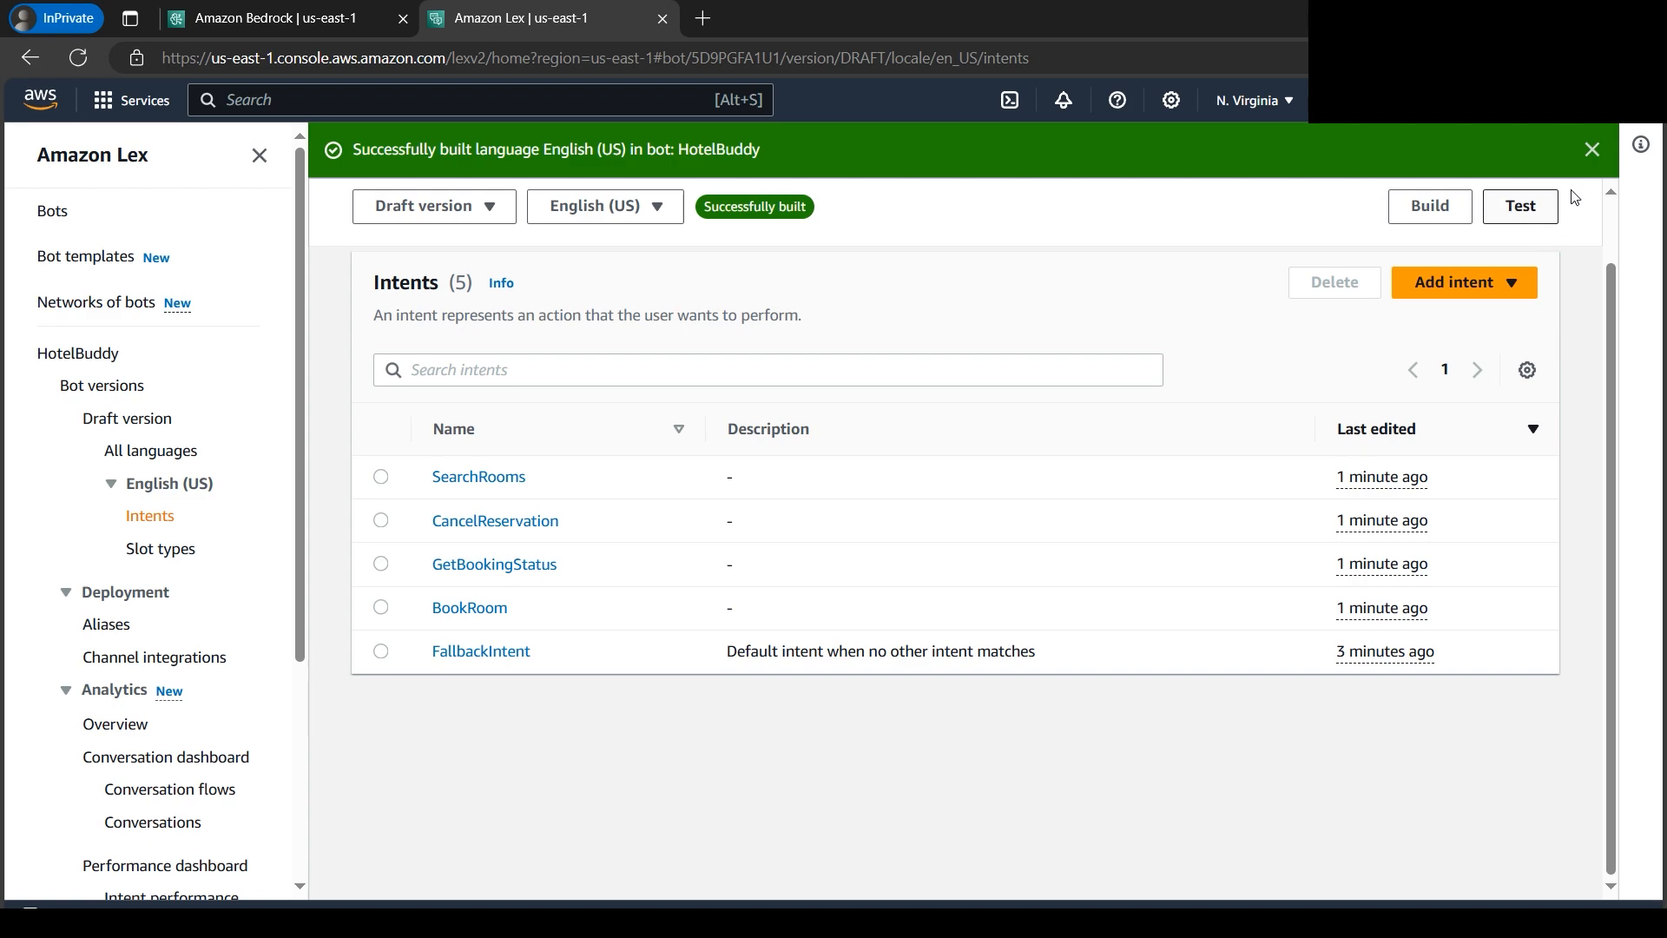
{"action": "left_click", "coordinate": [1589, 155]}
{"action": "left_click", "coordinate": [1526, 198]}
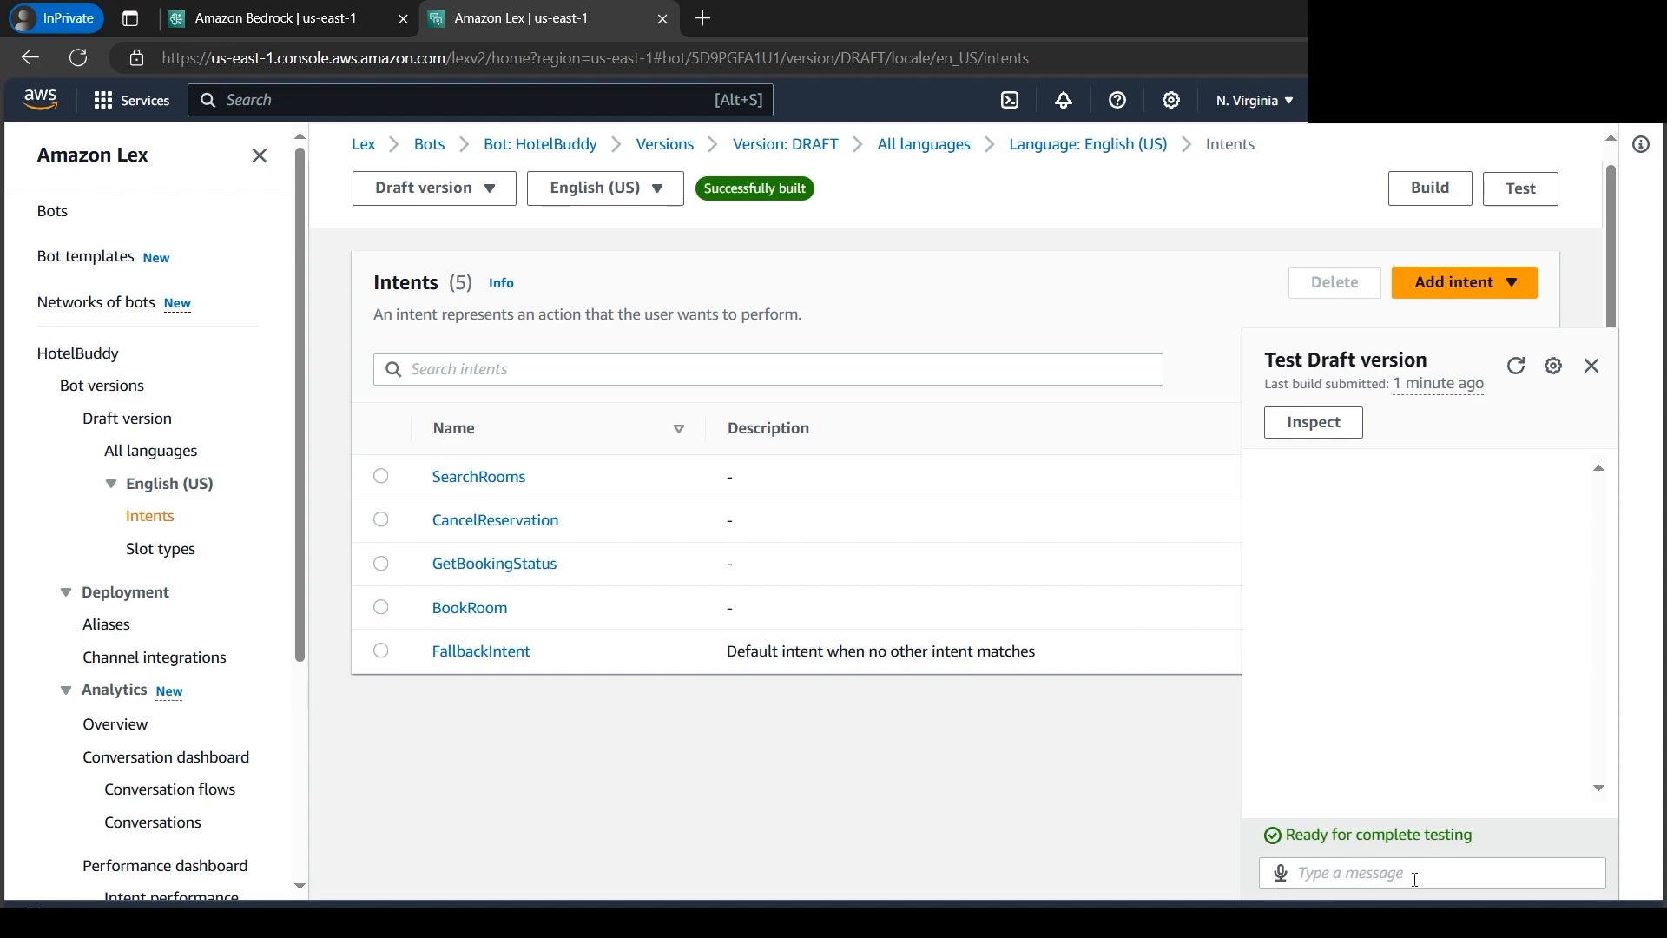
- Start a test conversation with the message "book room" and give 1234 as the RoomID
{"action": "left_click", "coordinate": [1371, 872]}
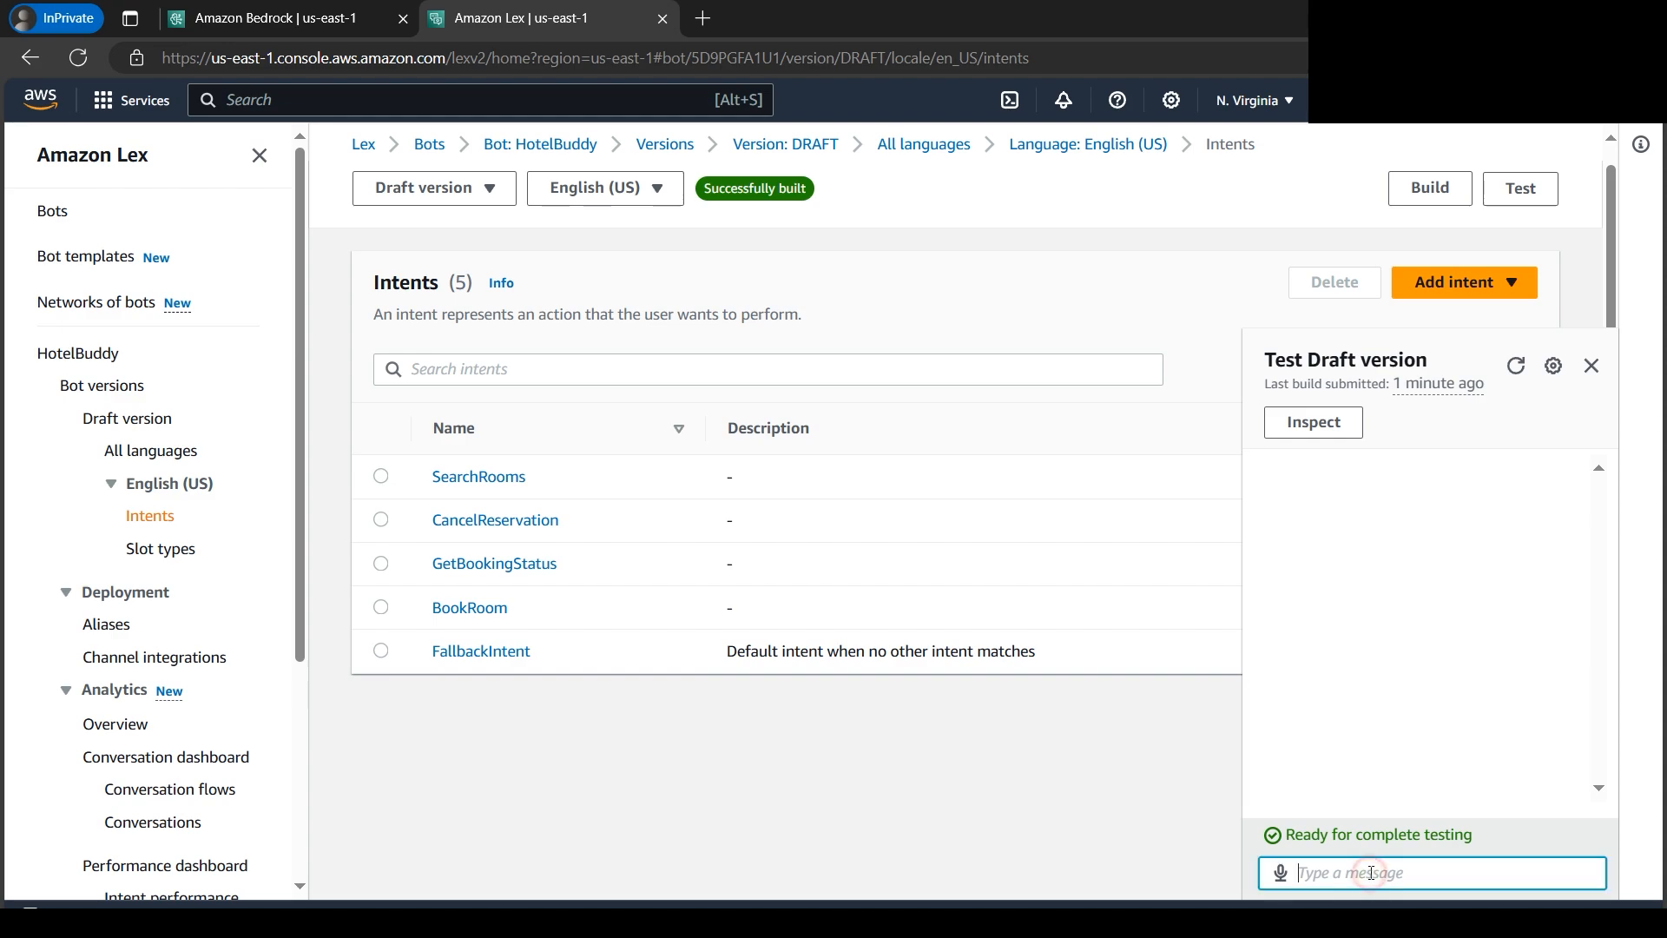
{"action": "type", "text": "book room"}
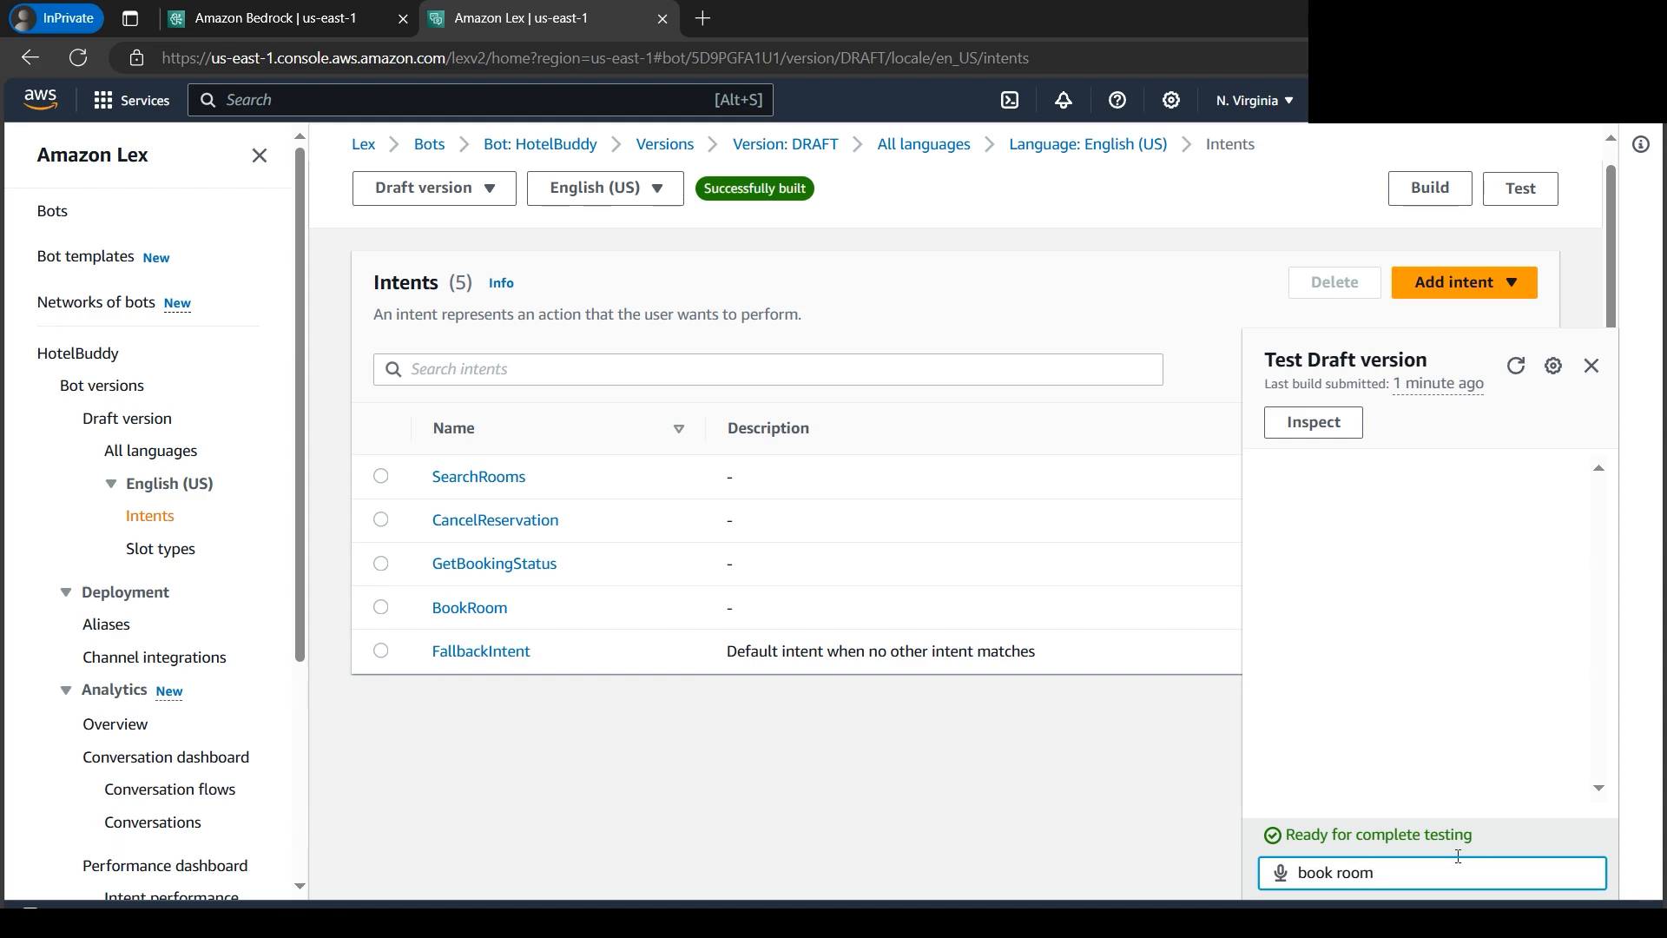
{"action": "key", "text": "Return"}
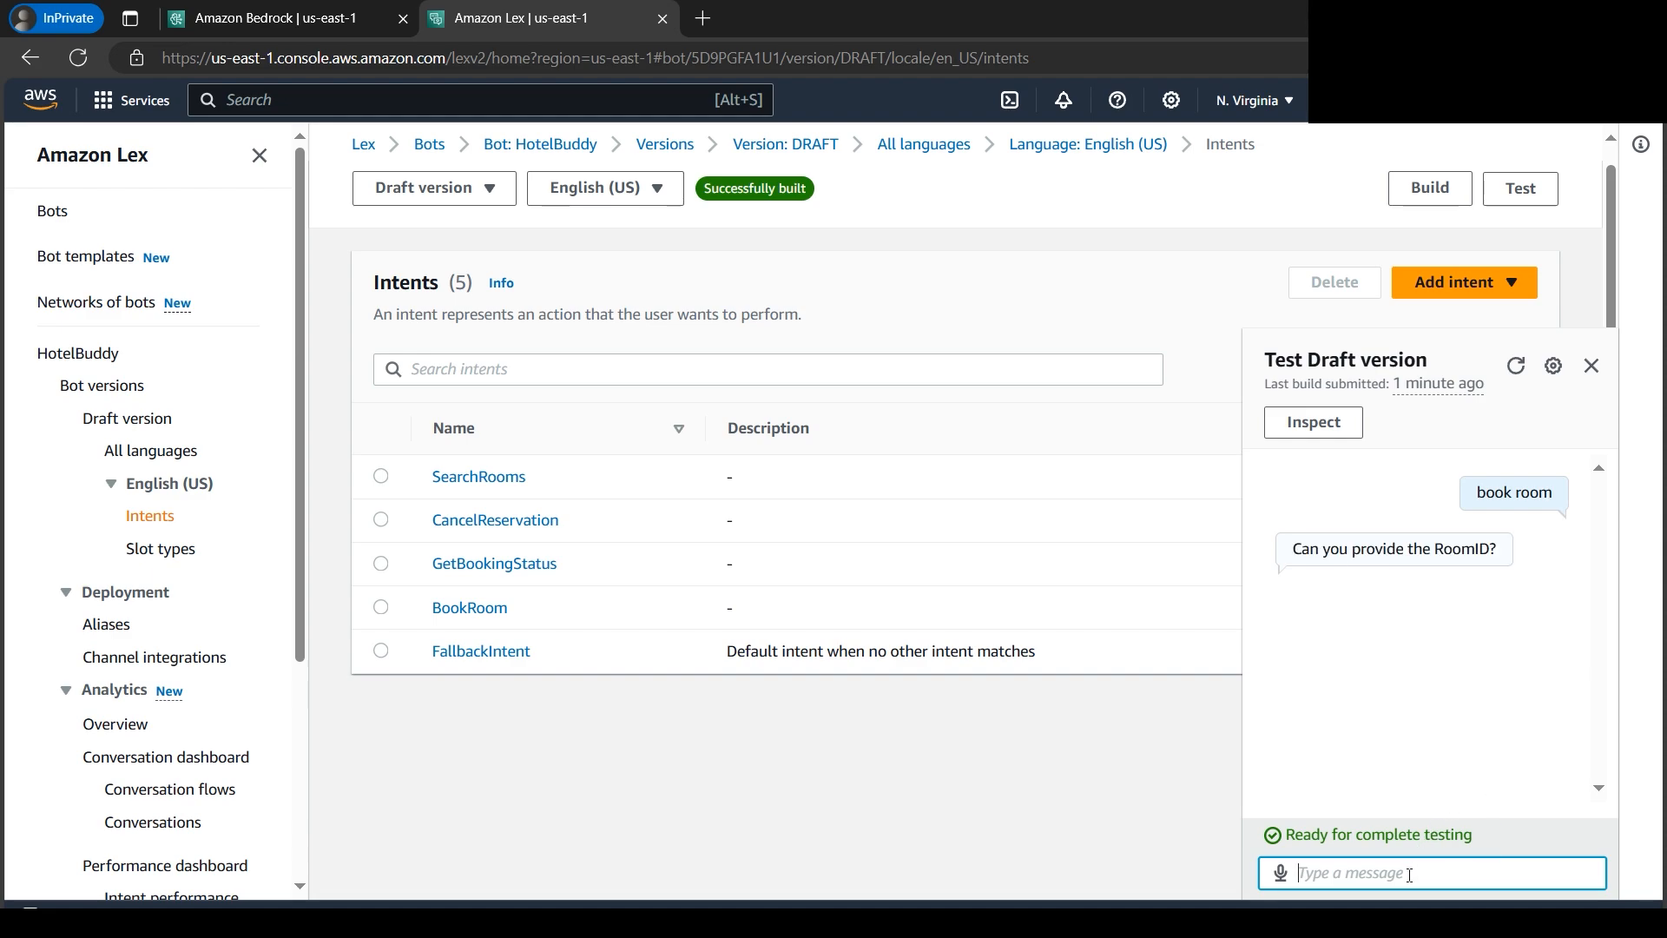
{"action": "type", "text": "1234"}
{"action": "key", "text": "Return"}
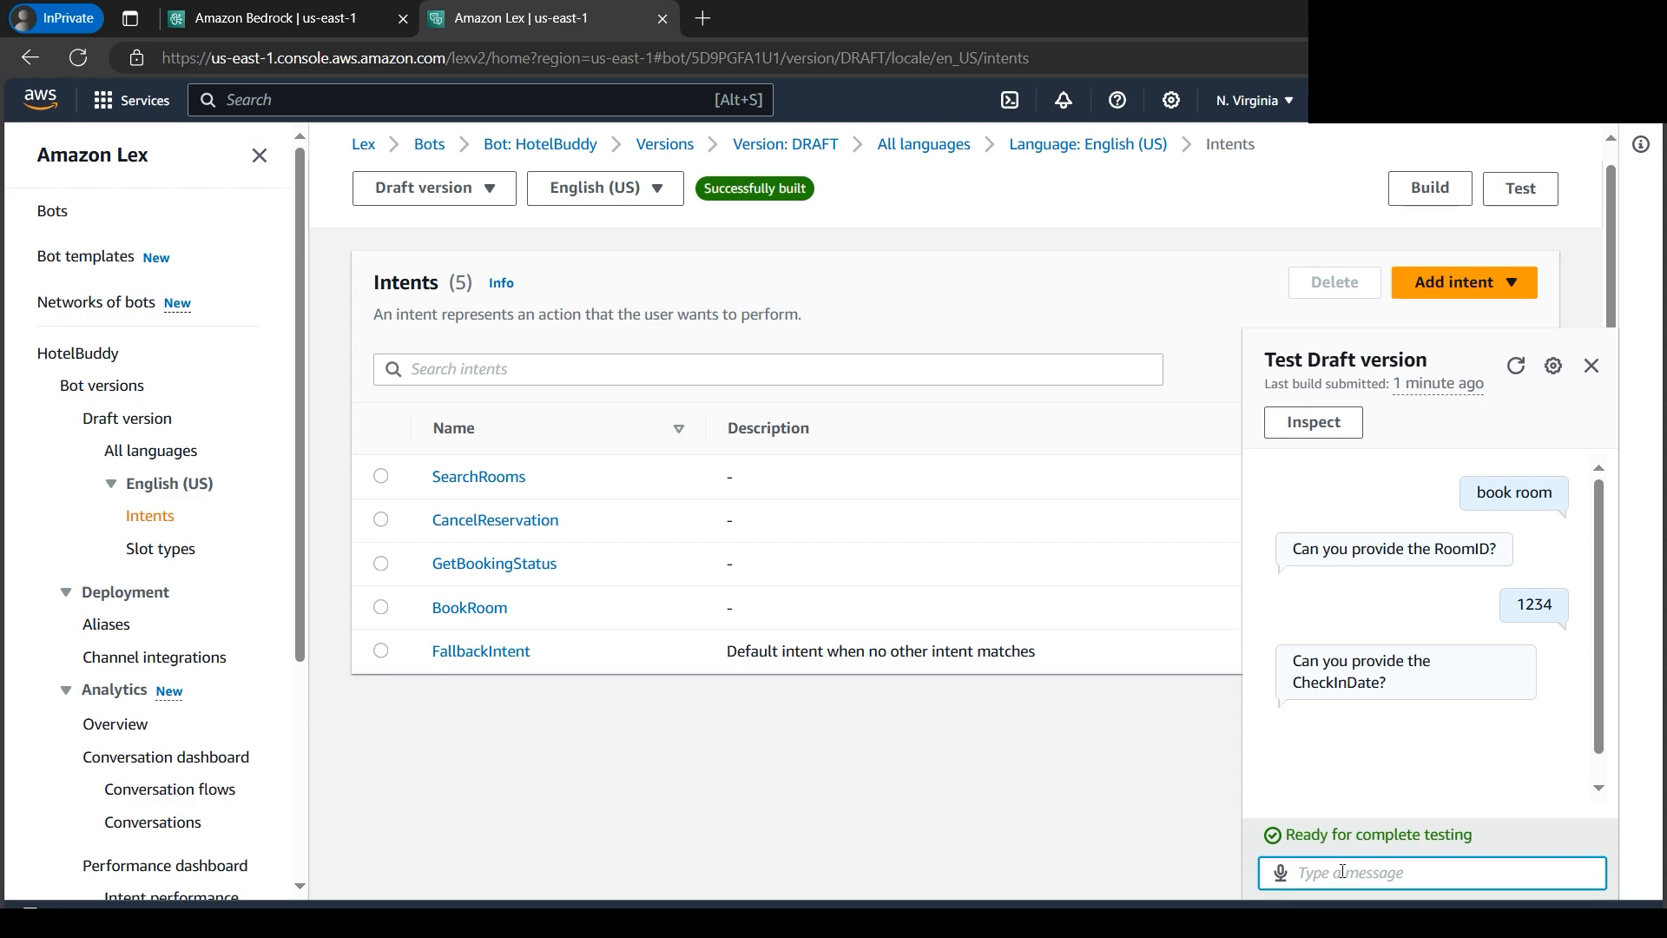
- Complete the test booking with check-in date 1-12-2024, check-out date 1-1-2025 and 2 guests
{"action": "type", "text": "1-12-2024"}
{"action": "key", "text": "Return"}
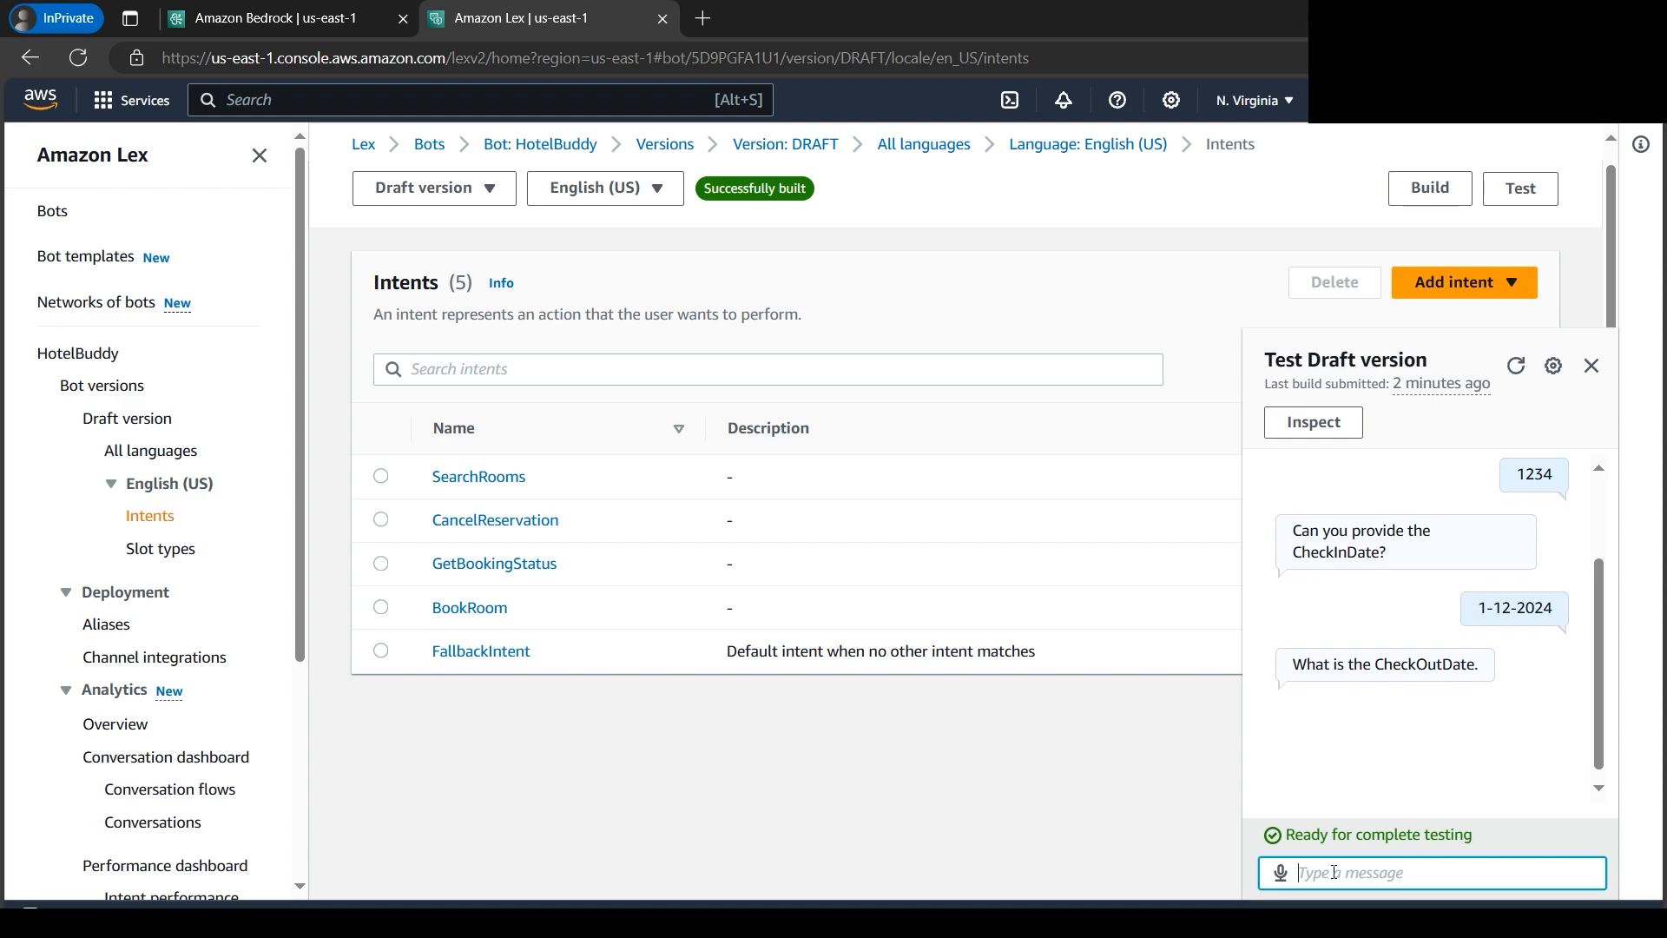
{"action": "type", "text": "1-1-2025"}
{"action": "key", "text": "Return"}
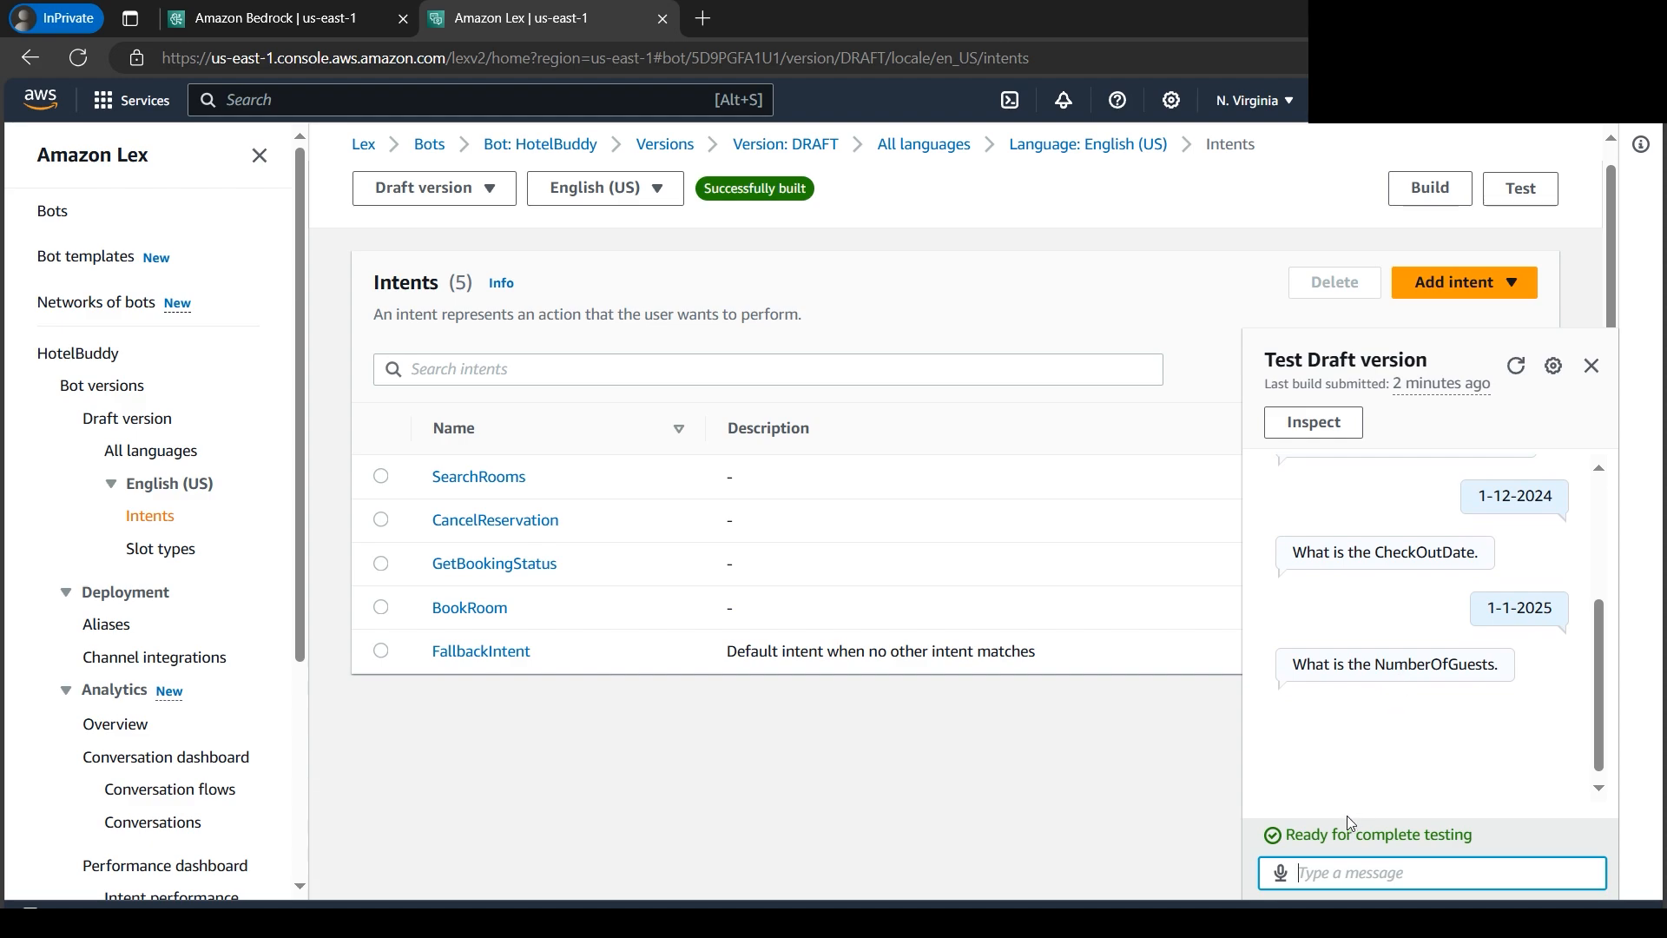
{"action": "type", "text": "2"}
{"action": "key", "text": "Return"}
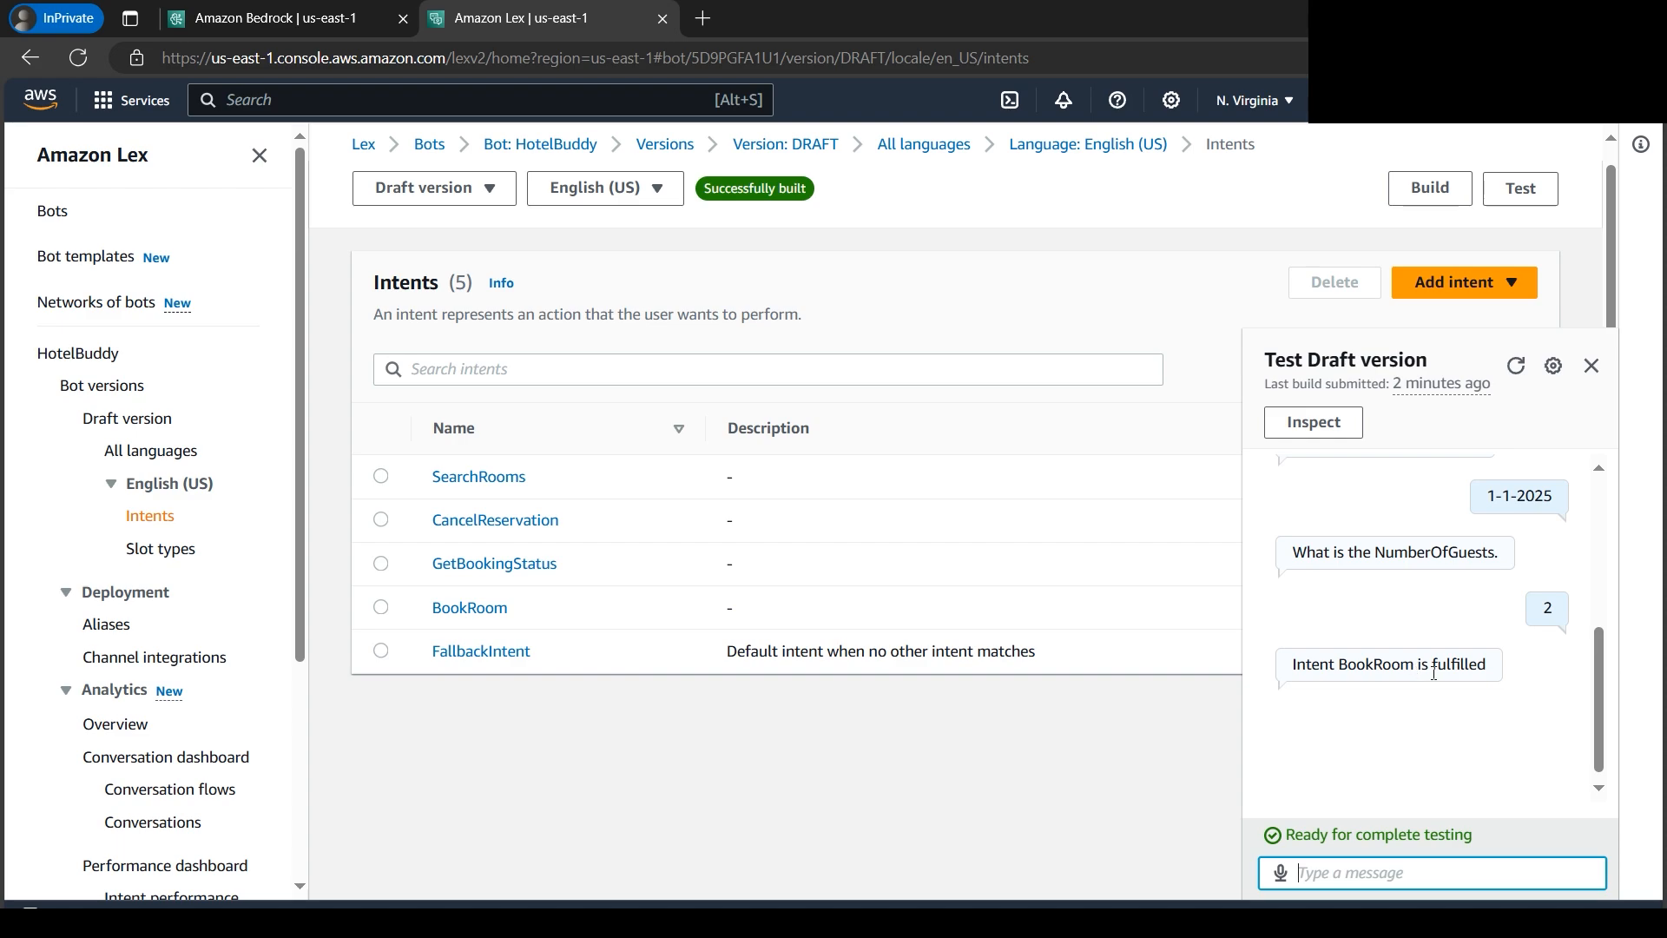
- Switch to the Sample Chat Bots document in Word and review the sample hotel booking conversation
{"action": "left_click", "coordinate": [565, 922]}
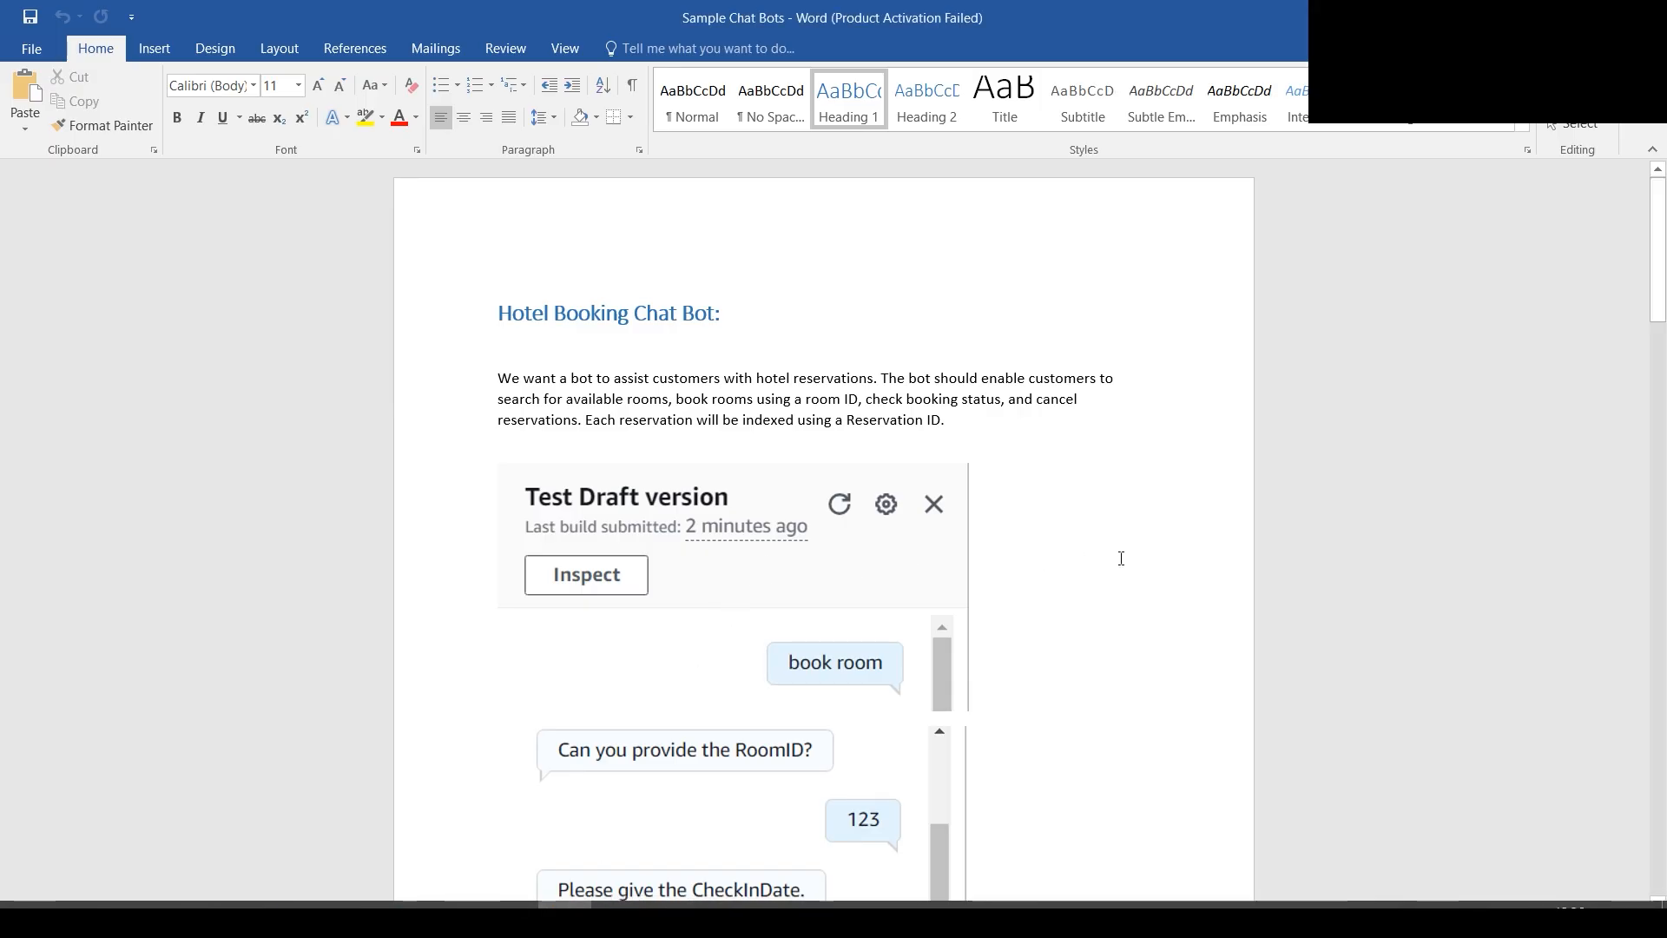
{"action": "scroll", "coordinate": [1198, 513], "scroll_direction": "down", "scroll_amount": 8}
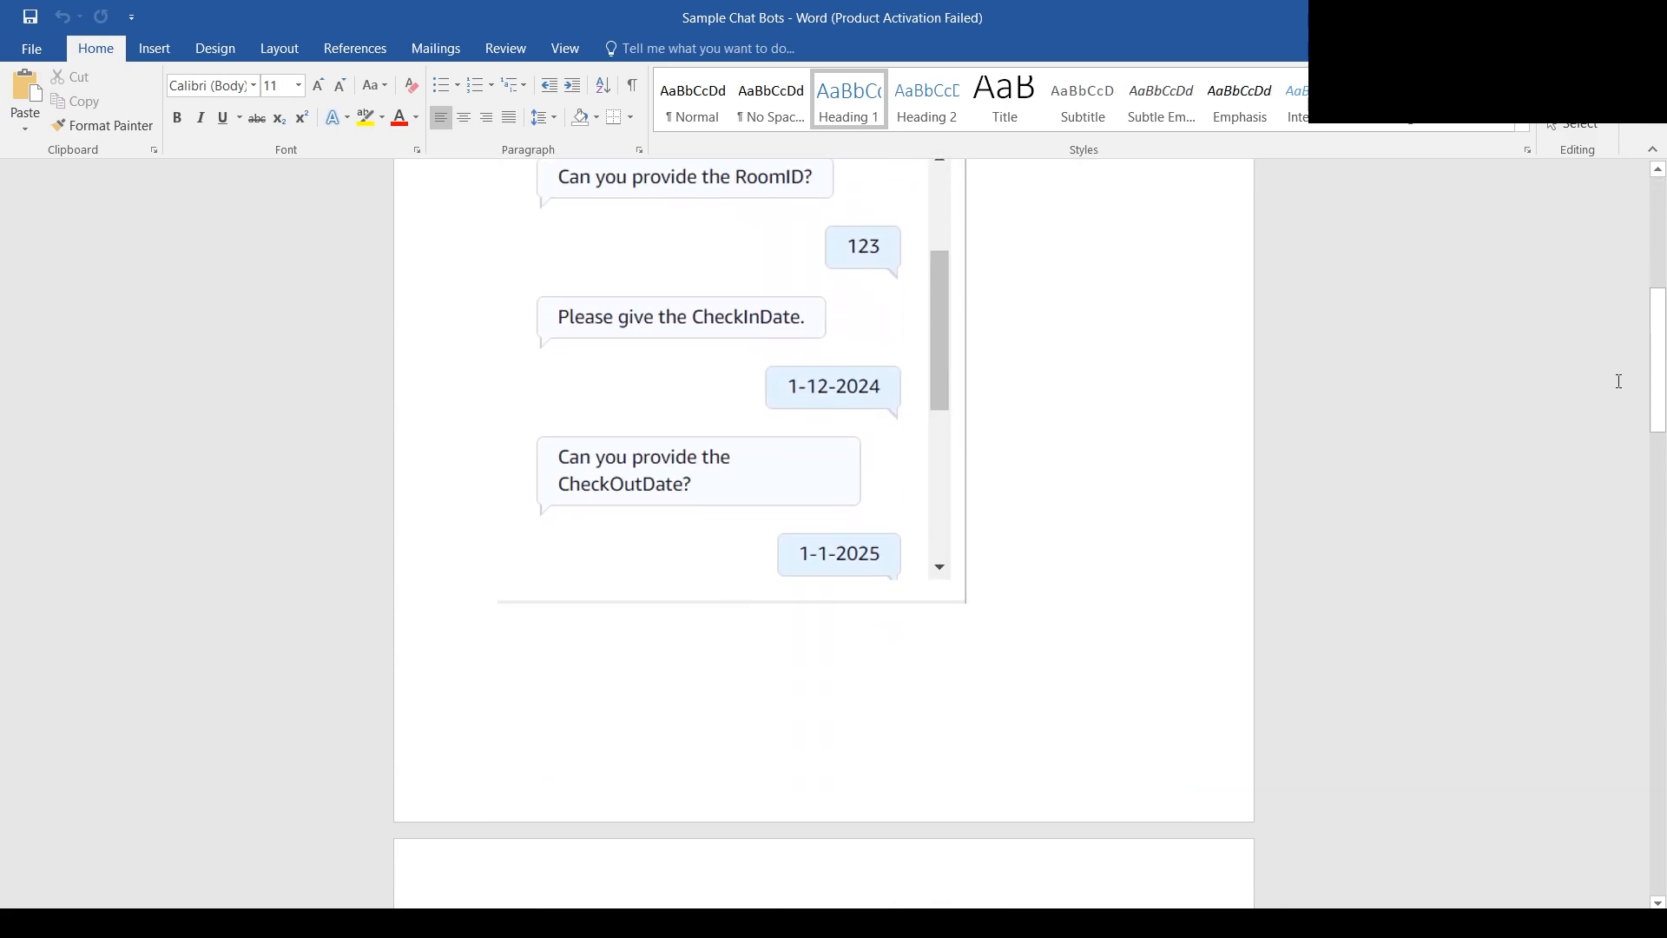
{"action": "left_click_drag", "start_coordinate": [1658, 380], "coordinate": [1663, 227]}
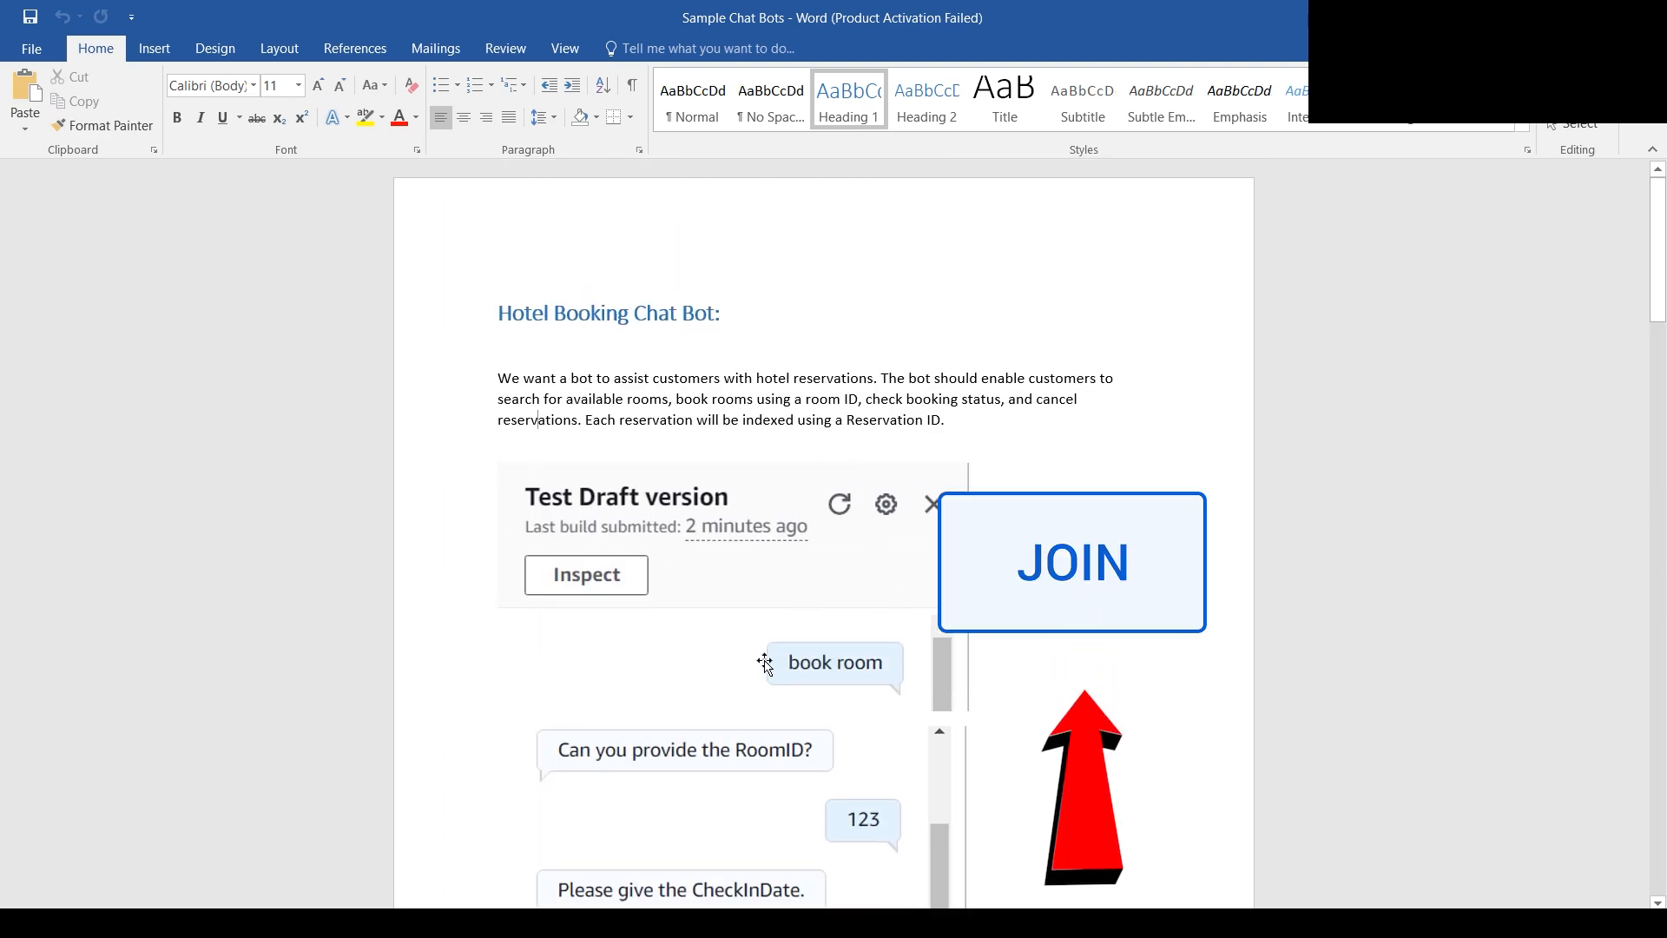
{"action": "scroll", "coordinate": [719, 625], "scroll_direction": "down", "scroll_amount": 3}
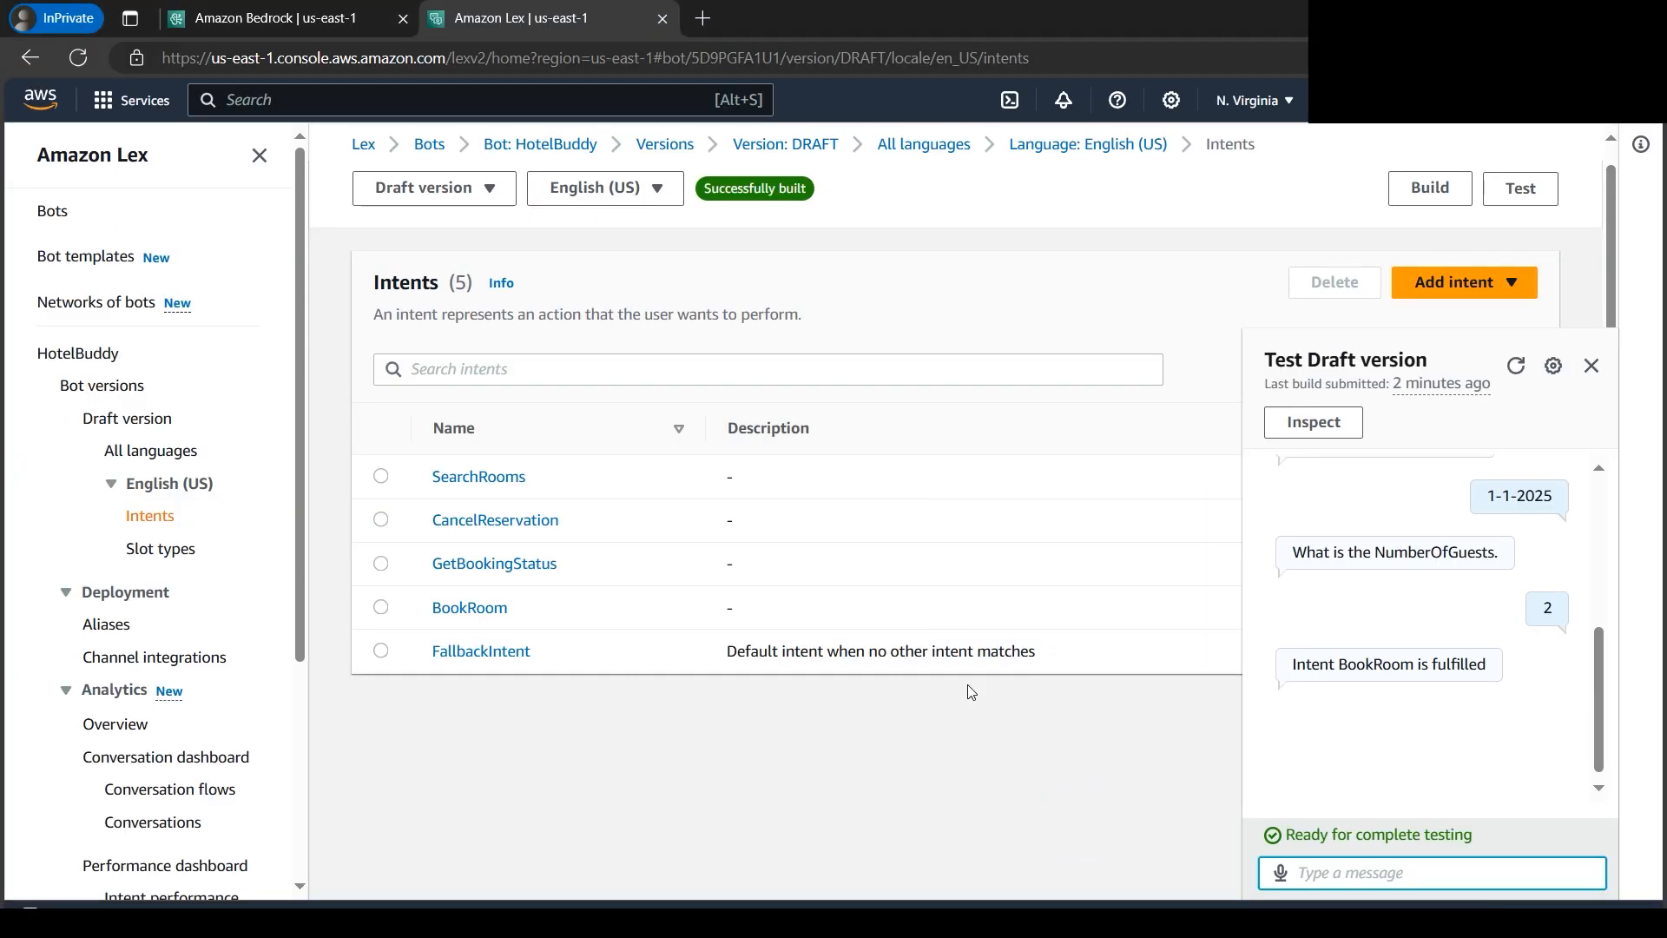
- Switch to Architecture Diagram.png in the image viewer to review the GenAI chatbot architecture
{"action": "mouse_move", "coordinate": [618, 903]}
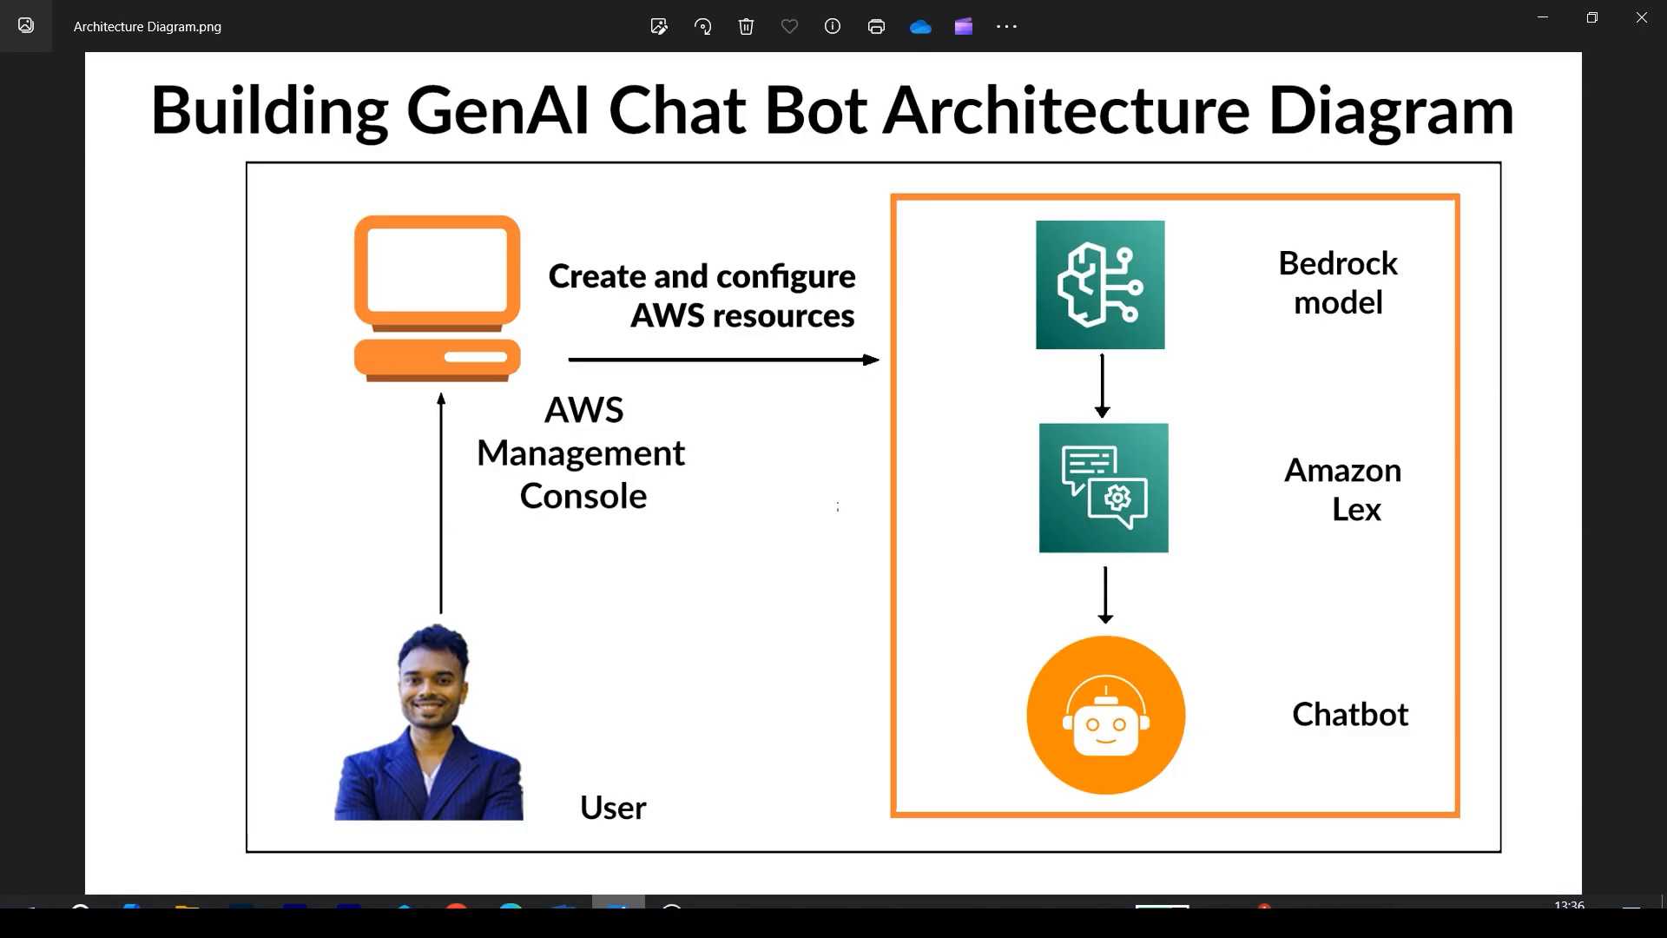
{"action": "left_click", "coordinate": [700, 832]}
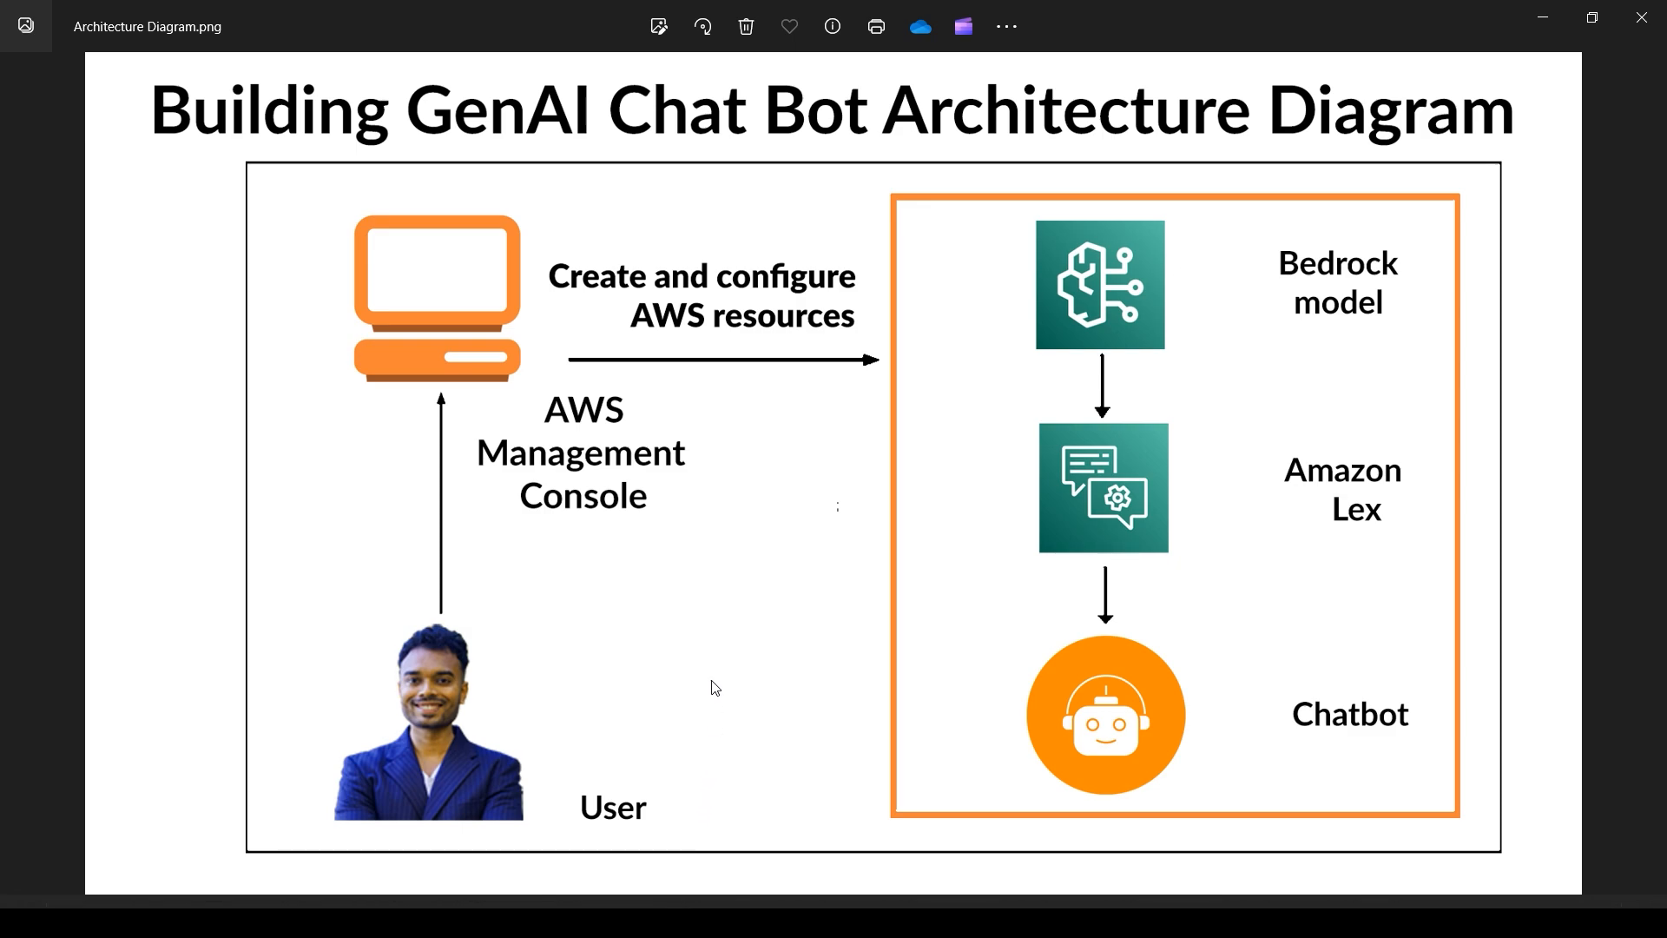